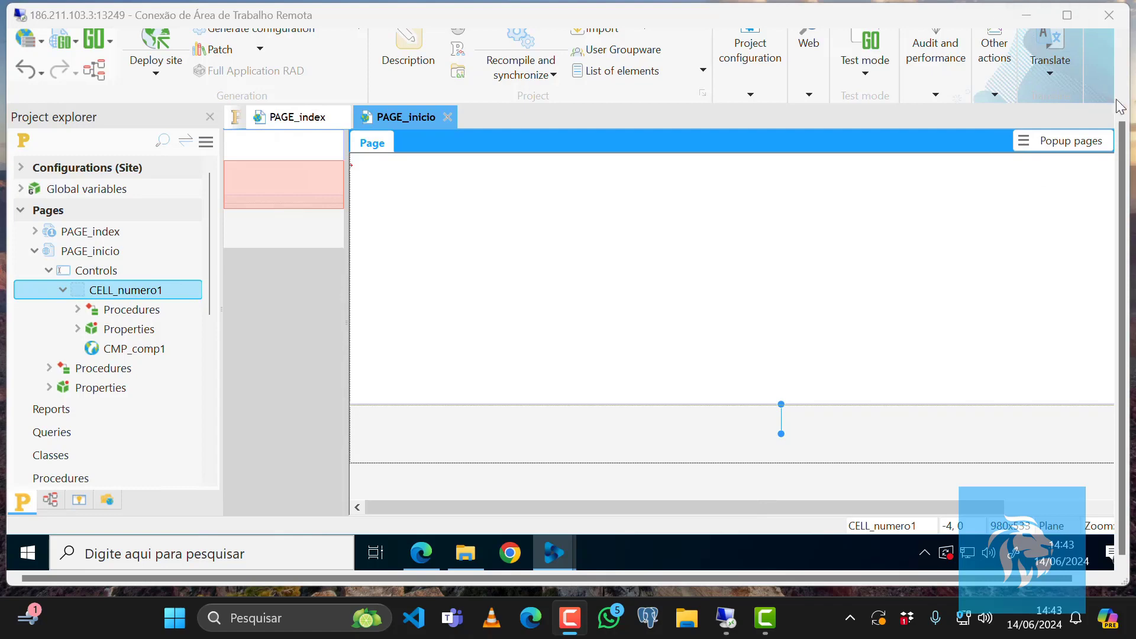
# Launch WDAdmin from the Tools ribbon, closing the Norton alert and acknowledging the instance-already-running message.
pyautogui.scroll(3, 1124, 135)
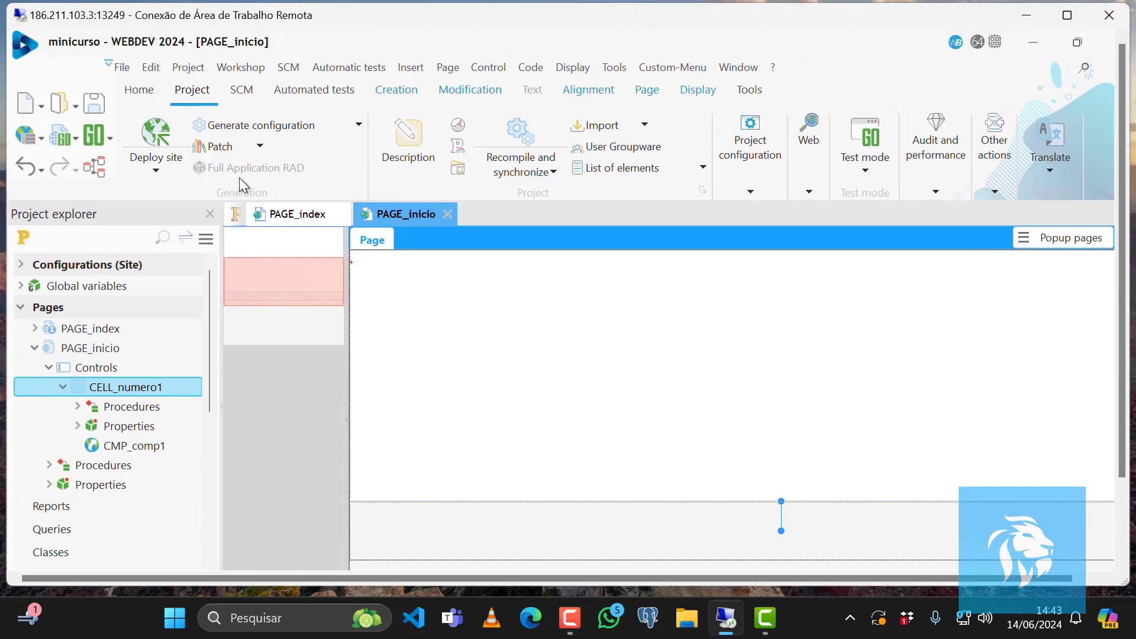
pyautogui.click(133, 91)
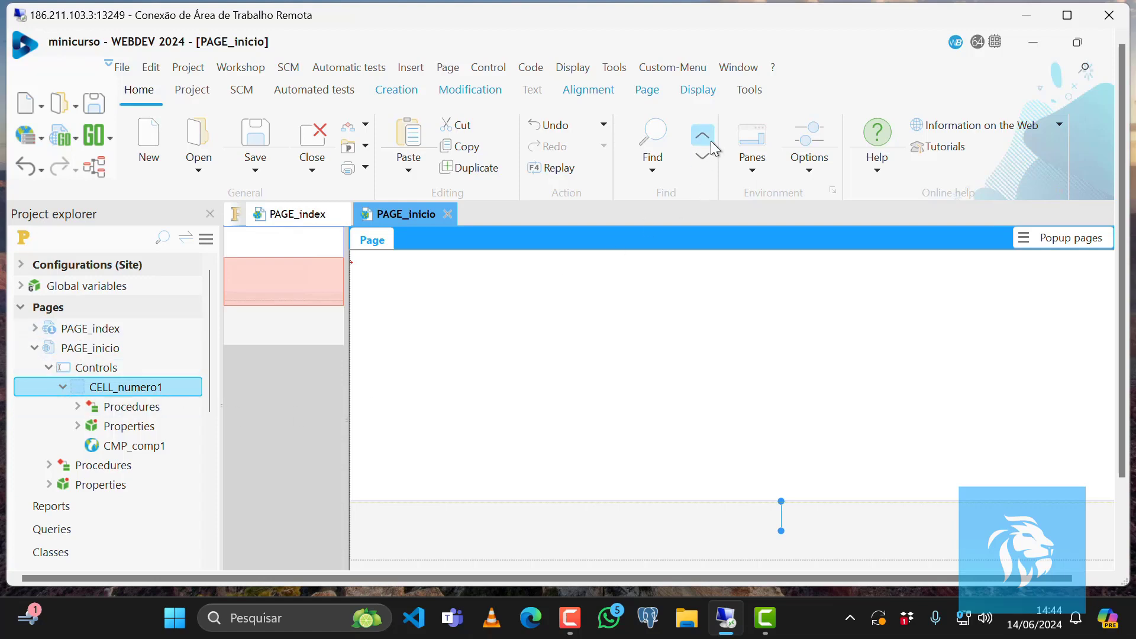
pyautogui.click(760, 90)
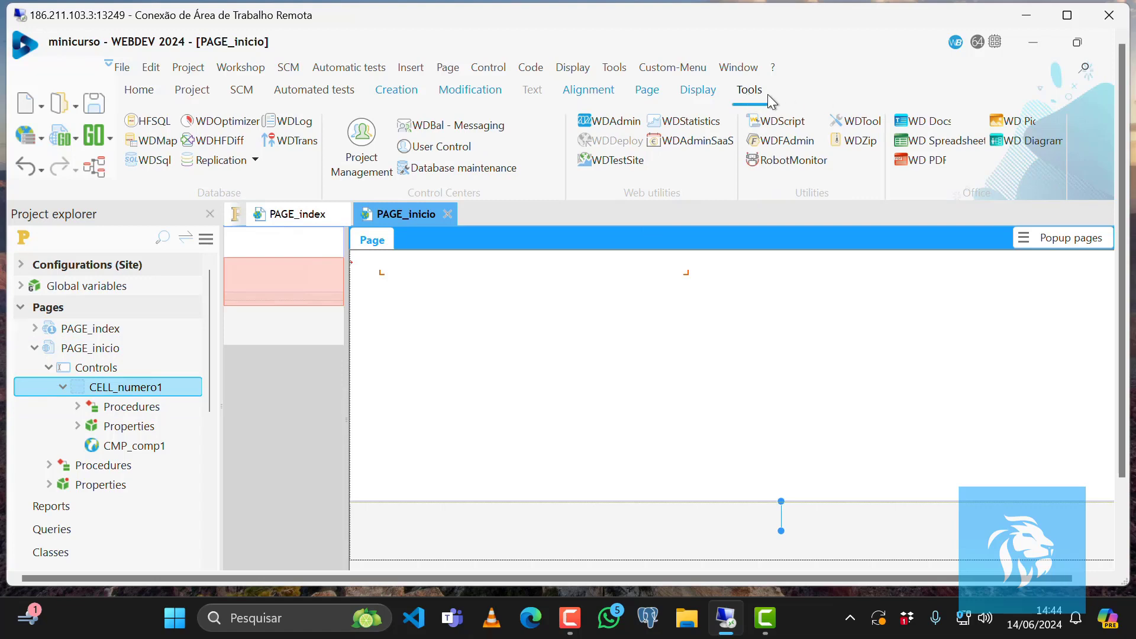
pyautogui.click(598, 119)
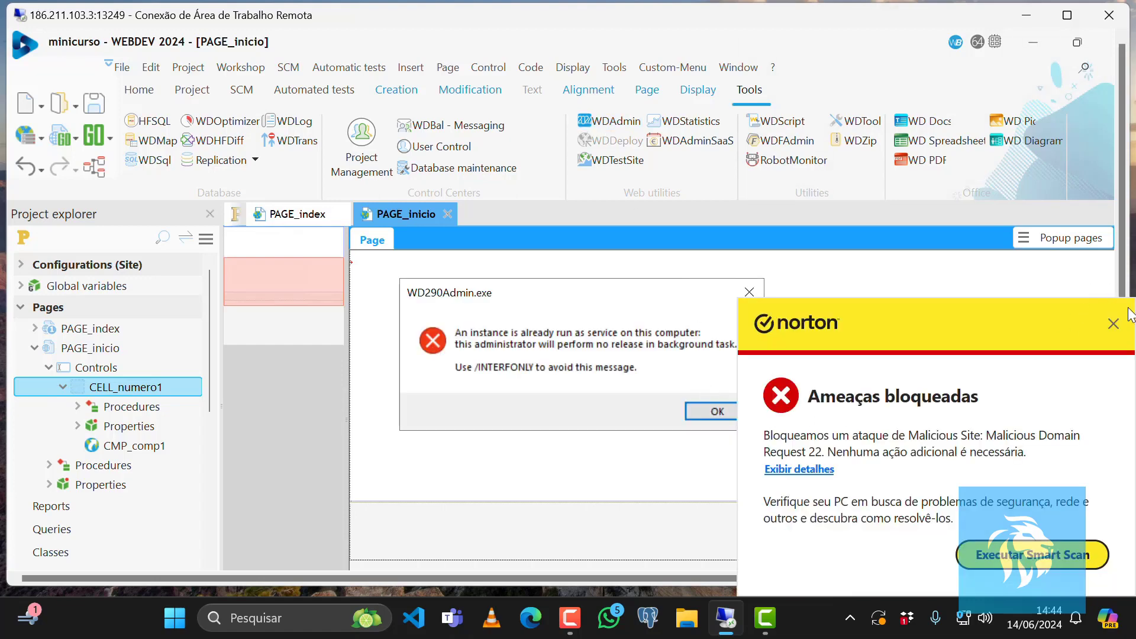
pyautogui.click(1113, 323)
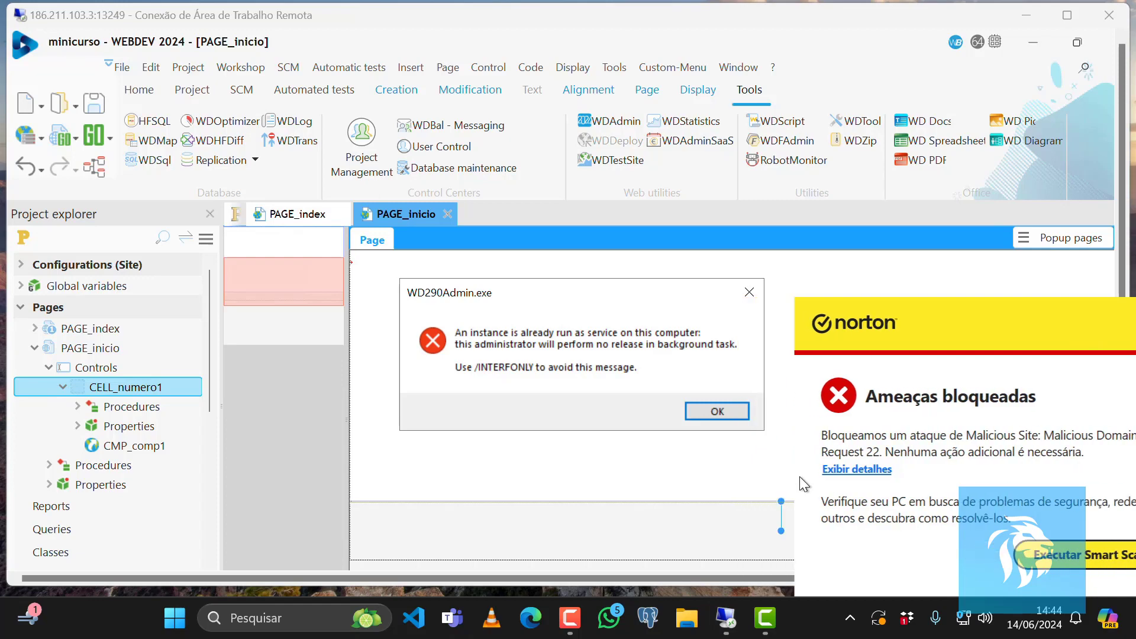
pyautogui.click(718, 417)
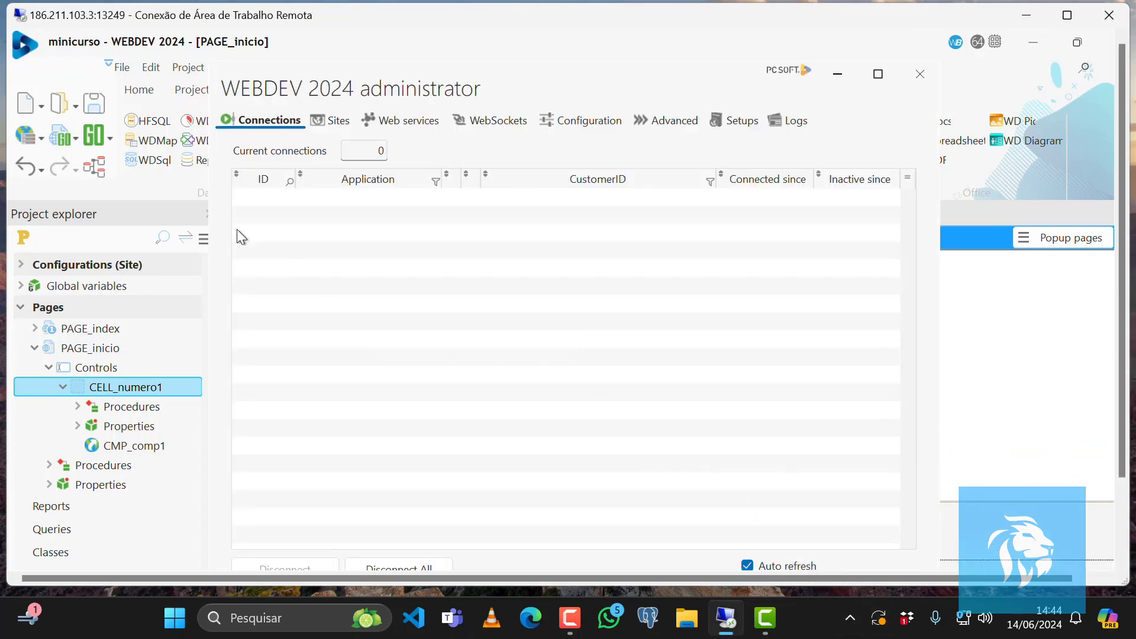
# Maximize the WEBDEV 2024 administrator and browse its tabs from Sites through Logs.
pyautogui.click(877, 74)
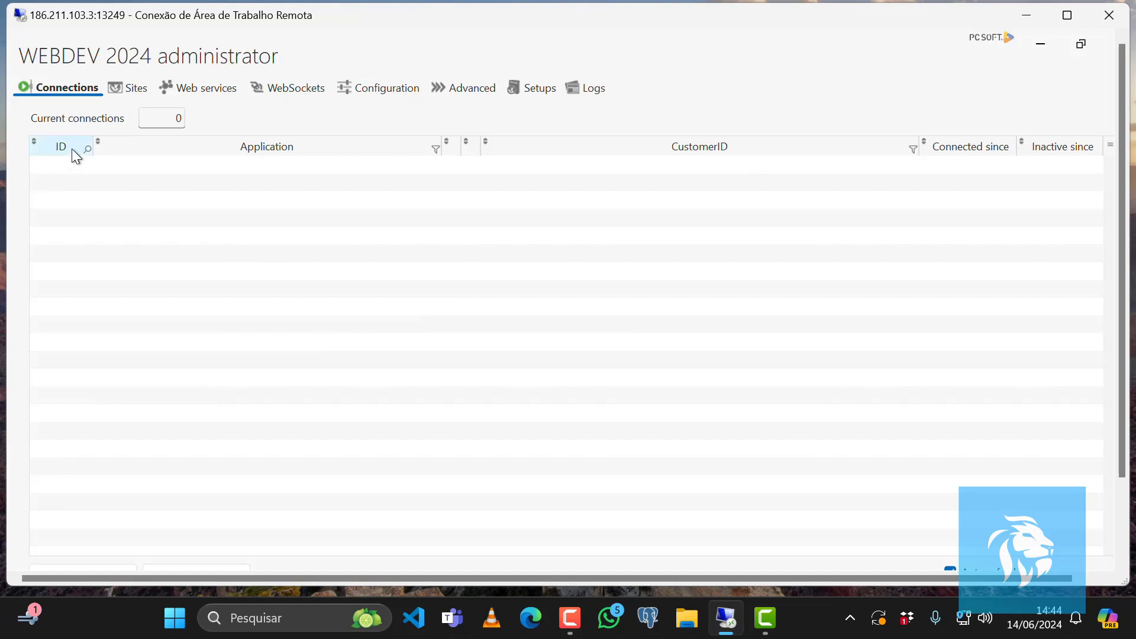
pyautogui.click(135, 89)
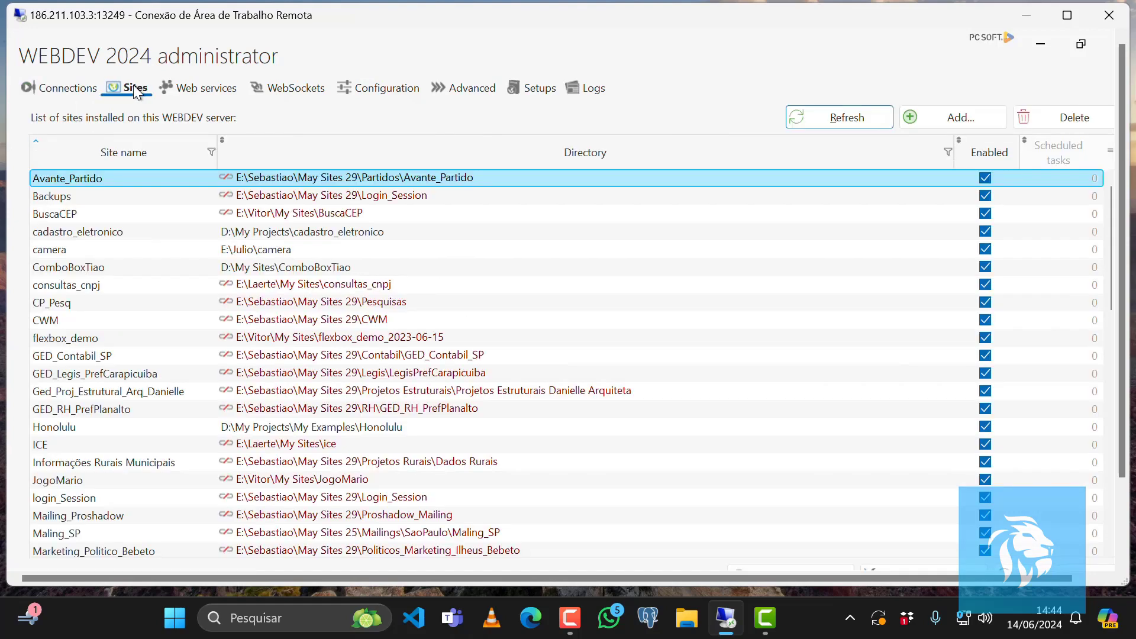
pyautogui.click(190, 89)
pyautogui.click(300, 87)
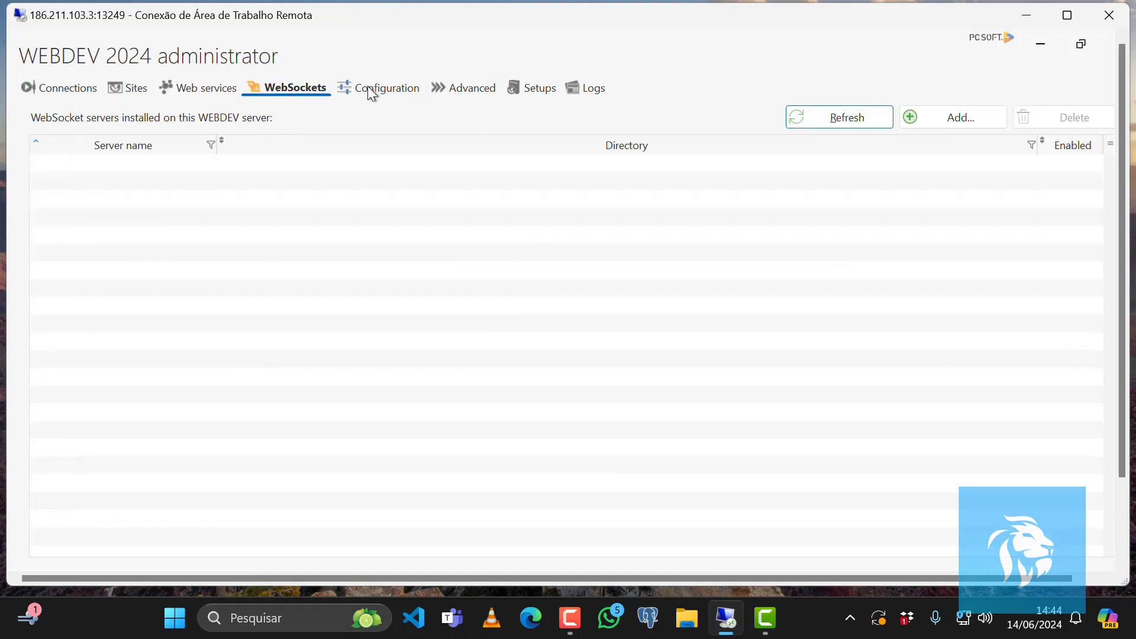
pyautogui.click(395, 89)
pyautogui.click(460, 88)
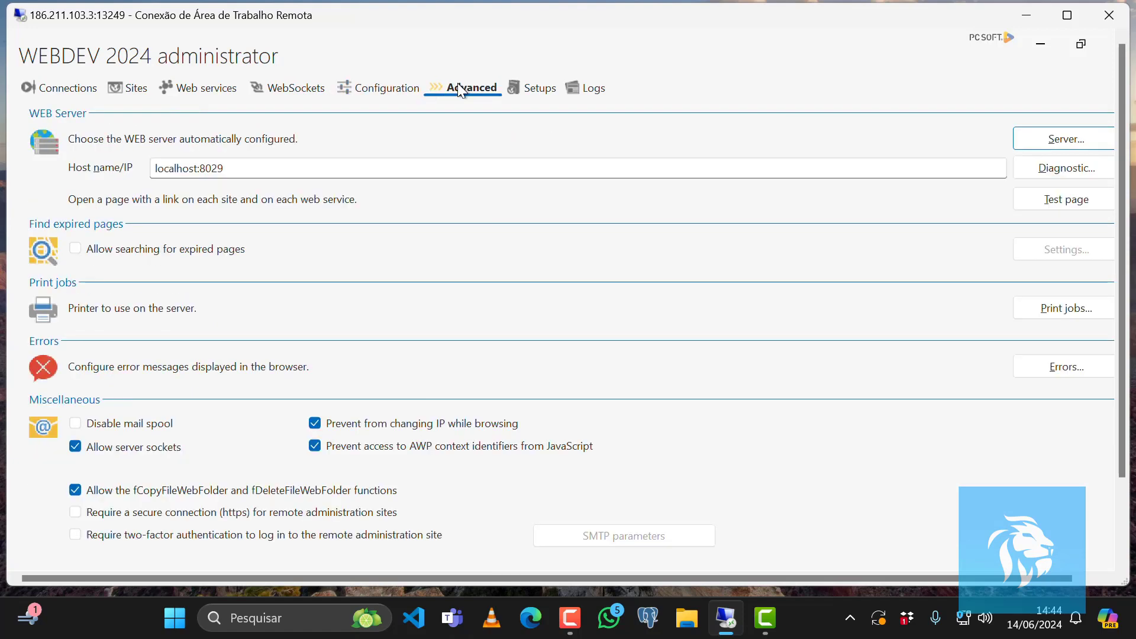
pyautogui.click(533, 91)
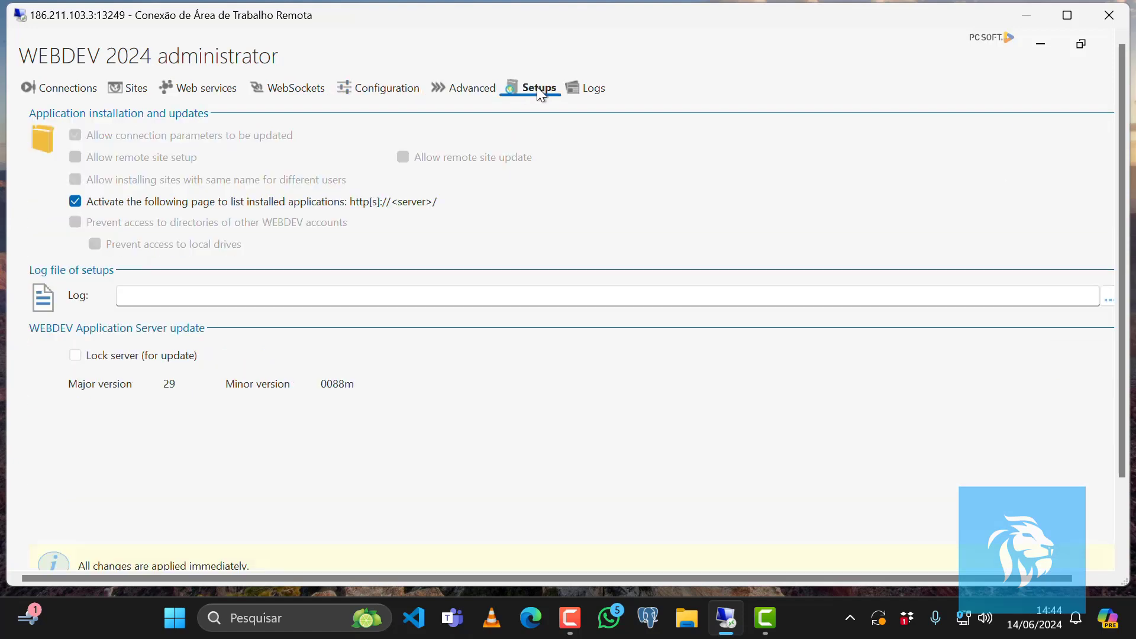
pyautogui.click(599, 93)
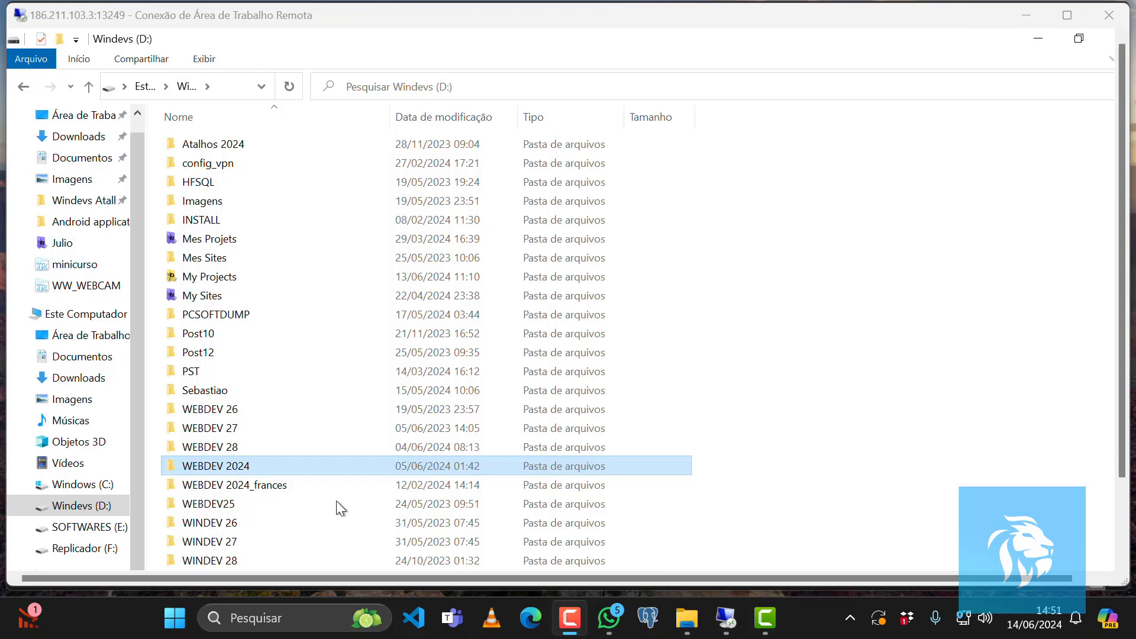
# Open the WEBDEV 2024\Programs\Engine\Win64x86 folder on drive D.
pyautogui.doubleClick(210, 463)
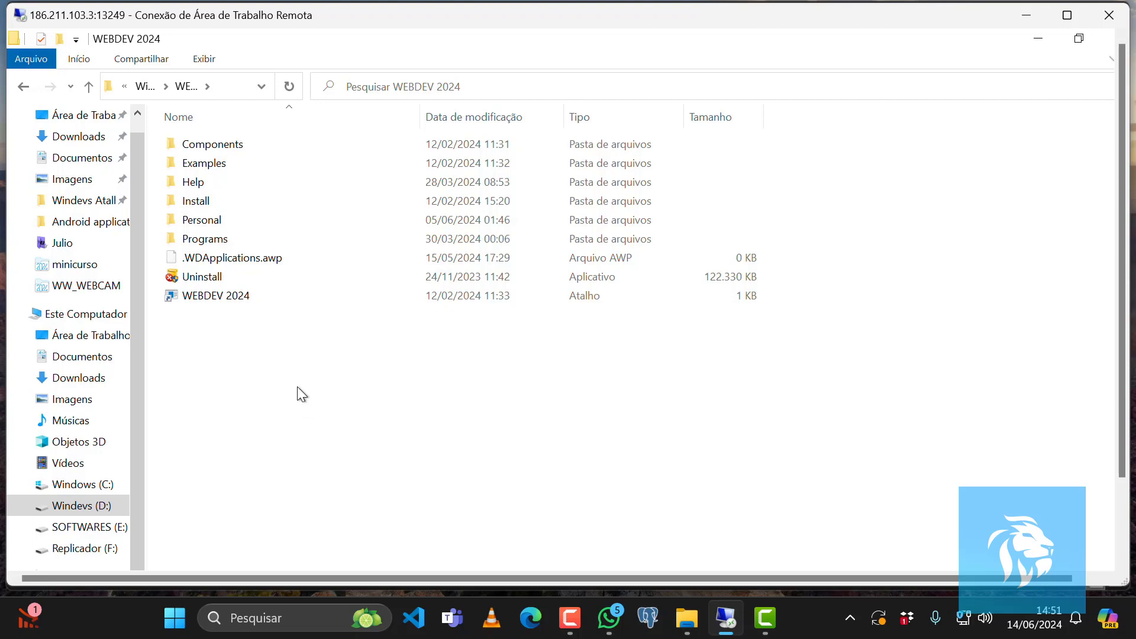
pyautogui.doubleClick(180, 239)
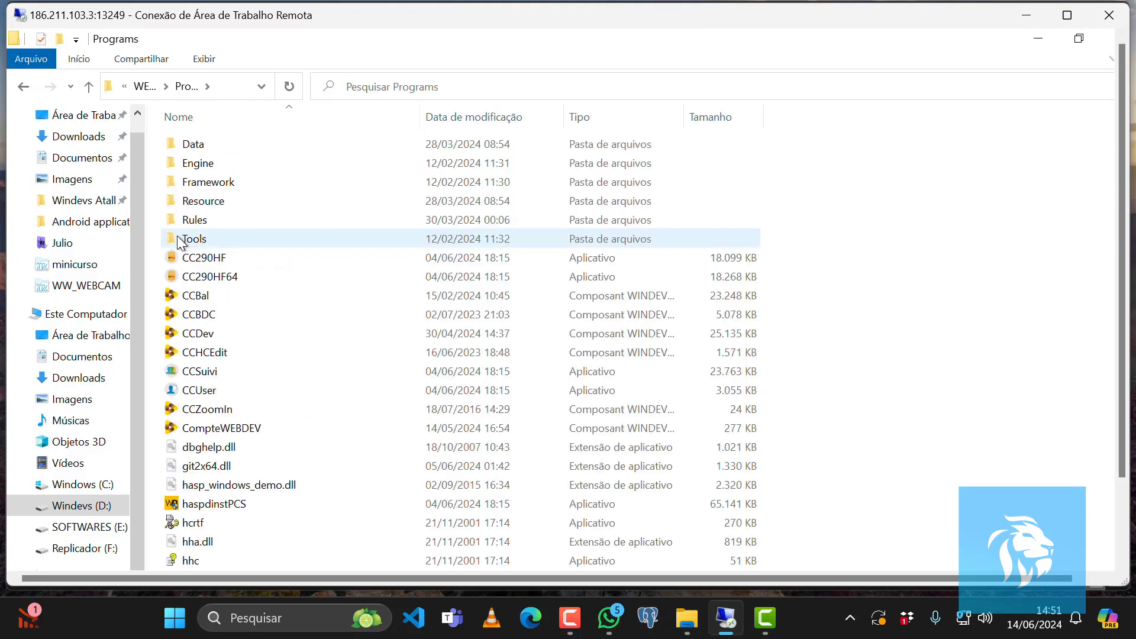
pyautogui.doubleClick(186, 162)
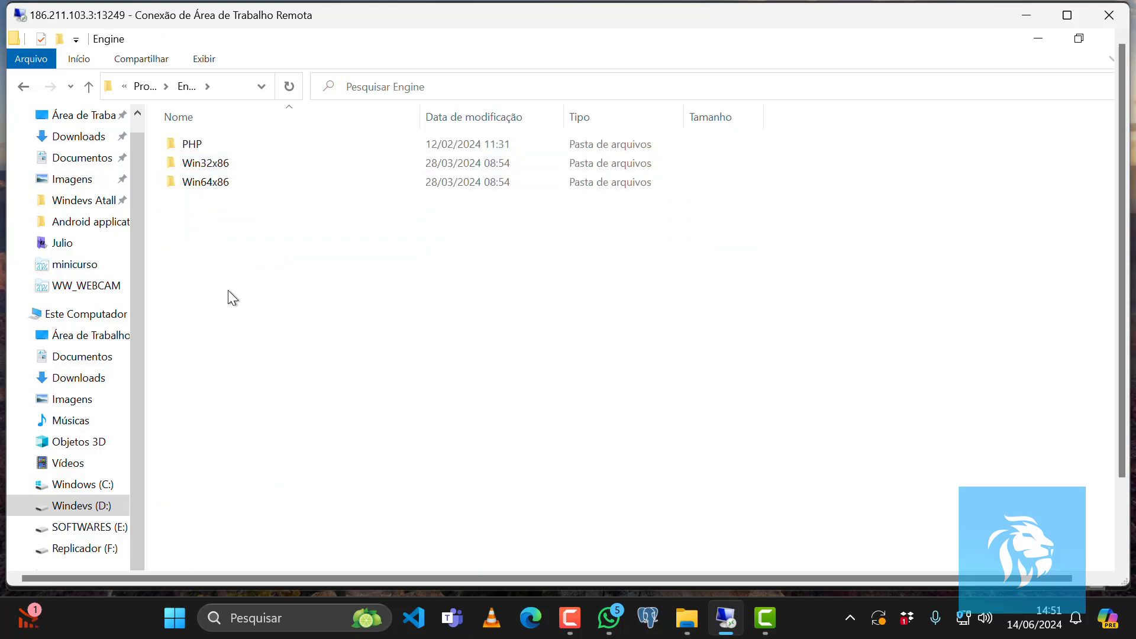
pyautogui.click(195, 184)
pyautogui.doubleClick(197, 184)
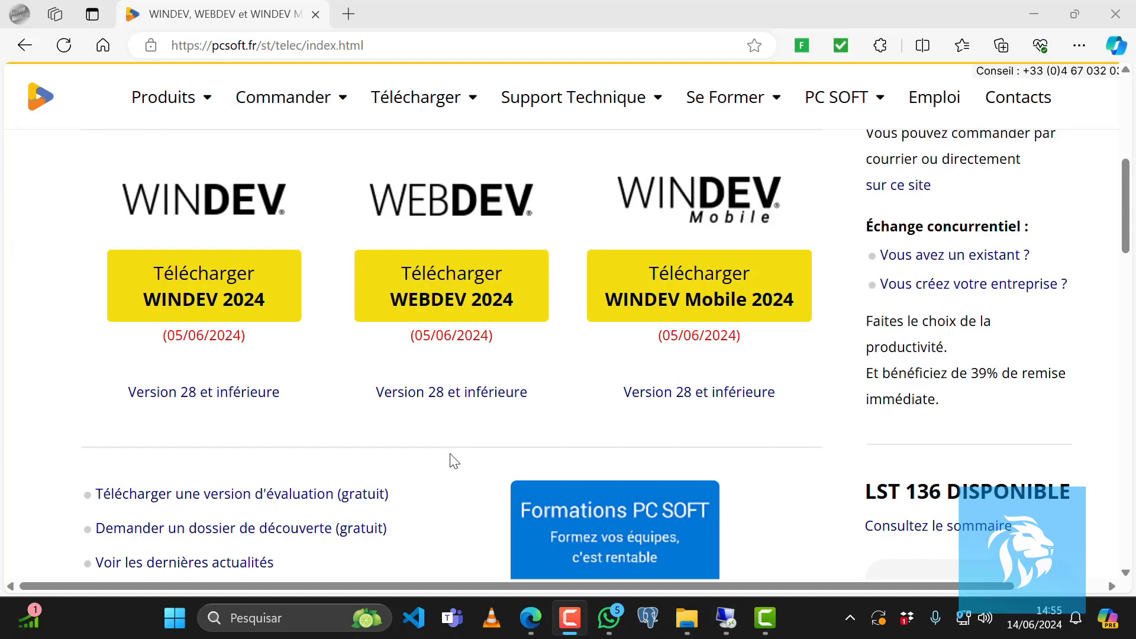
# Open the WEBDEV 2024 download page on the PC SOFT site and scroll to the available versions.
pyautogui.click(459, 296)
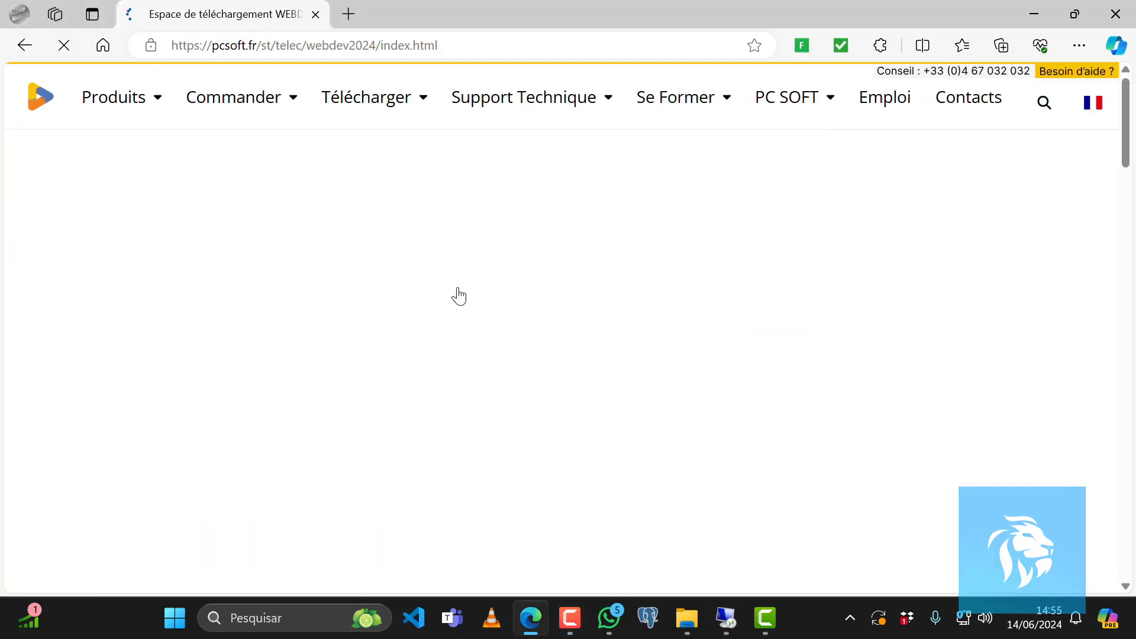
pyautogui.scroll(-5, 459, 296)
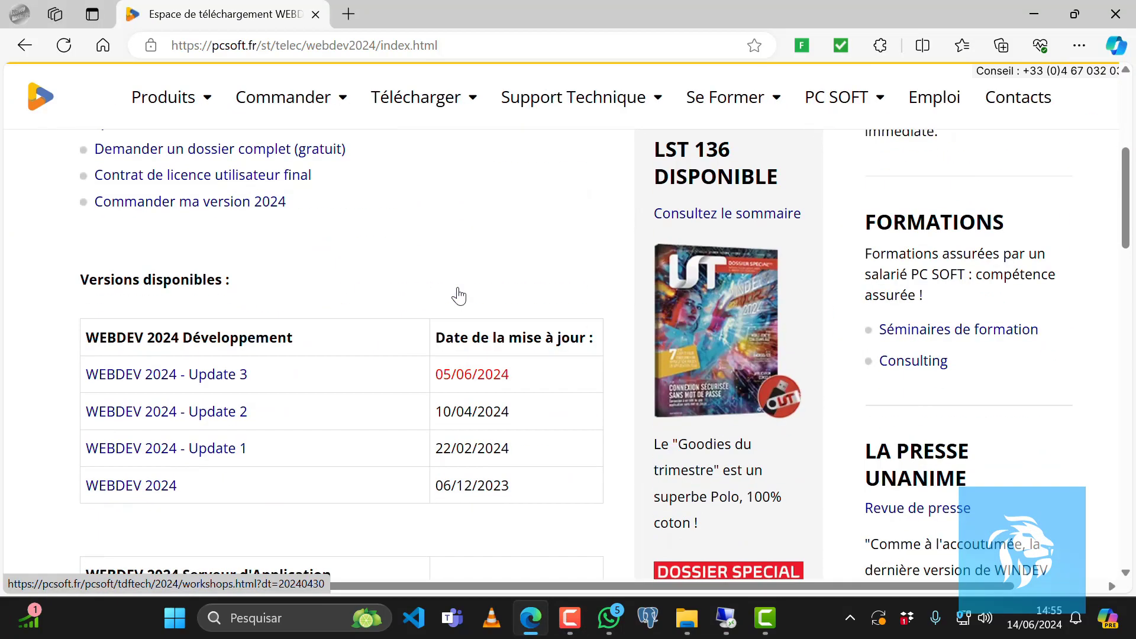
pyautogui.scroll(-4, 459, 296)
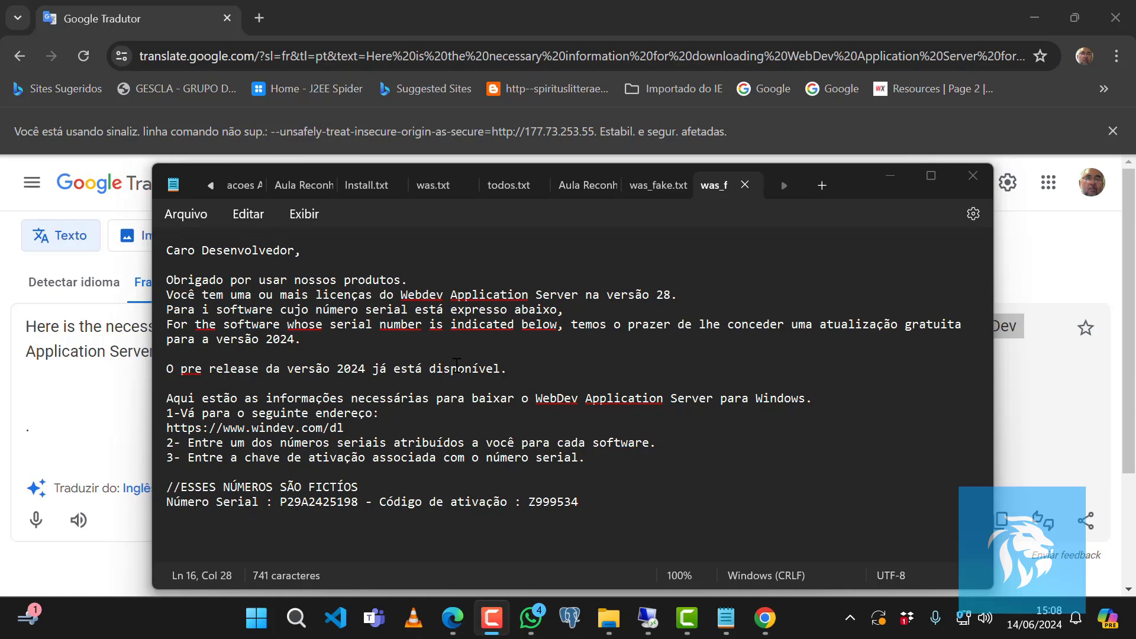
# Correct "Para i software" to "Para o software" in the Portuguese letter text.
pyautogui.click(196, 309)
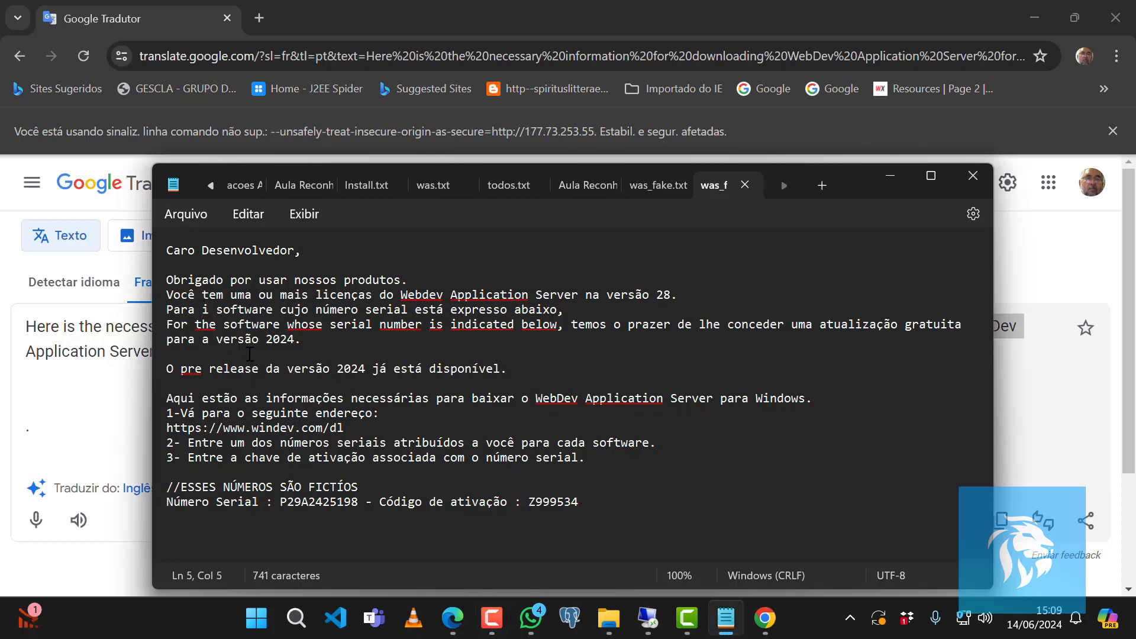
pyautogui.press('Delete')
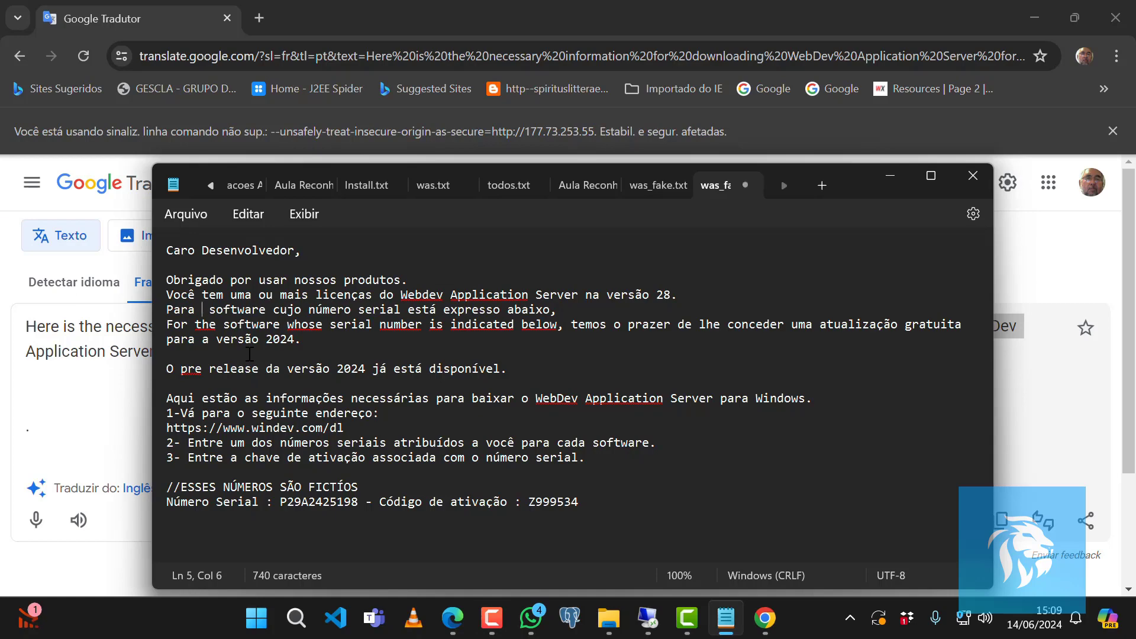
pyautogui.write('o')
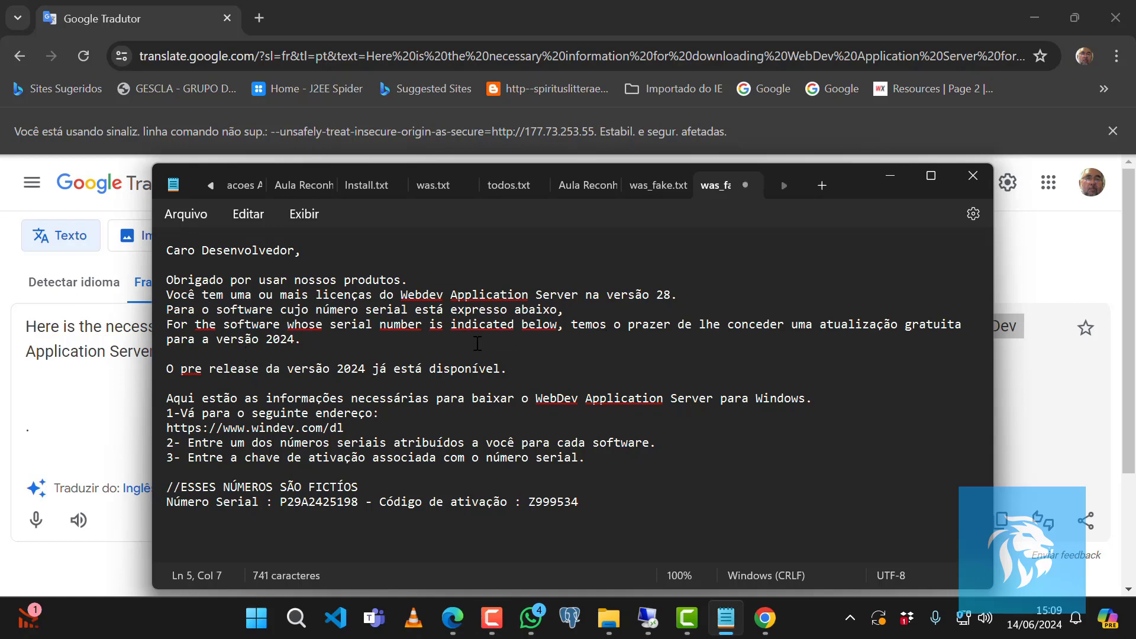
# Delete the leftover English phrase "For the software whose serial number is indicated below," from the letter.
pyautogui.click(310, 338)
pyautogui.moveTo(310, 338); pyautogui.dragTo(261, 336)
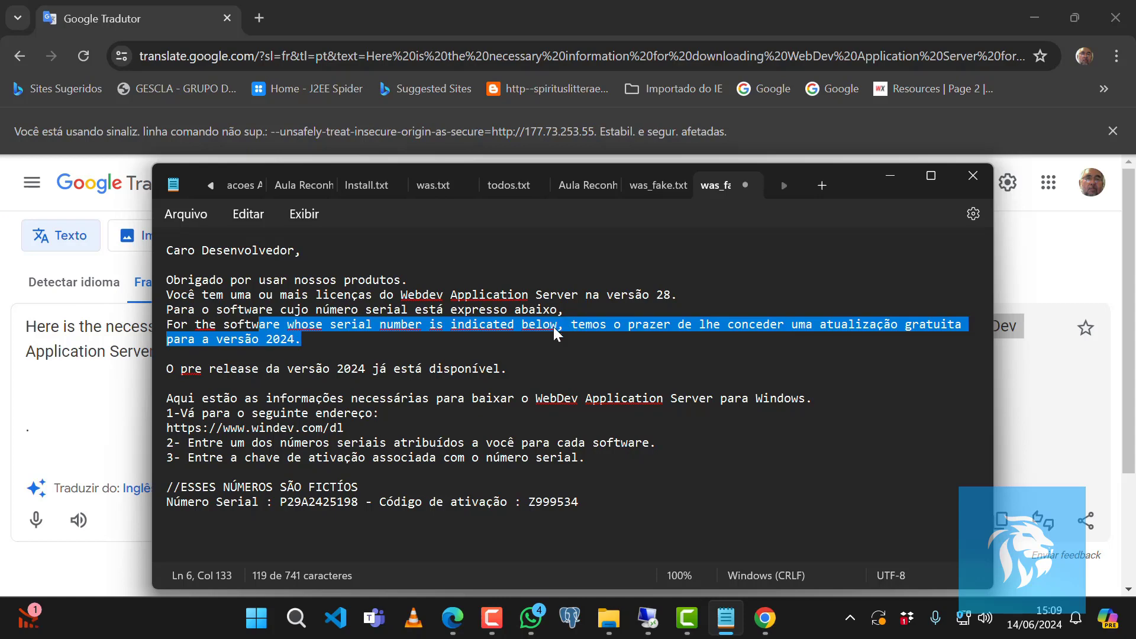
pyautogui.click(401, 367)
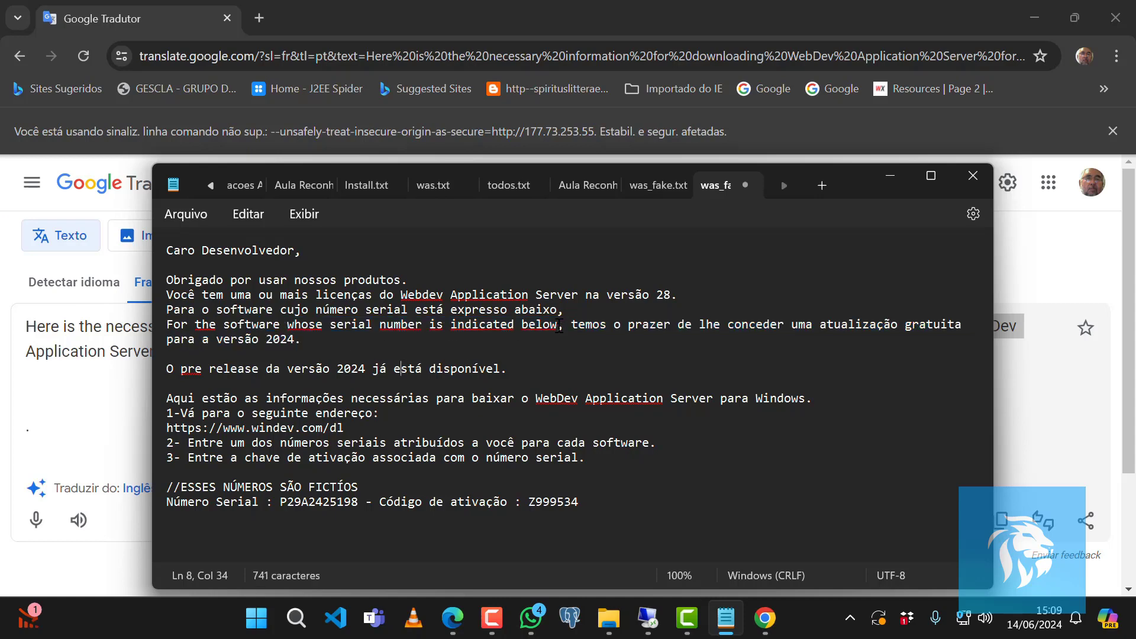
pyautogui.moveTo(560, 324); pyautogui.dragTo(161, 322)
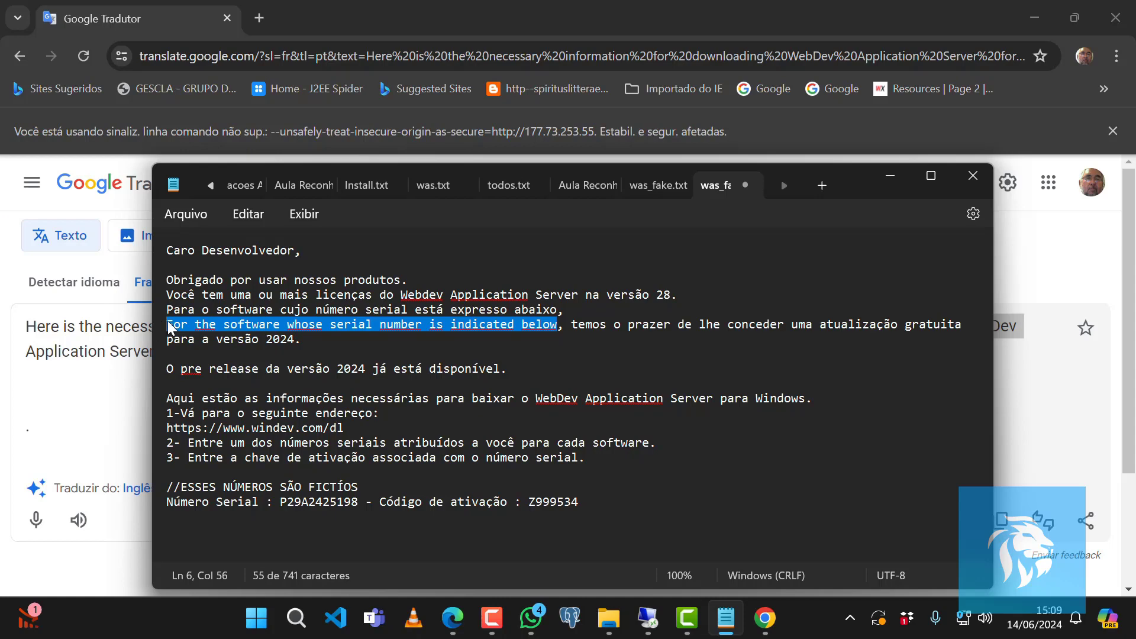
pyautogui.press('Delete')
pyautogui.press('Delete')
pyautogui.press('Delete')
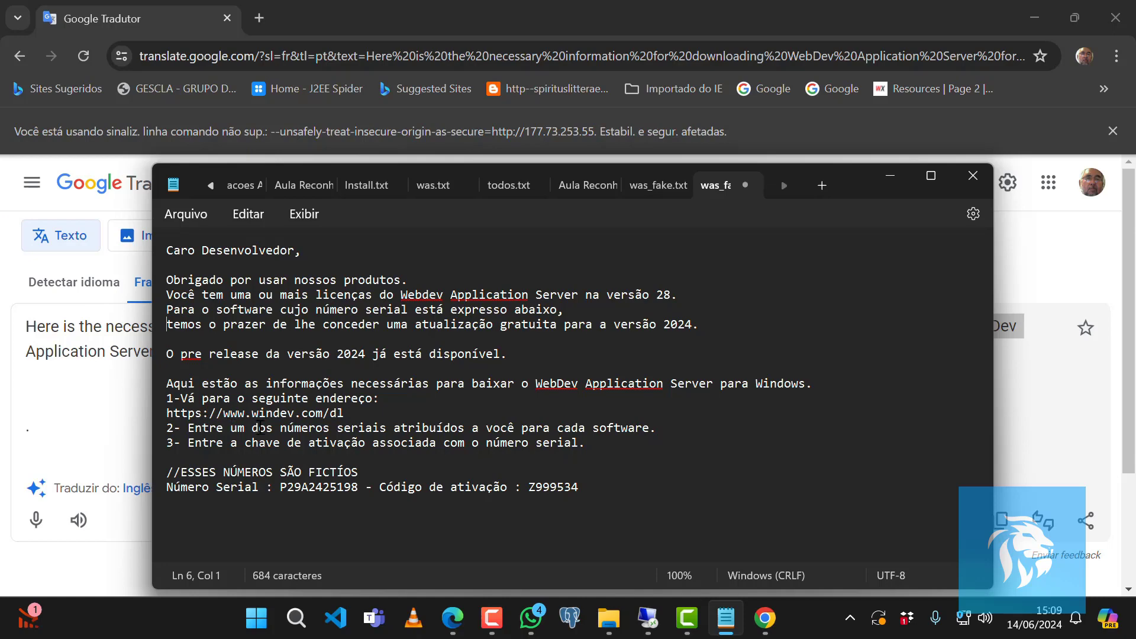
# Pull the was.txt tab out into its own window to show the original English letter.
pyautogui.click(376, 416)
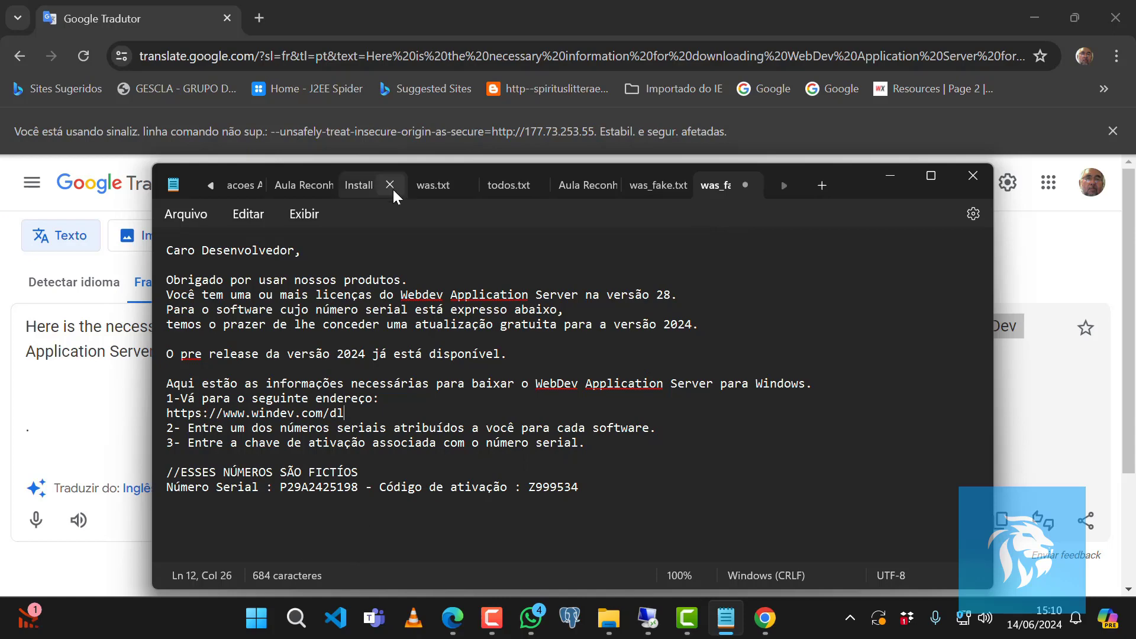
pyautogui.moveTo(409, 171); pyautogui.dragTo(453, 172)
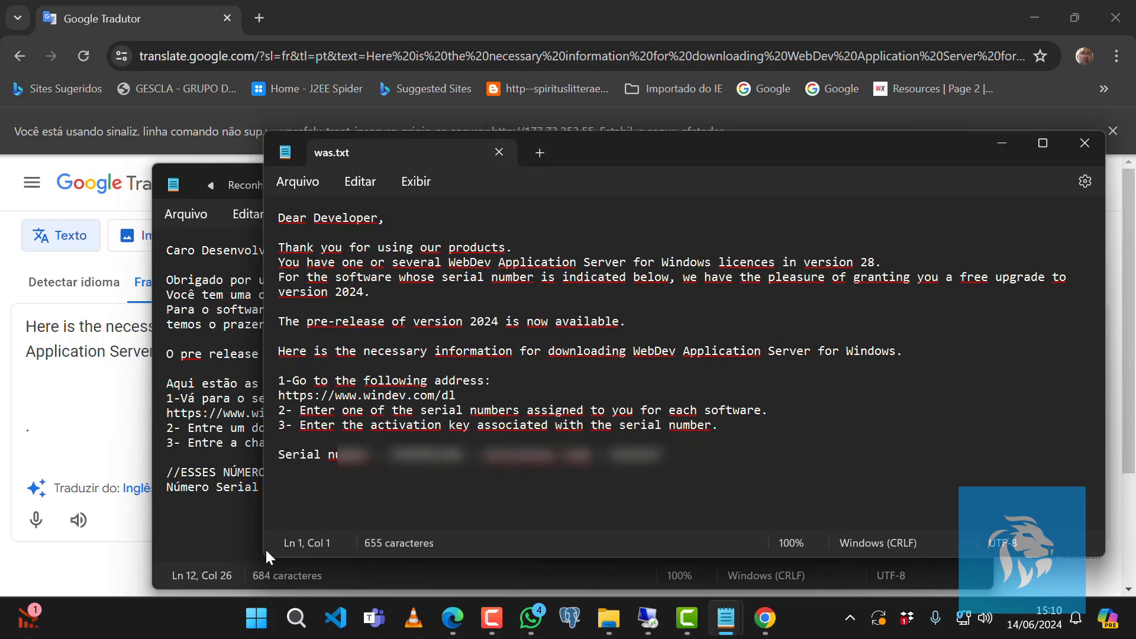
pyautogui.moveTo(401, 150); pyautogui.dragTo(604, 167)
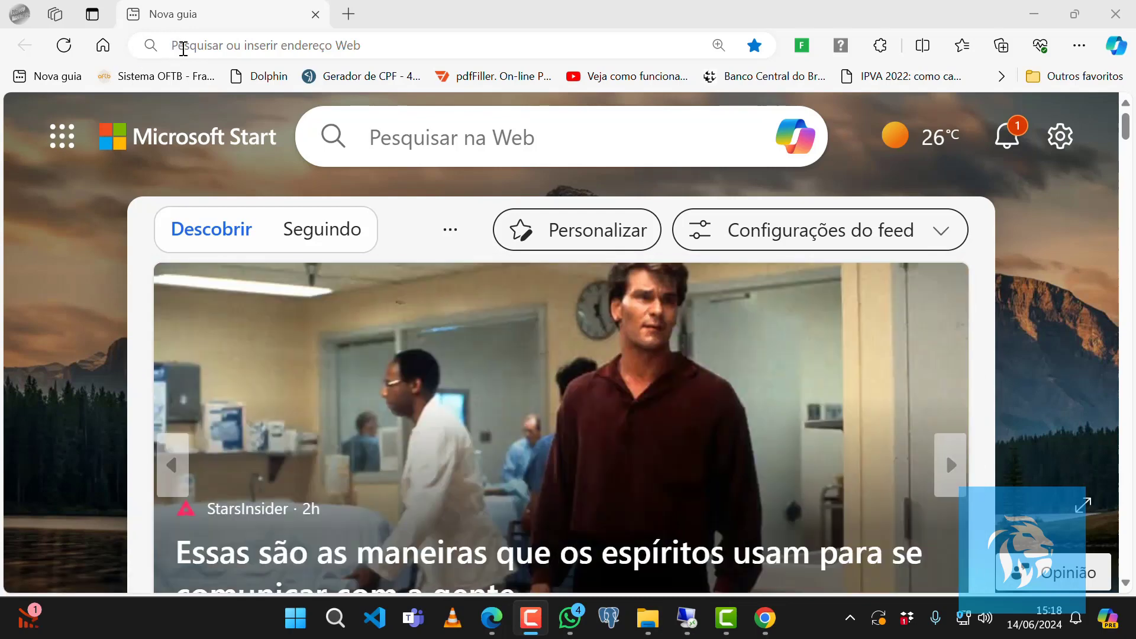
pyautogui.click(183, 48)
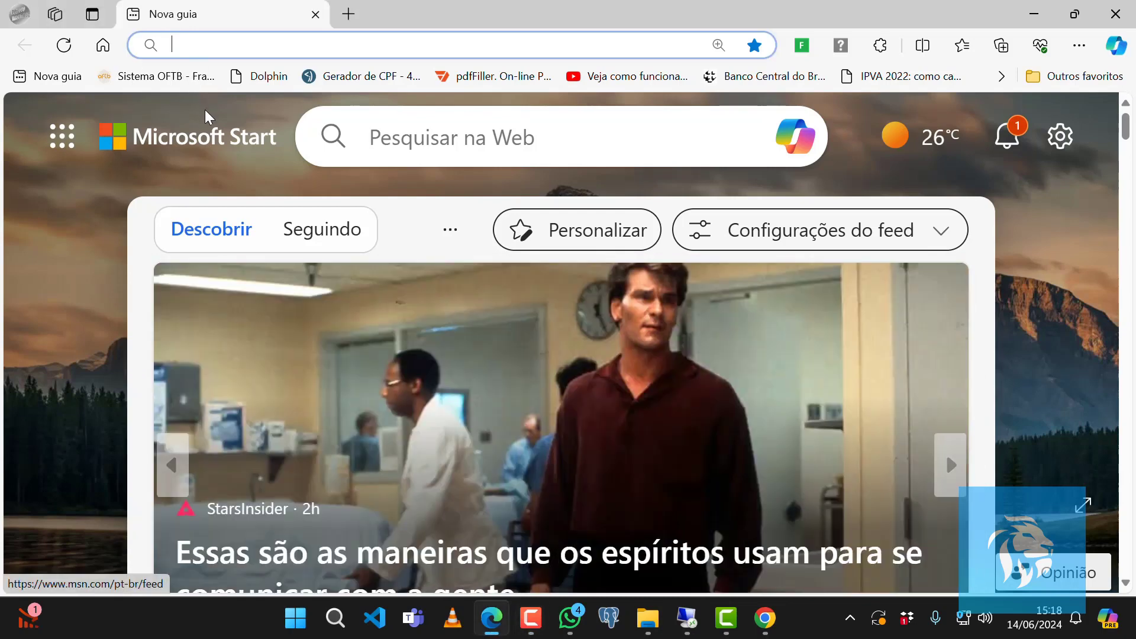
pyautogui.write('https://www.windev.com/dl')
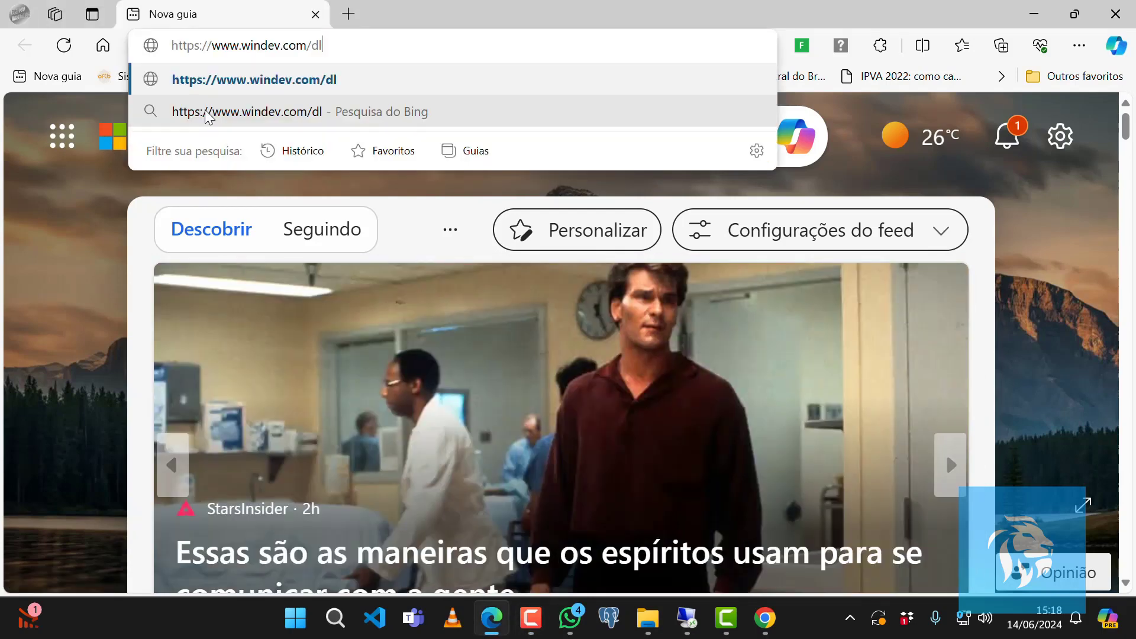
pyautogui.press('Return')
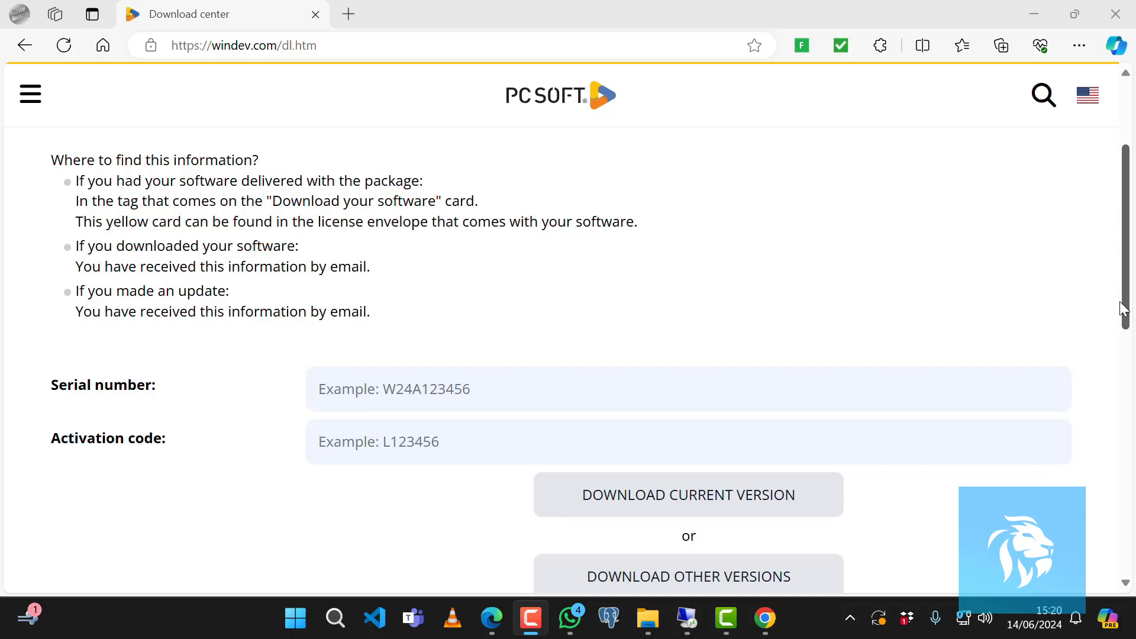
# Open the downloaded WBDEP2024INSTALL290088m.exe installer and continue with the default download directory.
pyautogui.moveTo(1124, 308); pyautogui.dragTo(1133, 369)
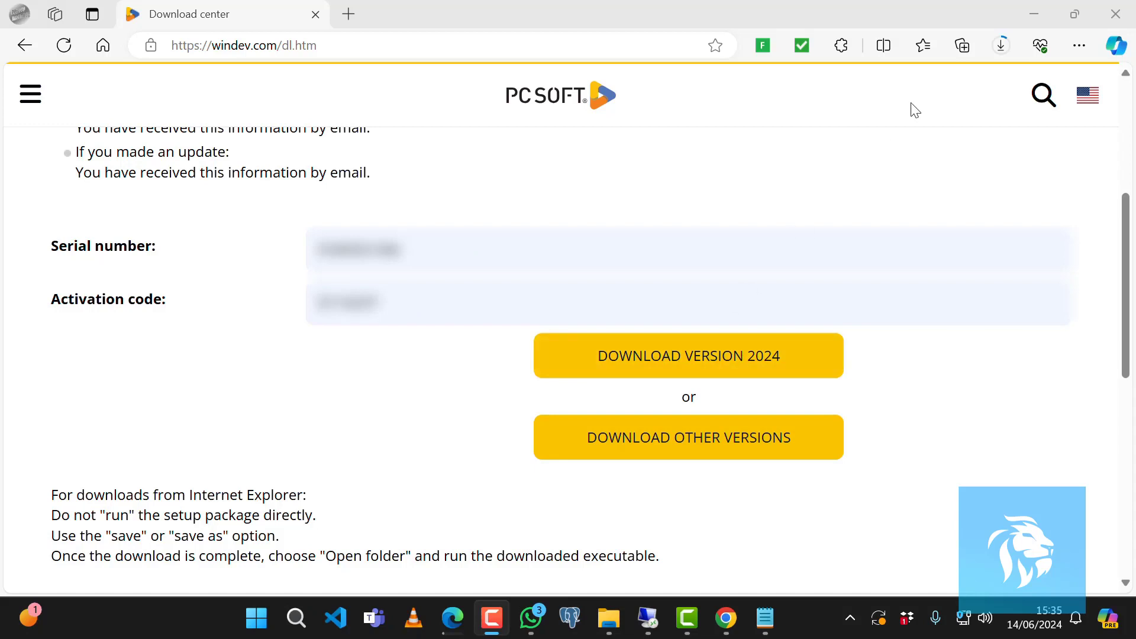
pyautogui.click(1001, 46)
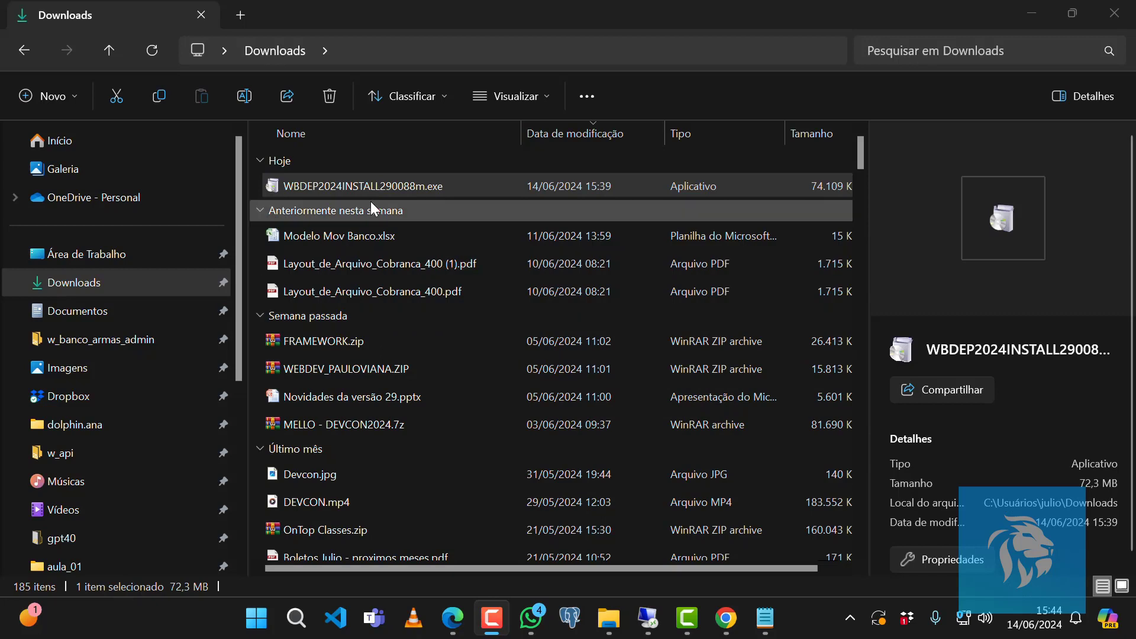
pyautogui.click(352, 184)
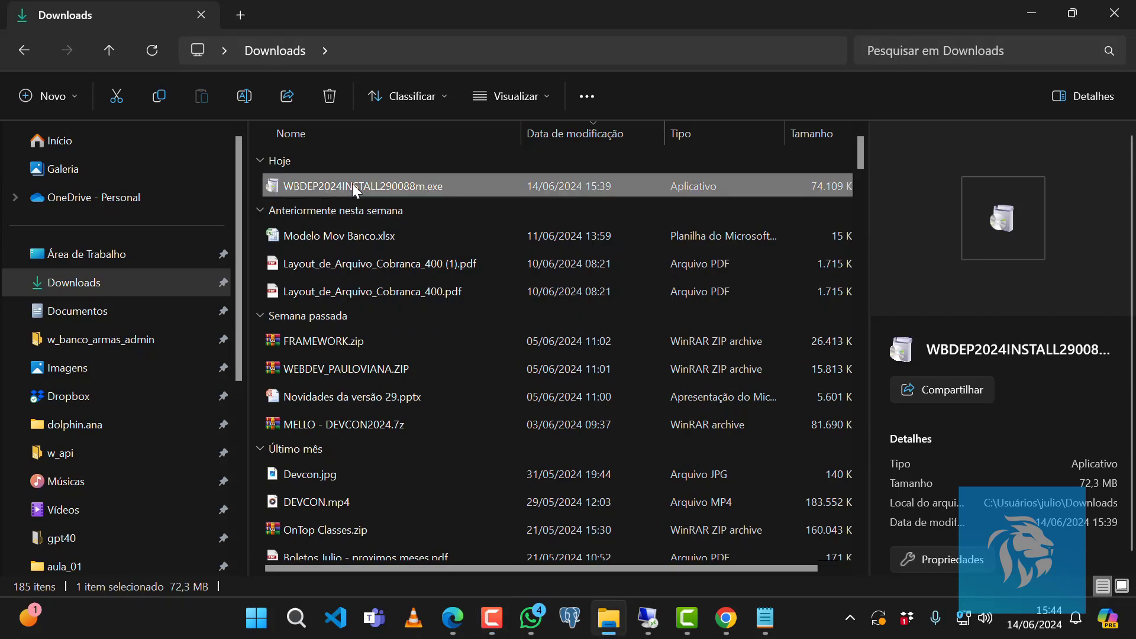
pyautogui.doubleClick(353, 184)
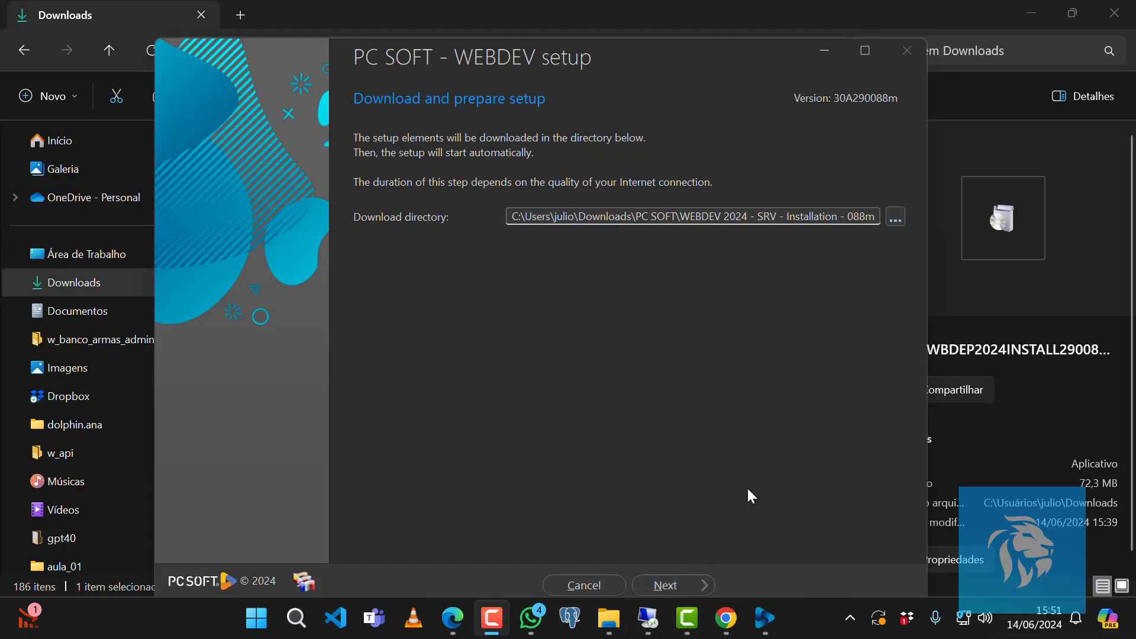
pyautogui.click(666, 587)
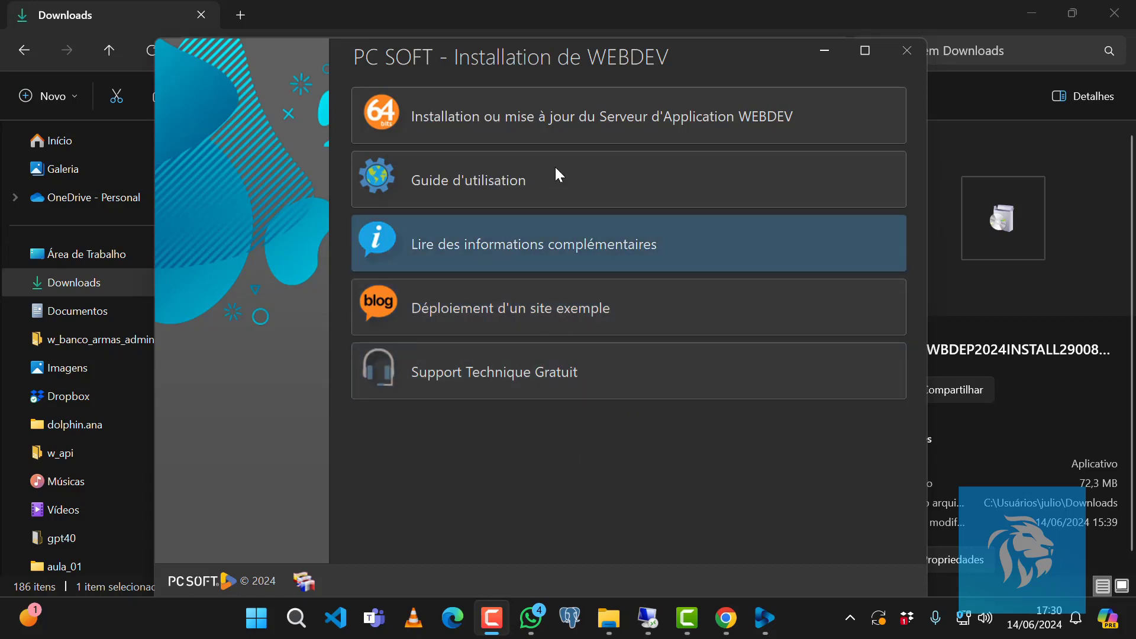
# Choose to install or update the WEBDEV Application Server and select English as the server language.
pyautogui.click(559, 131)
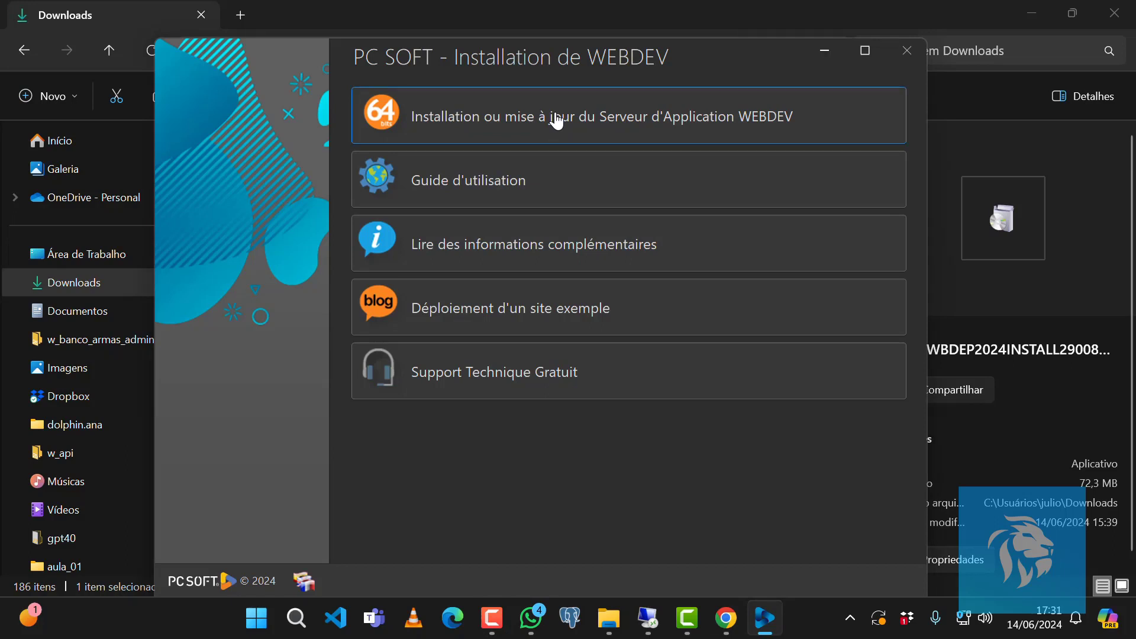
pyautogui.click(554, 119)
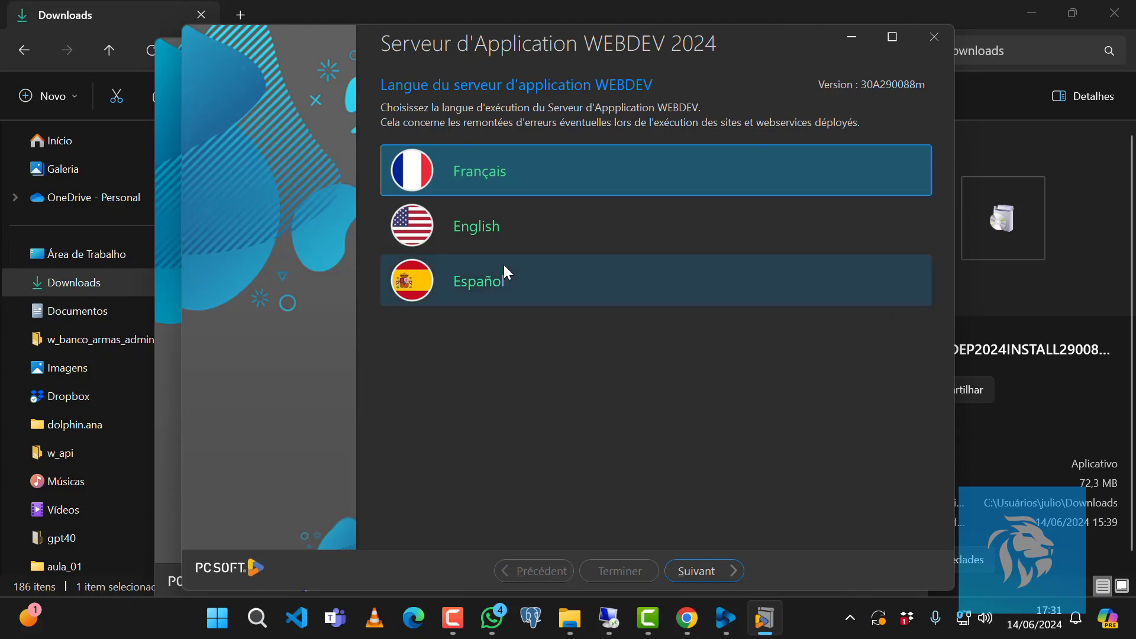
pyautogui.click(490, 235)
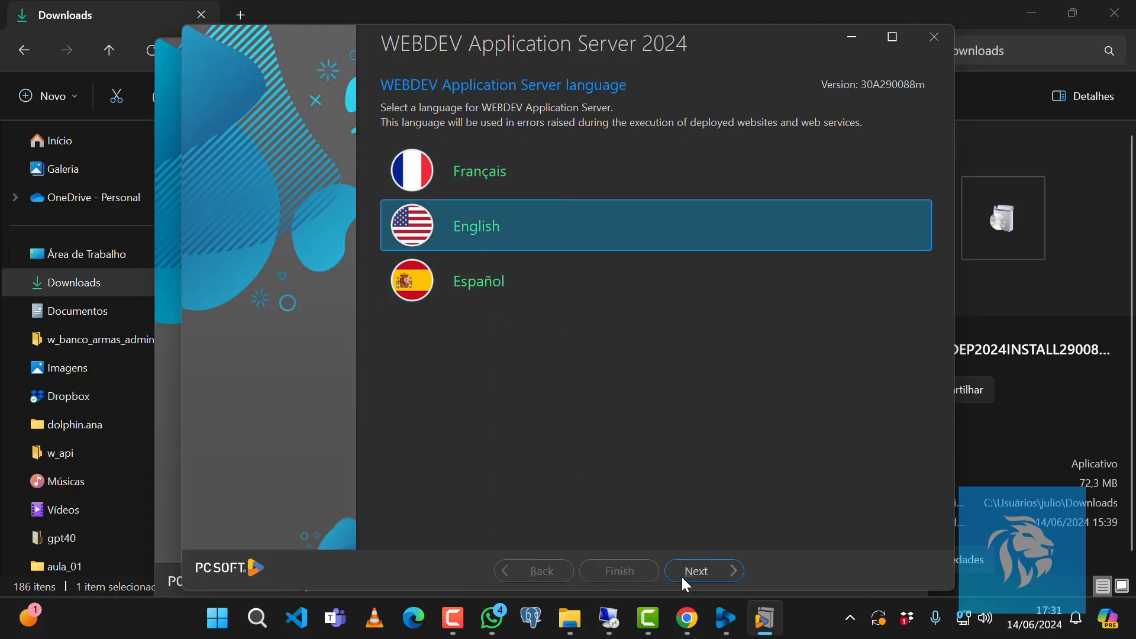
pyautogui.click(697, 572)
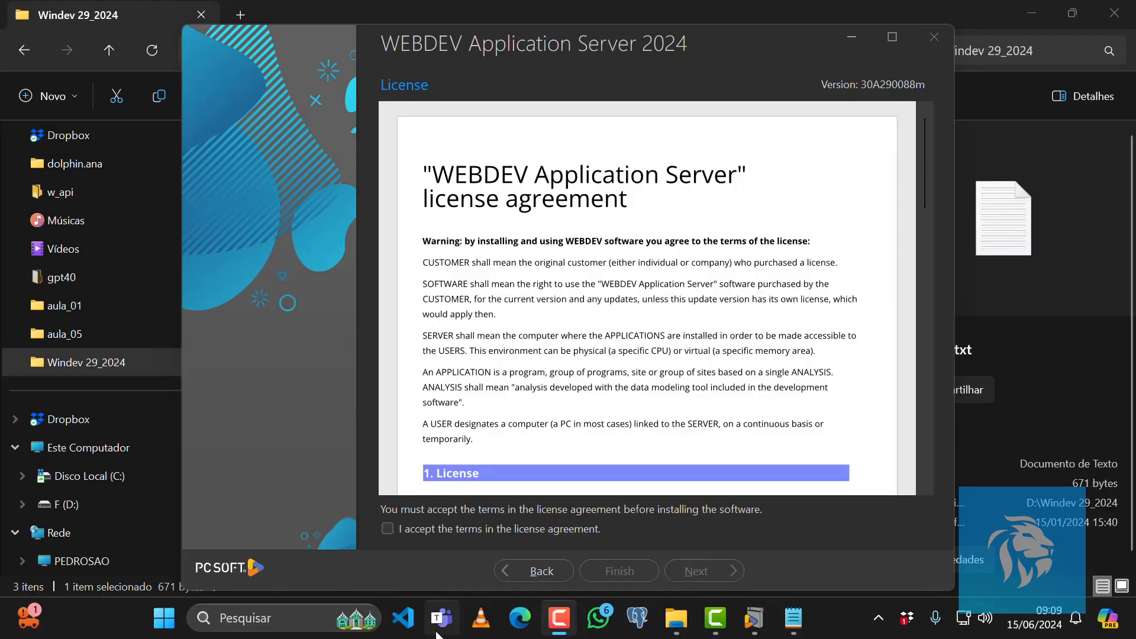
# Accept the license agreement and keep C:\WEBDEV as the installation directory.
pyautogui.click(388, 527)
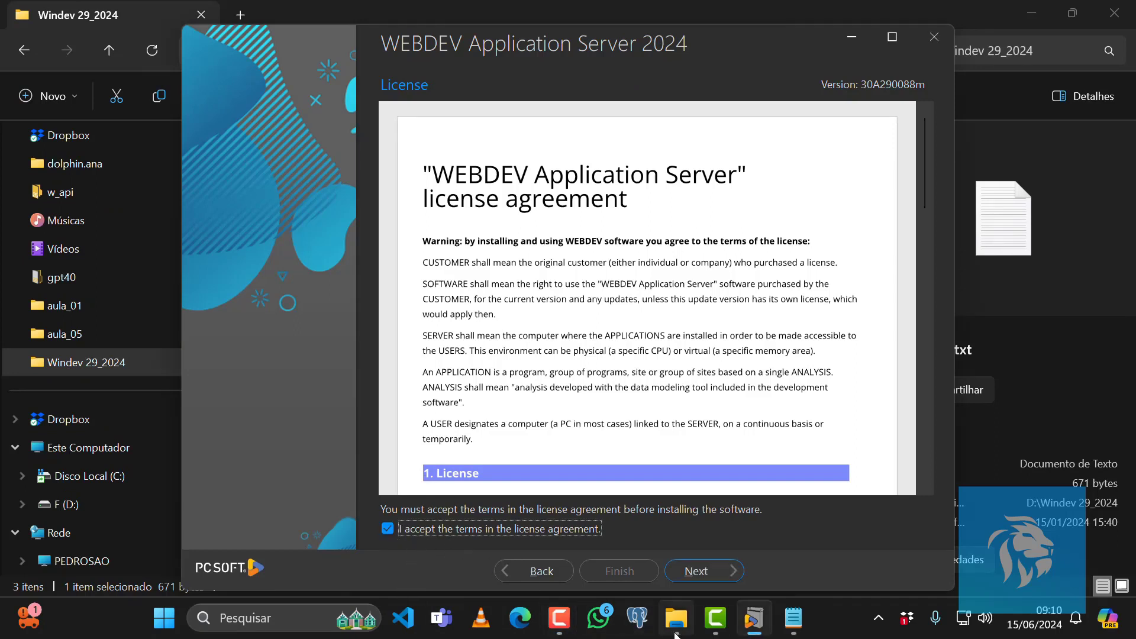
pyautogui.click(695, 572)
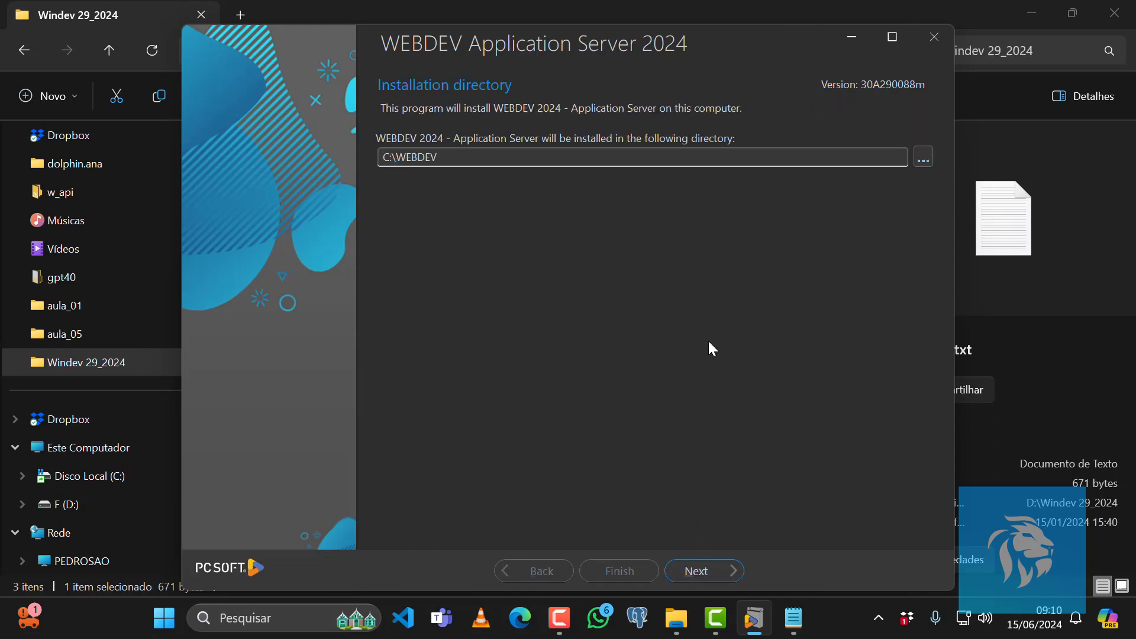
pyautogui.click(704, 573)
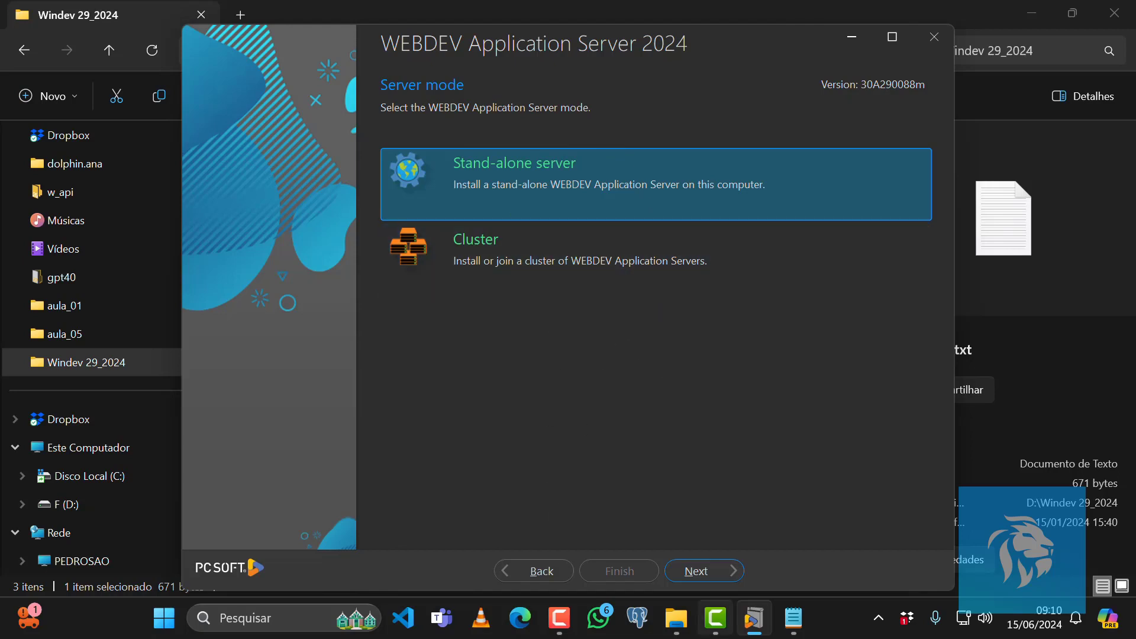
# Keep stand-alone server mode and the C:\Sites deployment directory, moving previous-version sites to WEBDEV Application Server 2024.
pyautogui.click(712, 570)
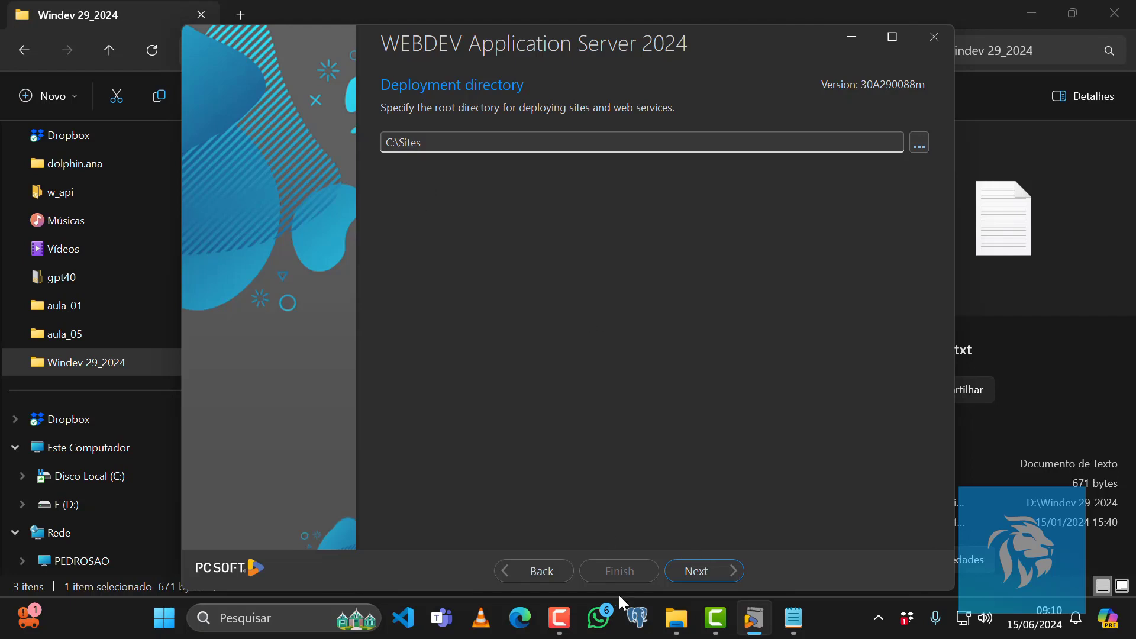
pyautogui.click(696, 574)
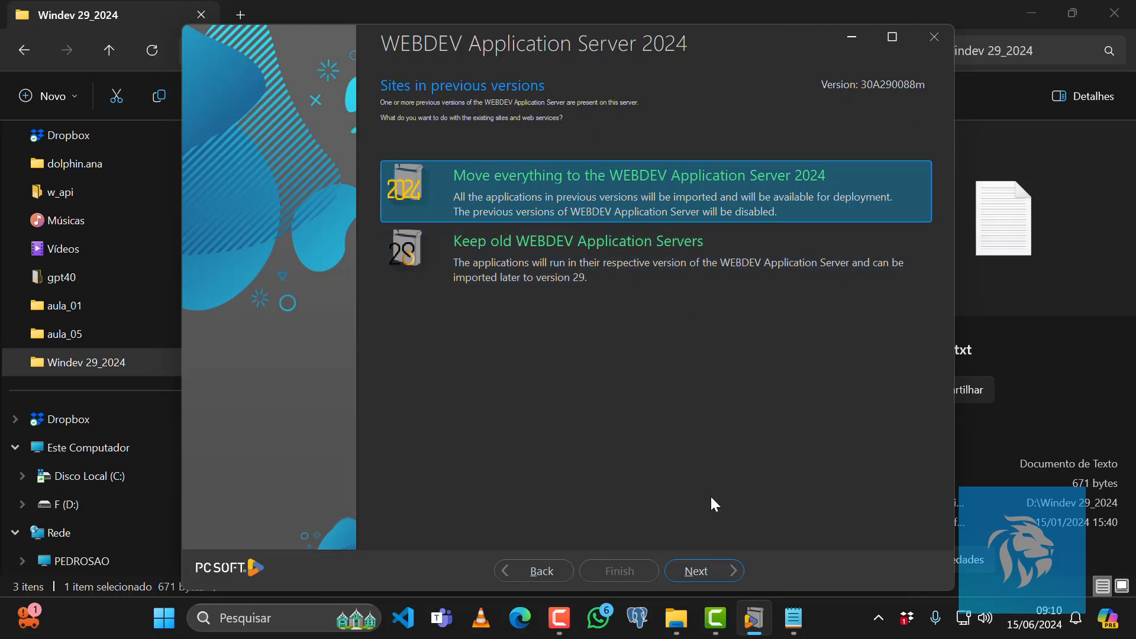
pyautogui.click(704, 573)
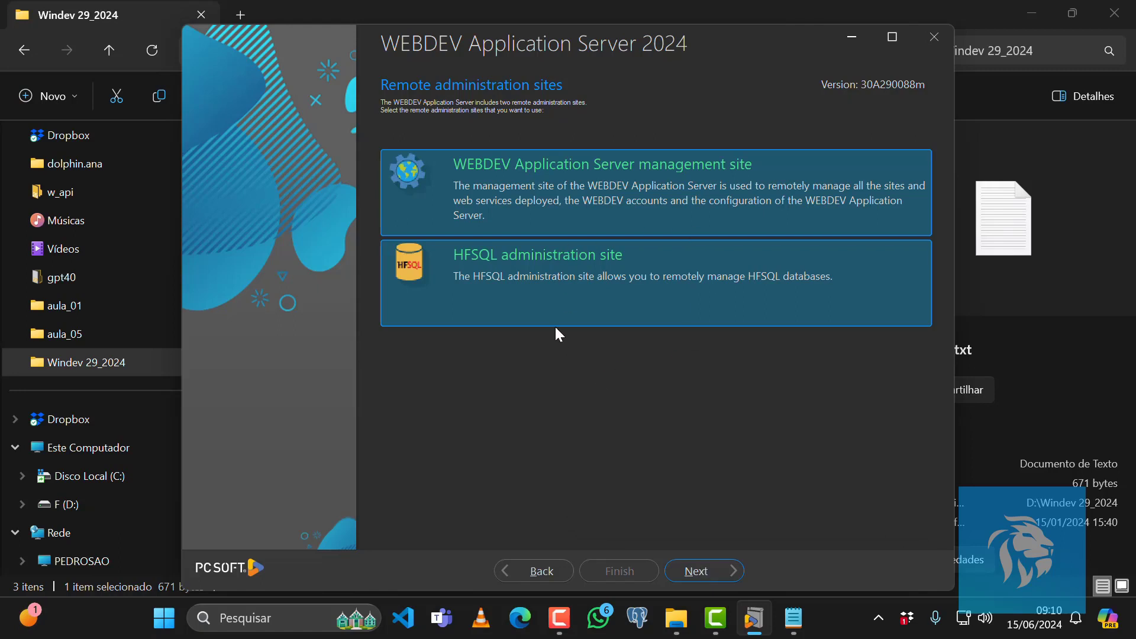
# Keep only the WEBDEV Application Server management site, leaving out the HFSQL administration site.
pyautogui.click(531, 285)
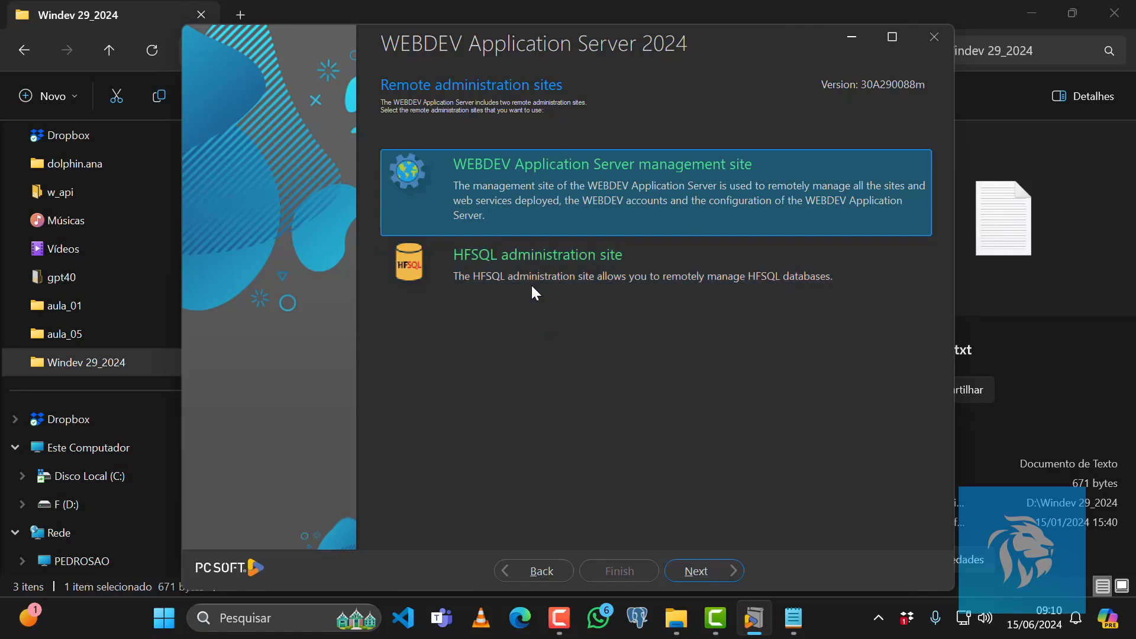
pyautogui.click(531, 283)
pyautogui.click(530, 285)
pyautogui.click(704, 571)
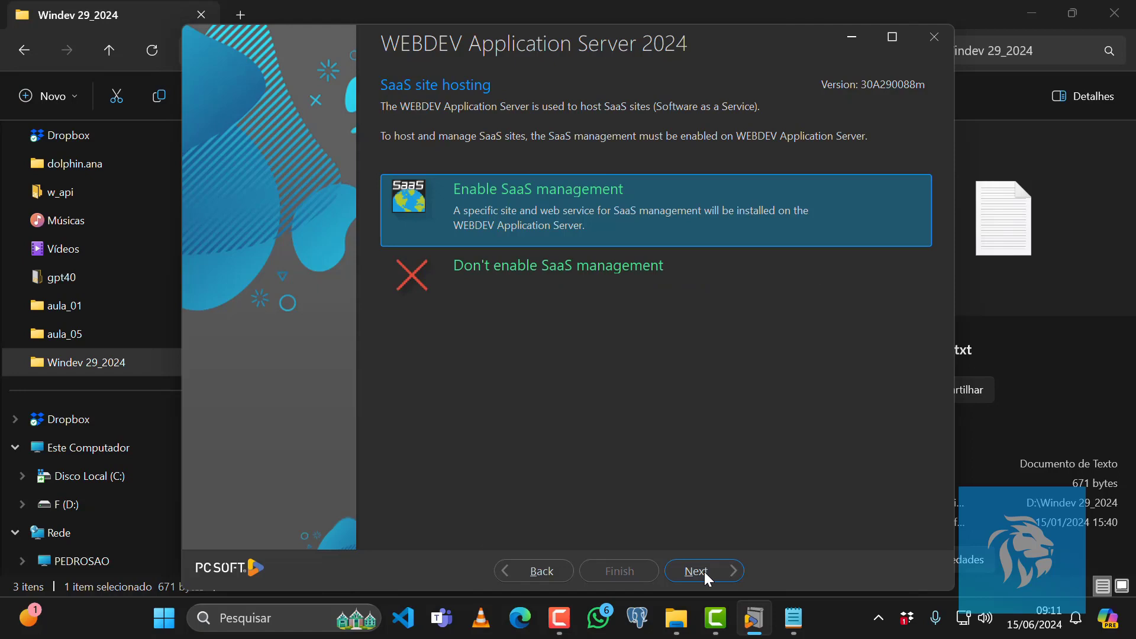
# Disable SaaS management and leave replication, telemetry, WDBaaS modules and external database access disabled.
pyautogui.click(584, 264)
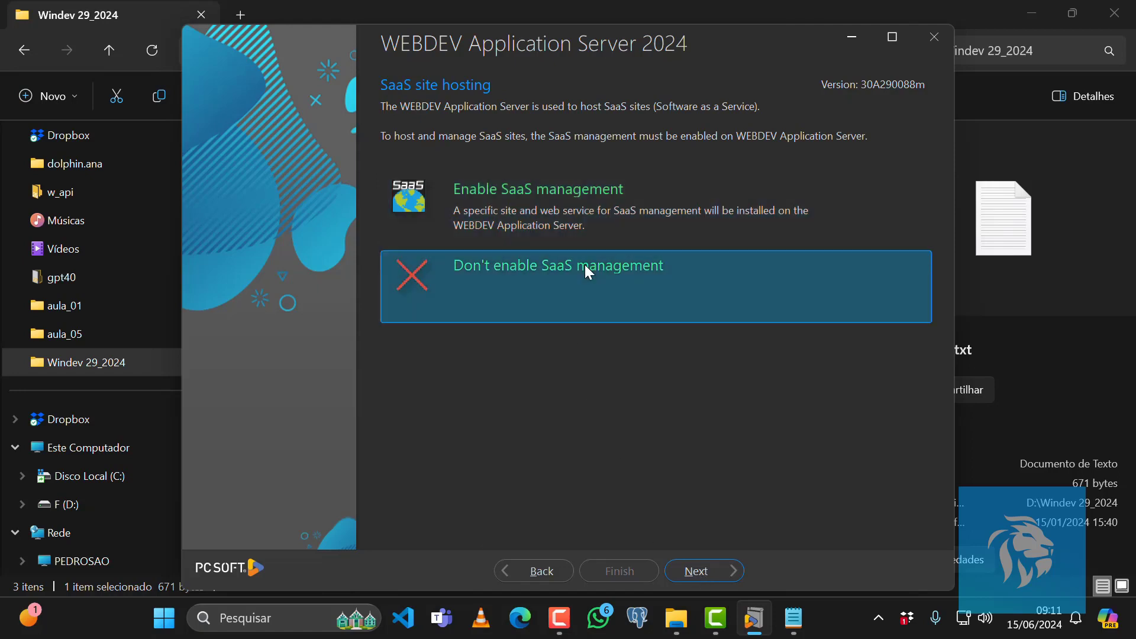
pyautogui.click(721, 572)
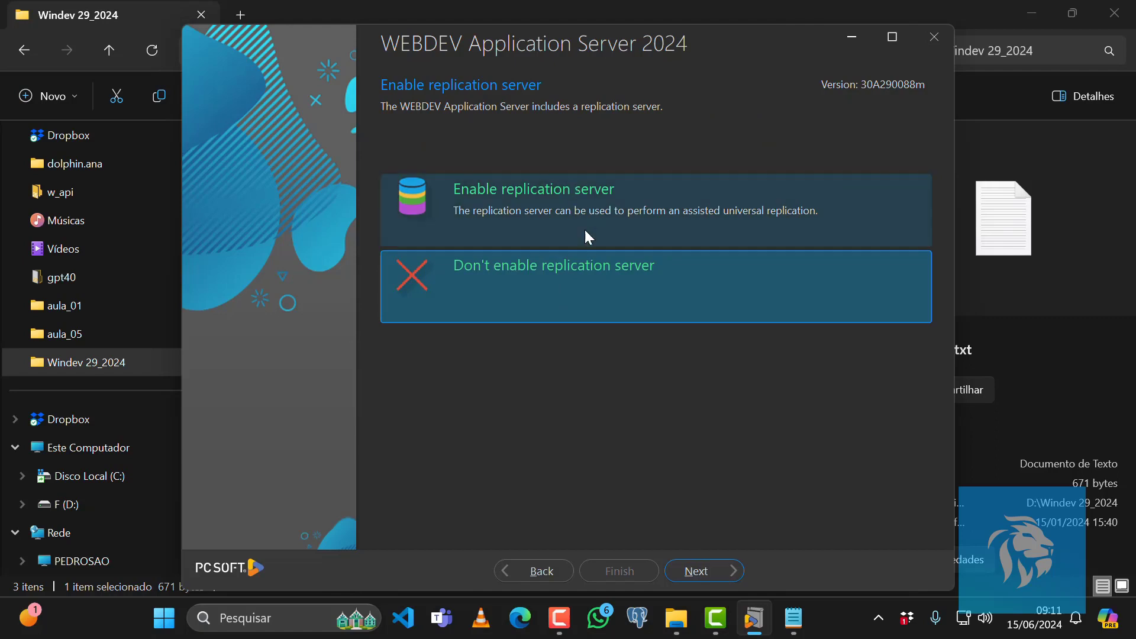
pyautogui.click(704, 570)
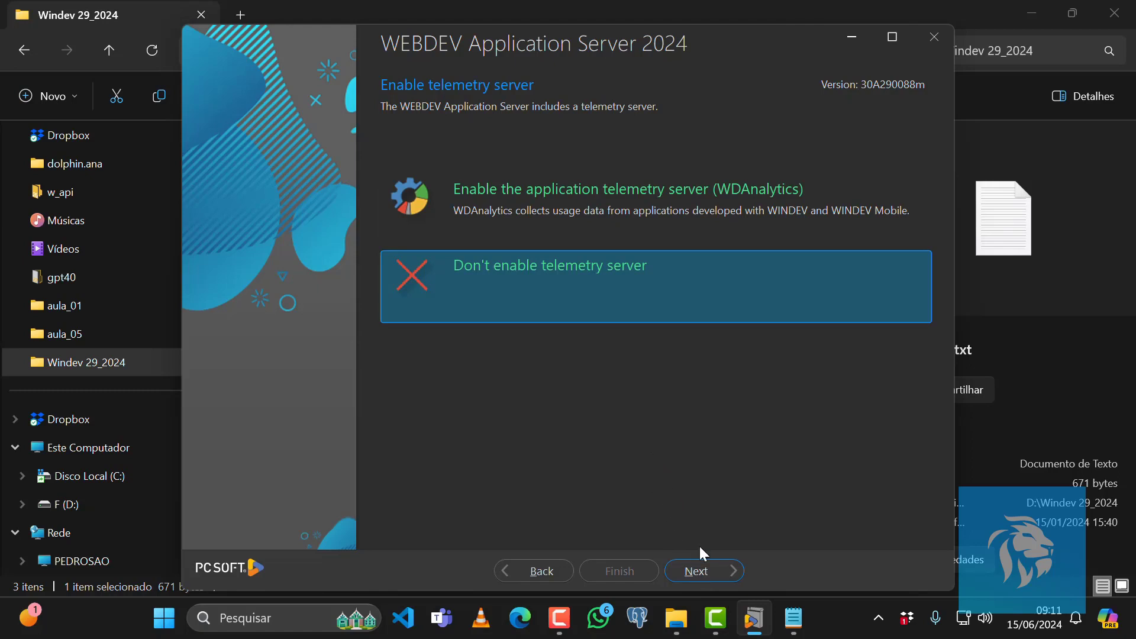
pyautogui.click(704, 570)
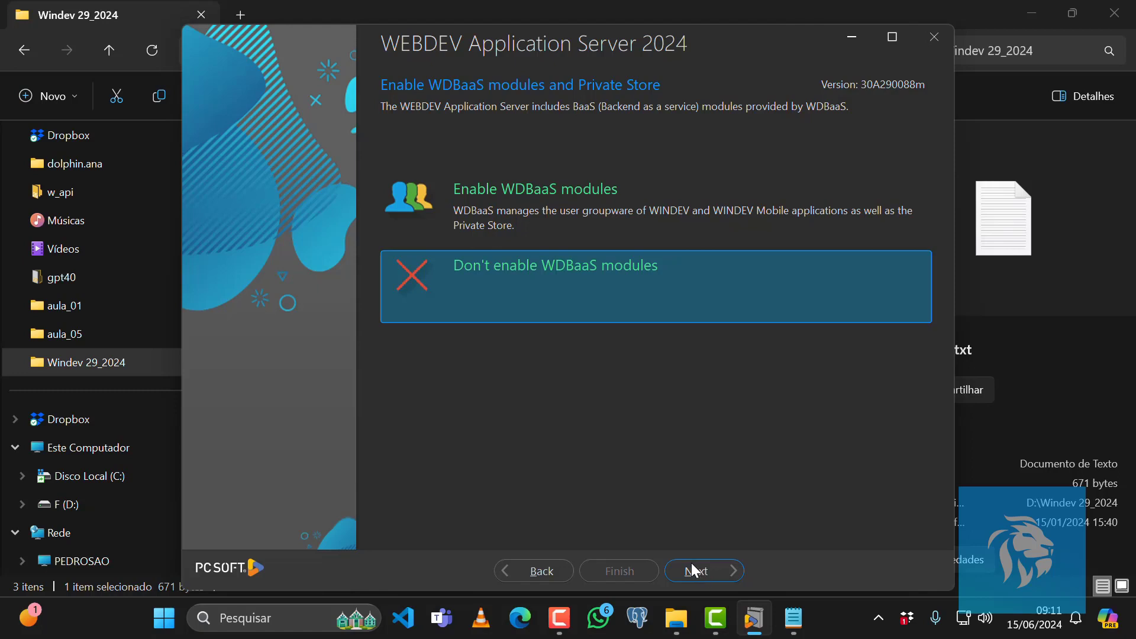
pyautogui.click(698, 572)
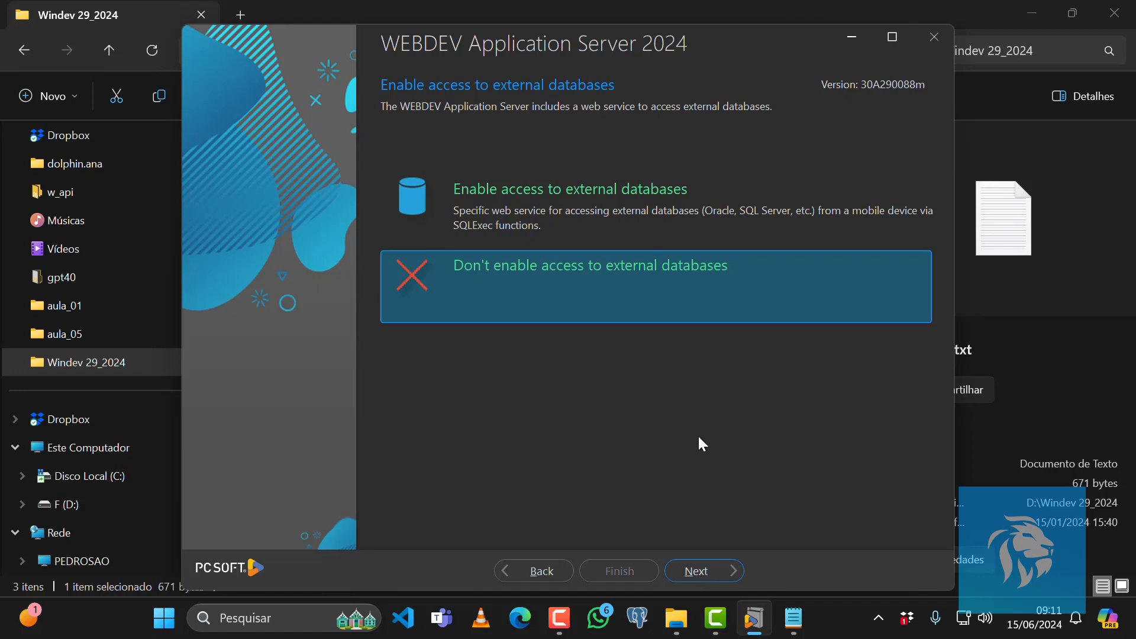
pyautogui.click(712, 568)
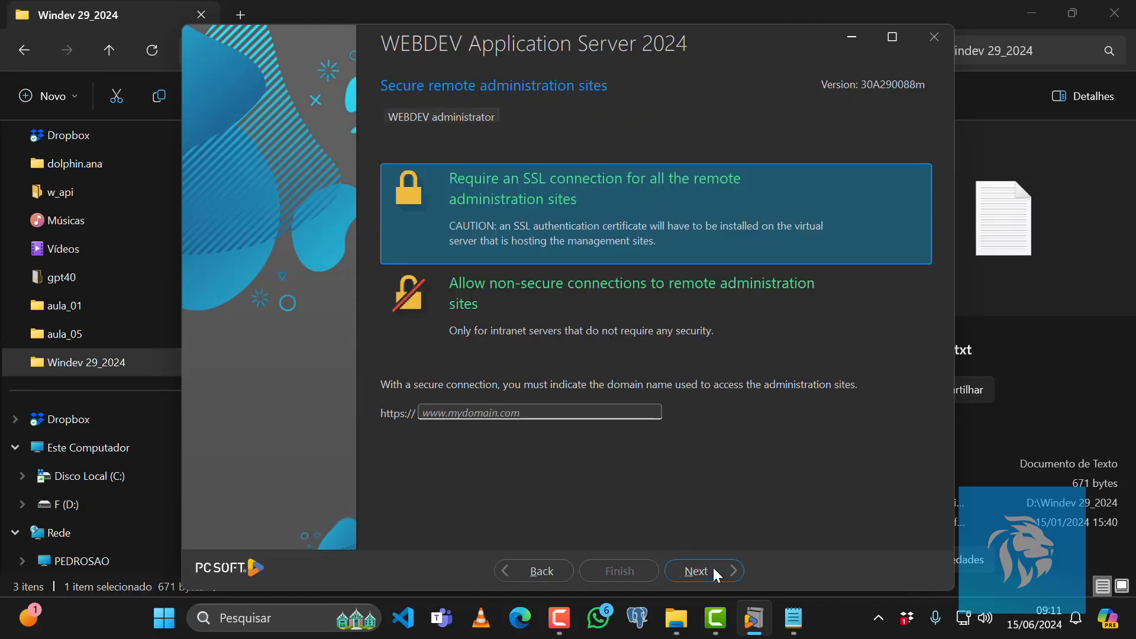
# Allow non-secure connections to the remote administration sites and skip installing the HFSQL ODBC driver.
pyautogui.click(582, 333)
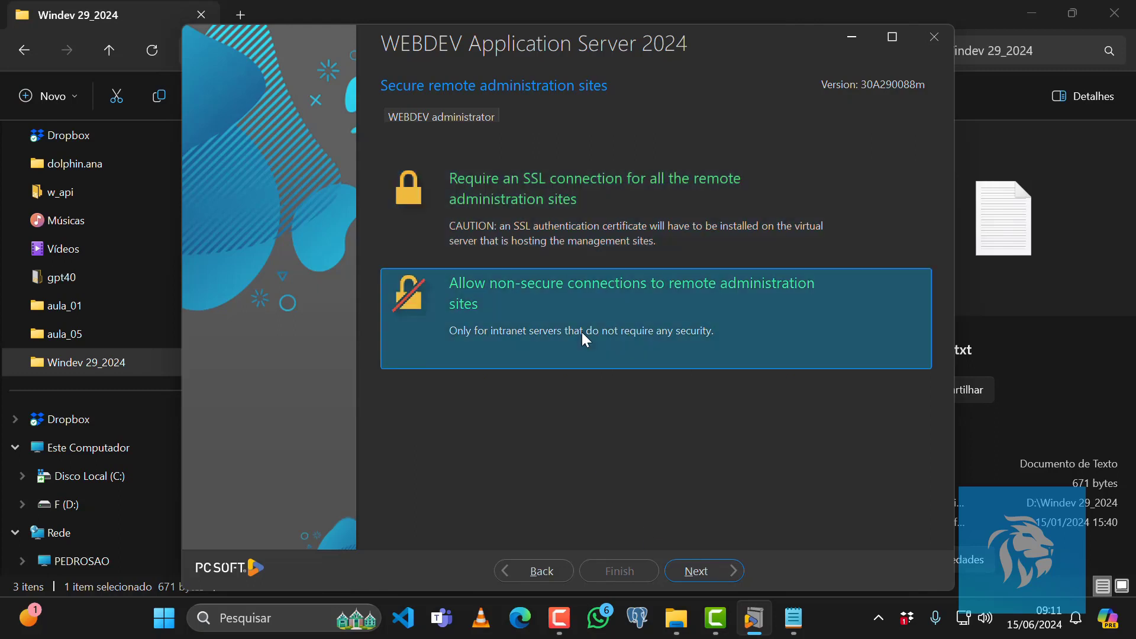
pyautogui.click(698, 569)
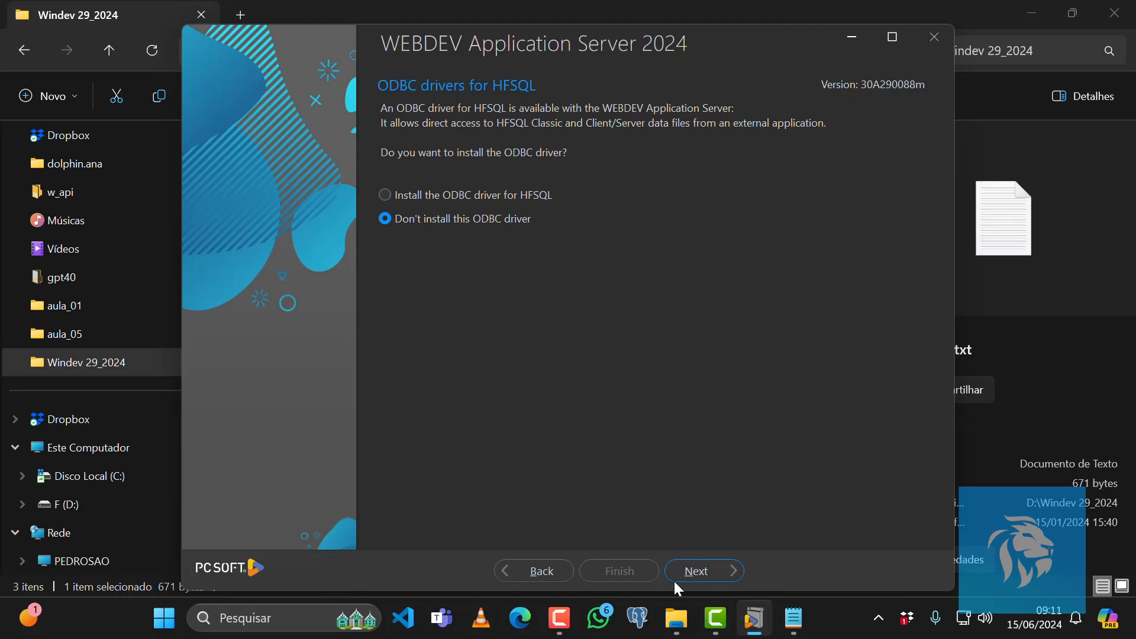
pyautogui.click(703, 575)
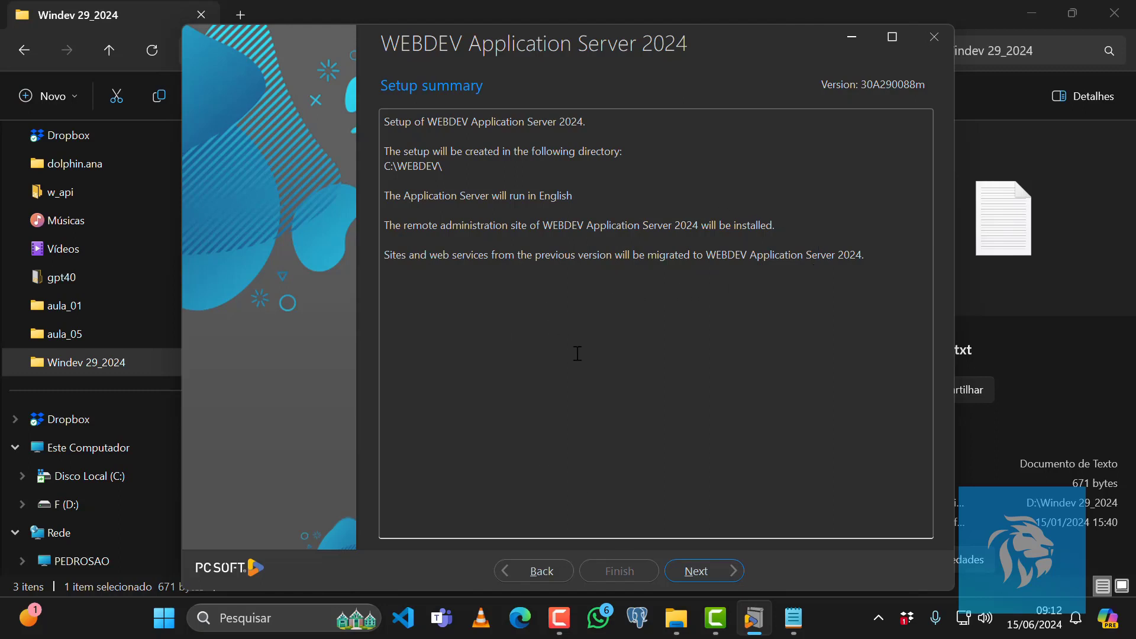
# Run the setup, then untick viewing the user guide and finish the installation.
pyautogui.click(712, 575)
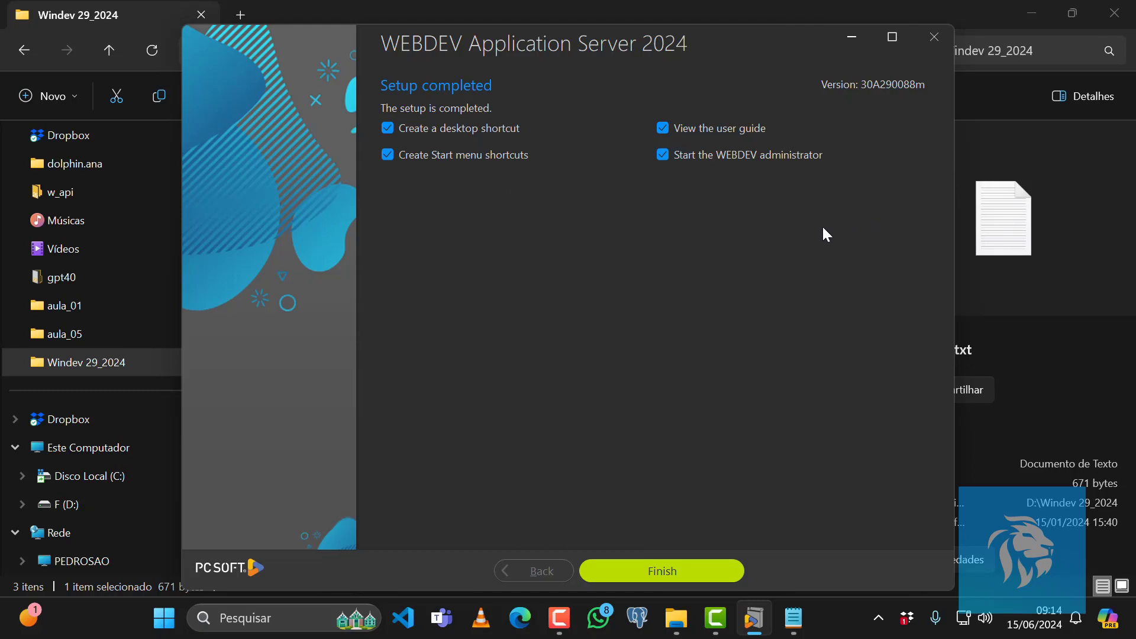
pyautogui.click(662, 127)
pyautogui.click(680, 572)
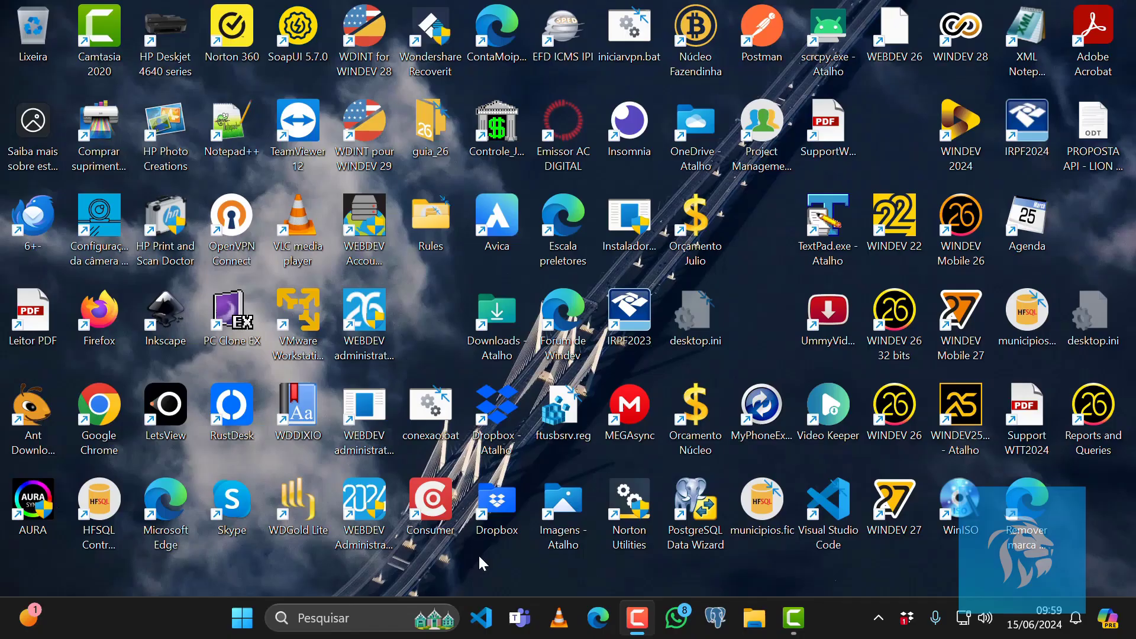
# Launch WEBDEV Administrator 2024 from the WEBDEV 2024 - Application Server folder in the Start menu's app list.
pyautogui.click(237, 623)
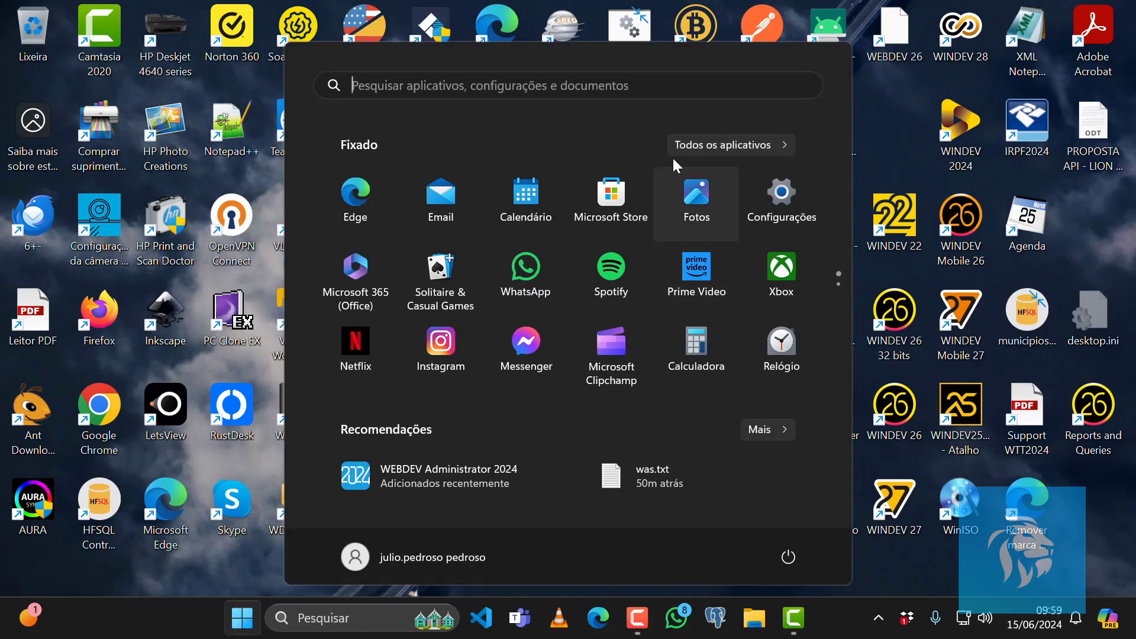
pyautogui.click(715, 142)
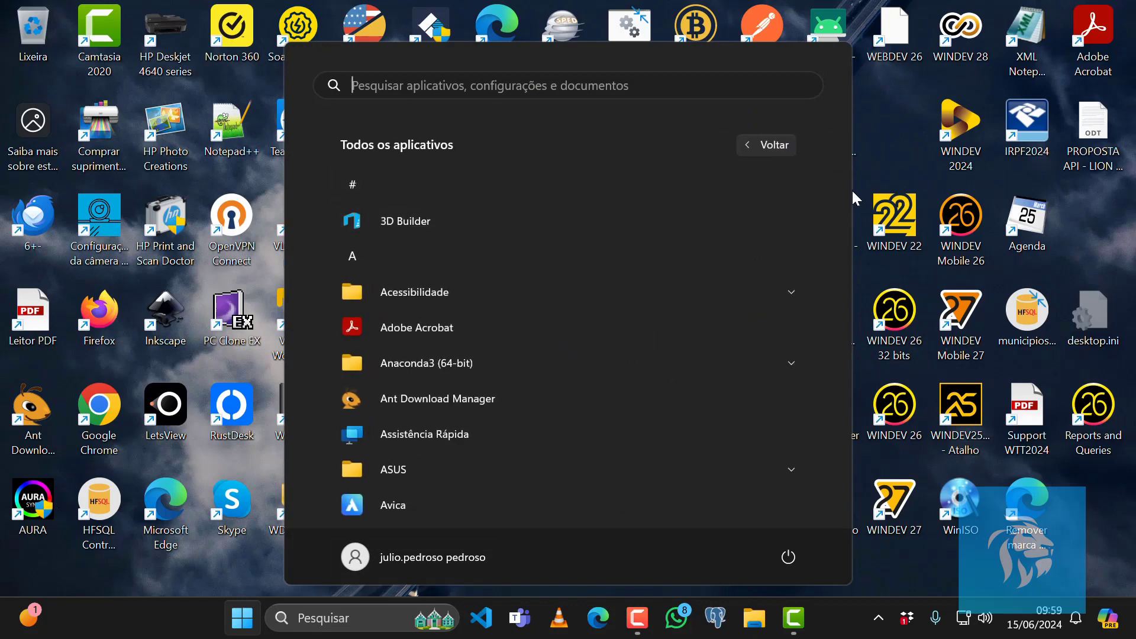
pyautogui.moveTo(846, 190); pyautogui.dragTo(846, 467)
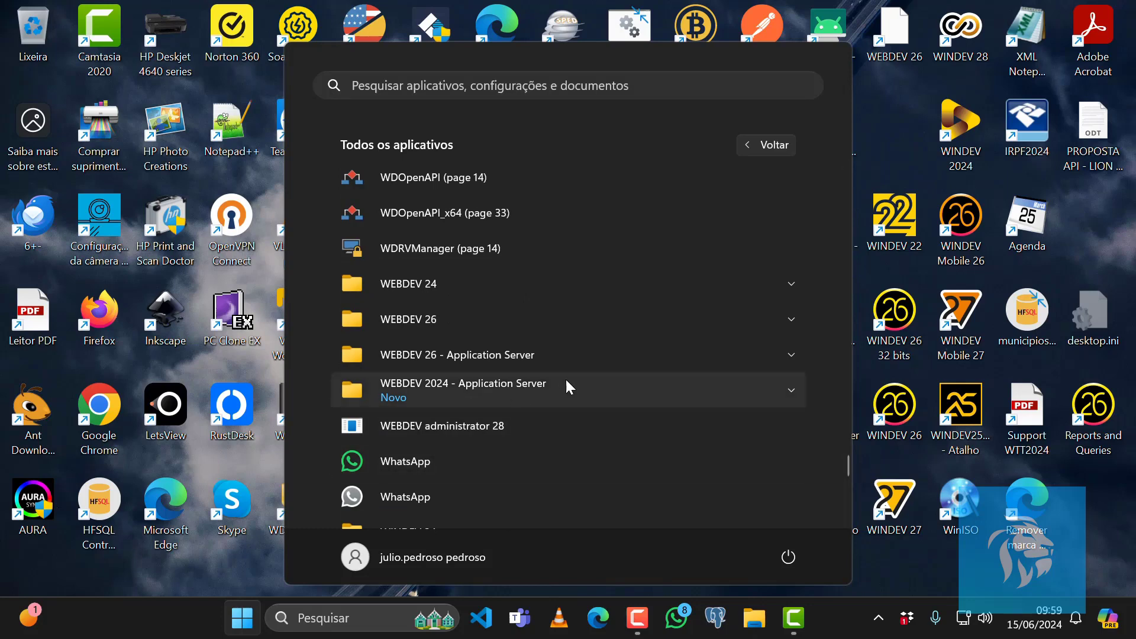
pyautogui.click(790, 393)
pyautogui.scroll(-2, 704, 412)
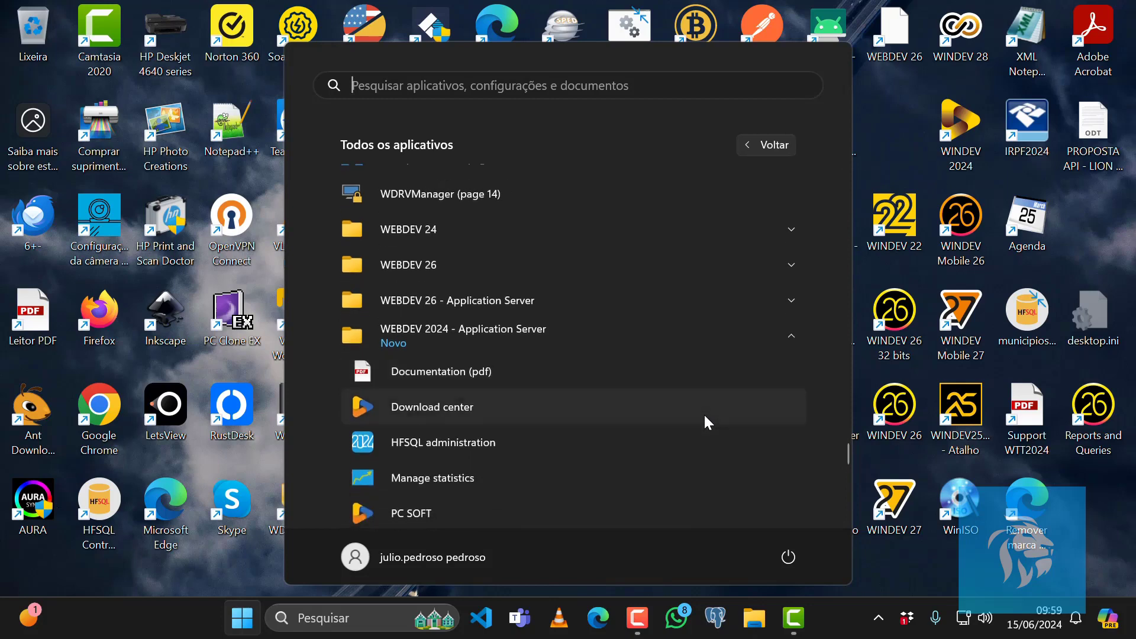
pyautogui.scroll(-2, 704, 421)
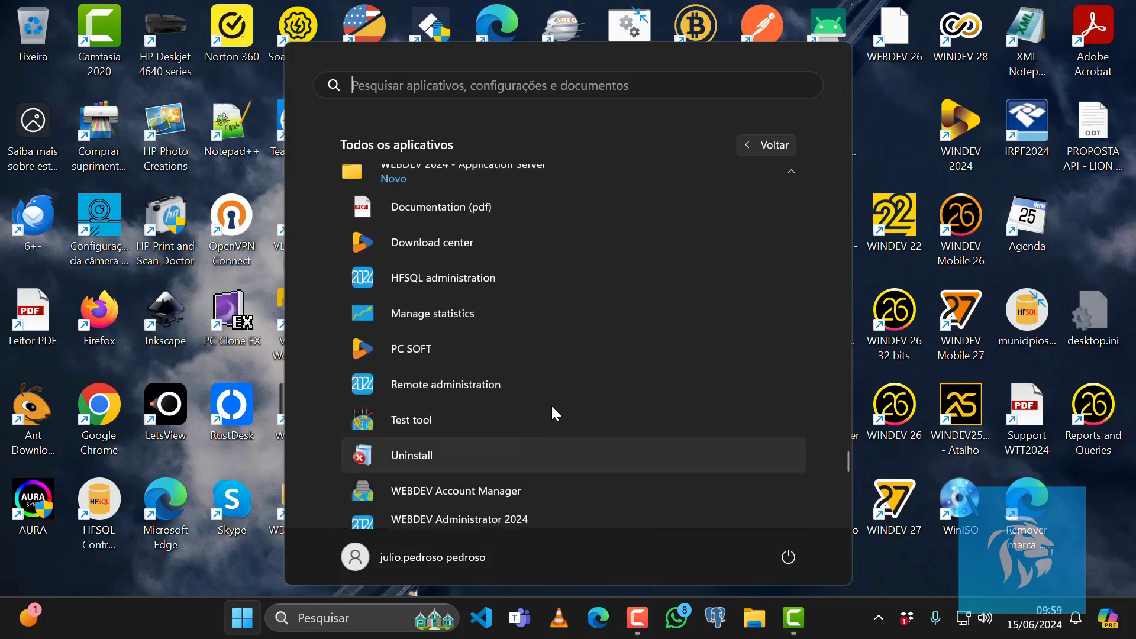
pyautogui.scroll(-1, 555, 404)
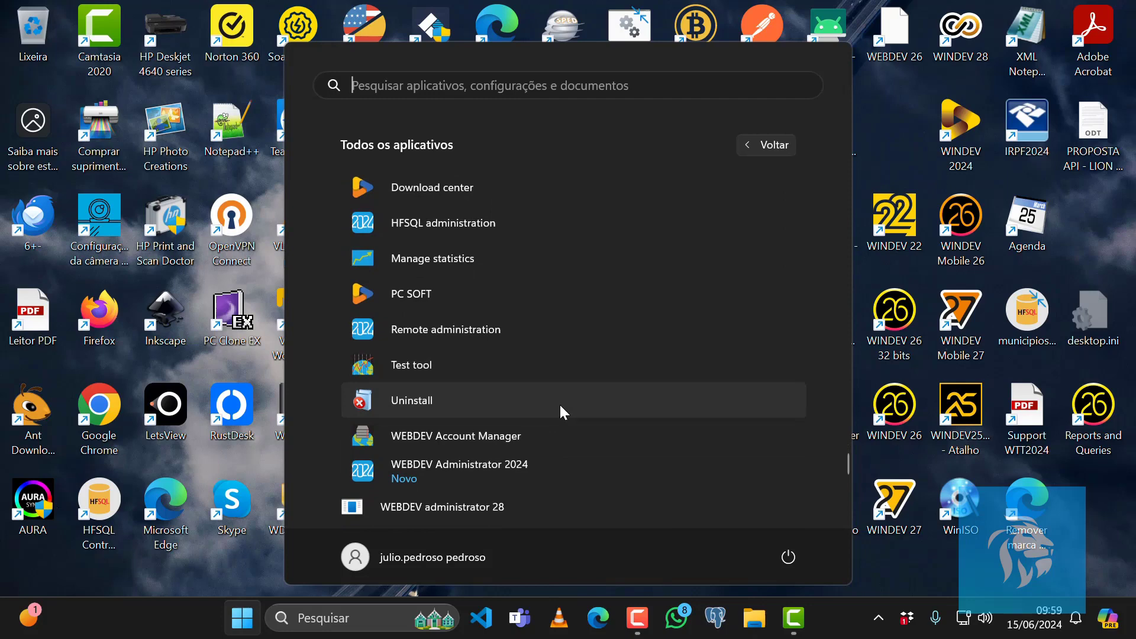
pyautogui.click(446, 464)
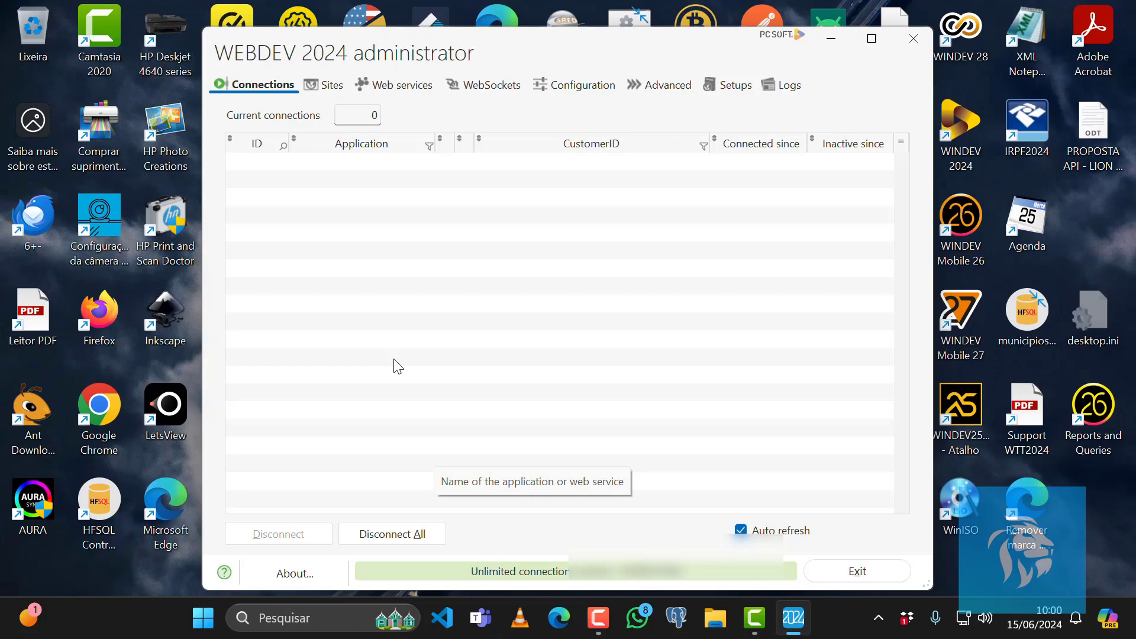
# Review the administrator's Sites, Web services, WebSockets, Configuration and Advanced pages.
pyautogui.click(330, 86)
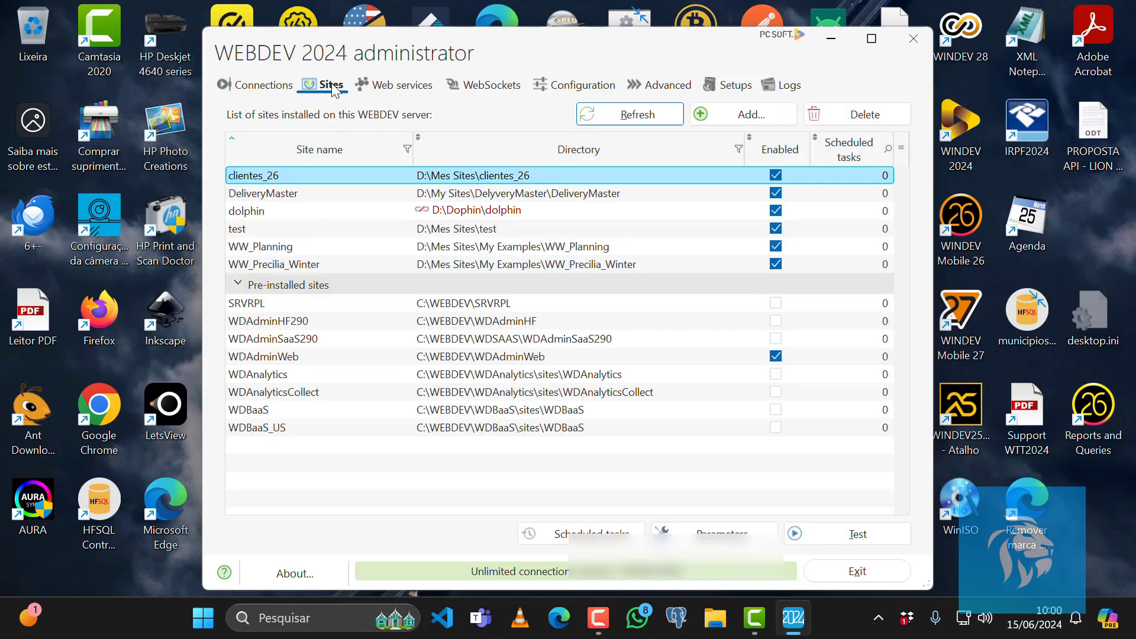
pyautogui.click(394, 91)
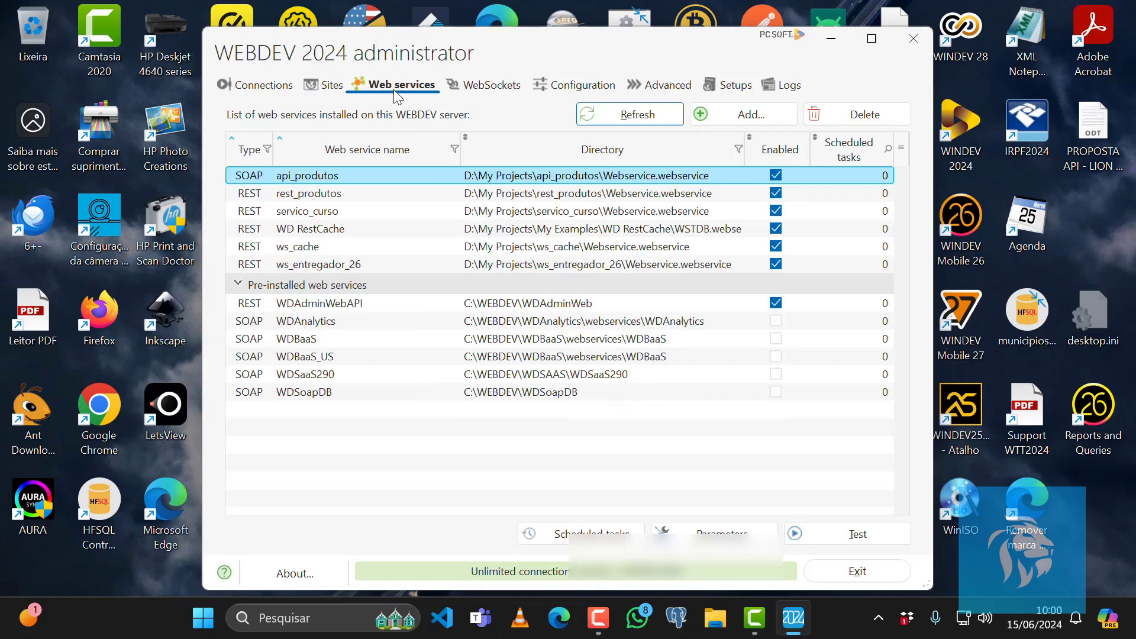
pyautogui.click(502, 89)
pyautogui.click(569, 89)
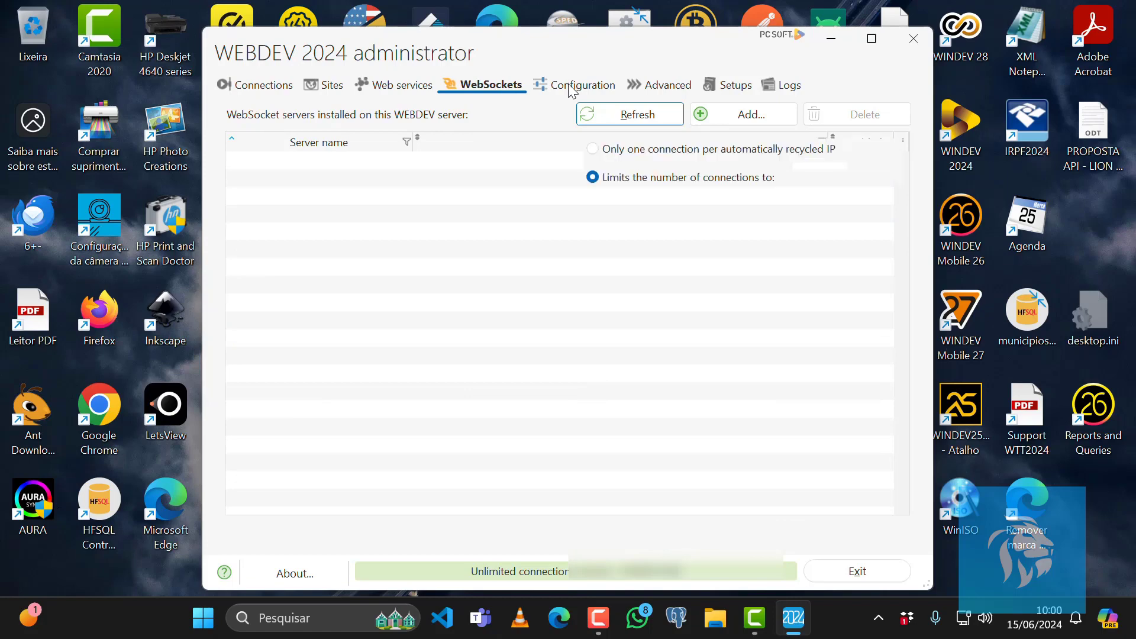
pyautogui.click(664, 89)
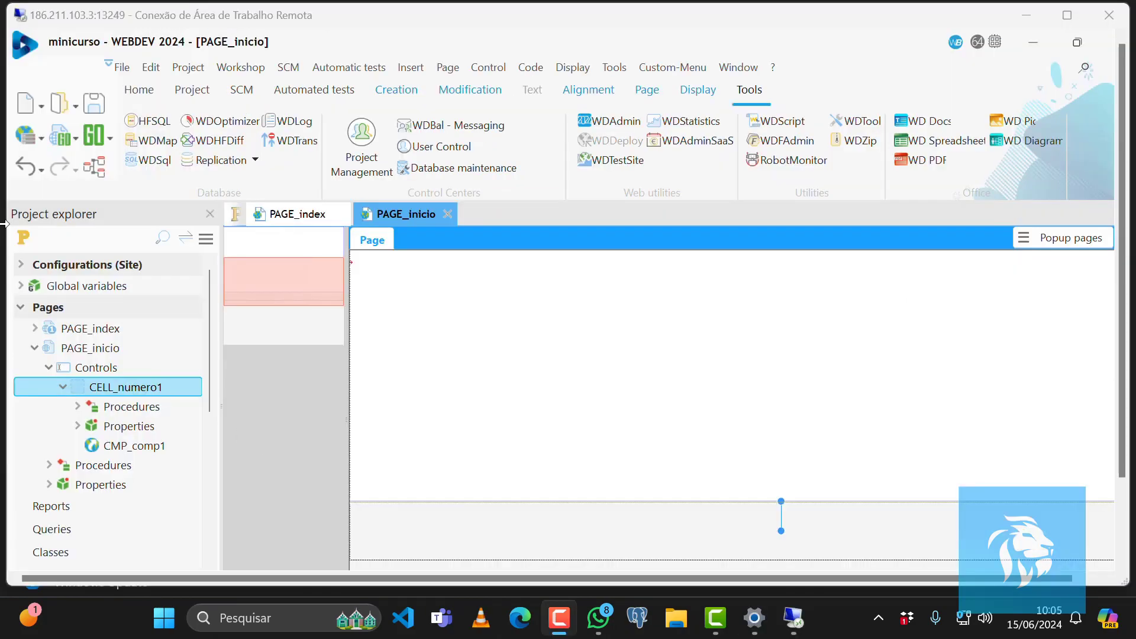
# Generate the project library and setup, keeping the listed elements, English language, version information and no project backup.
pyautogui.click(26, 136)
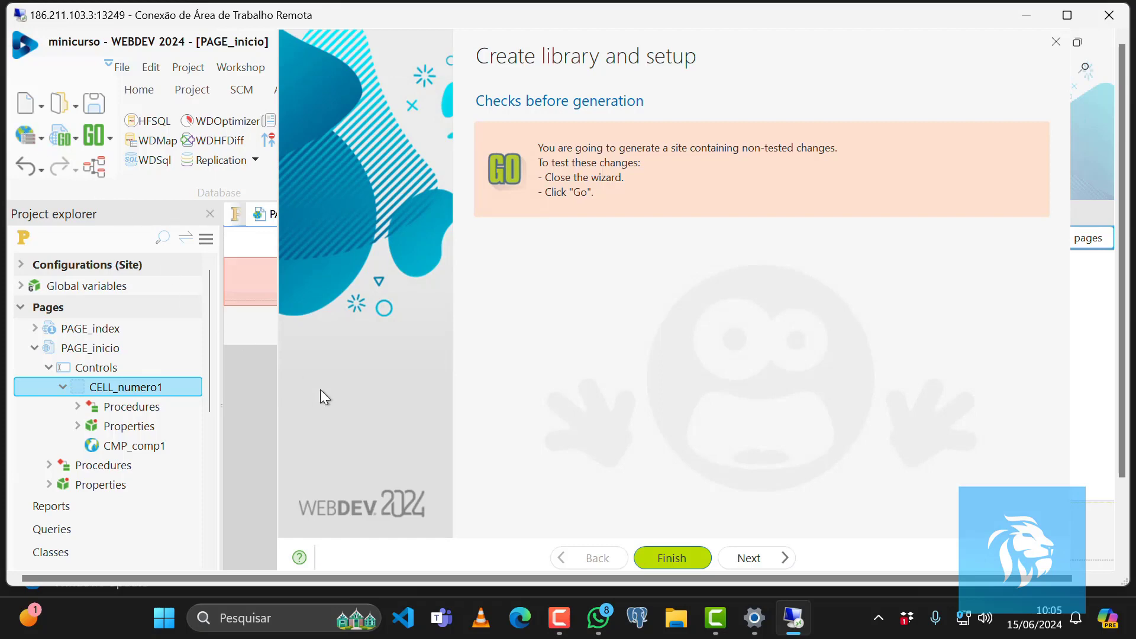
pyautogui.click(750, 560)
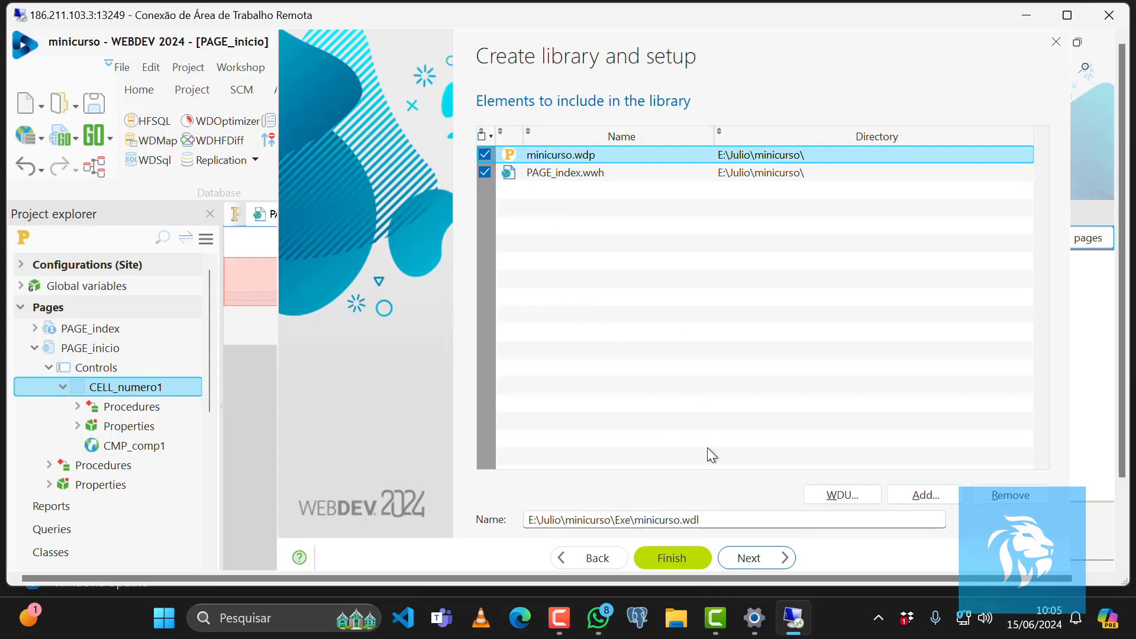
pyautogui.click(756, 561)
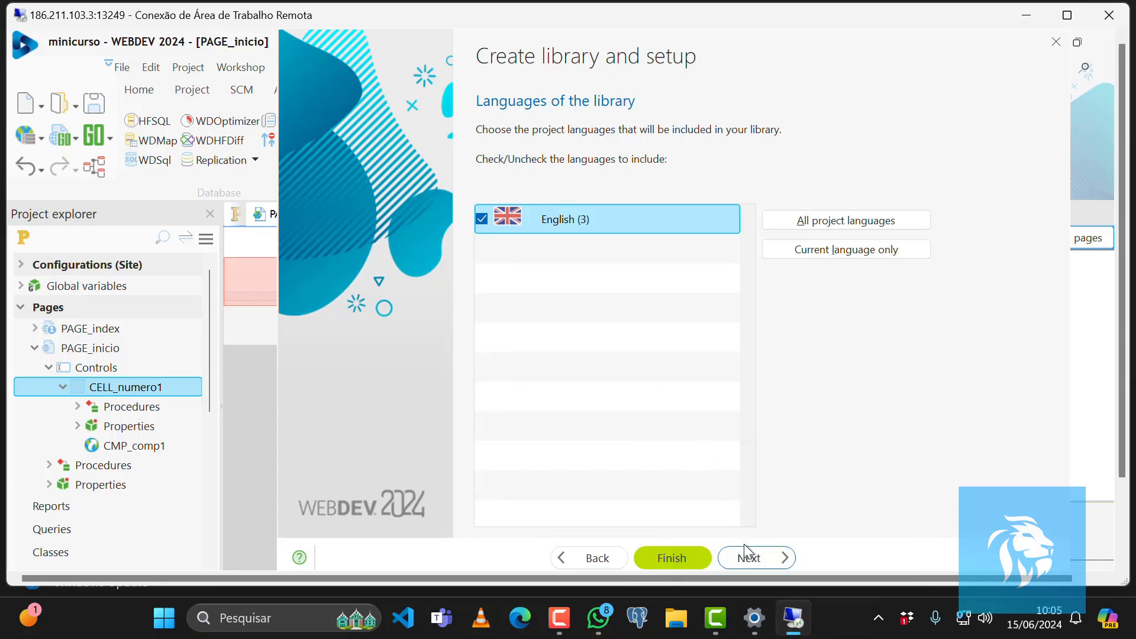
pyautogui.click(746, 558)
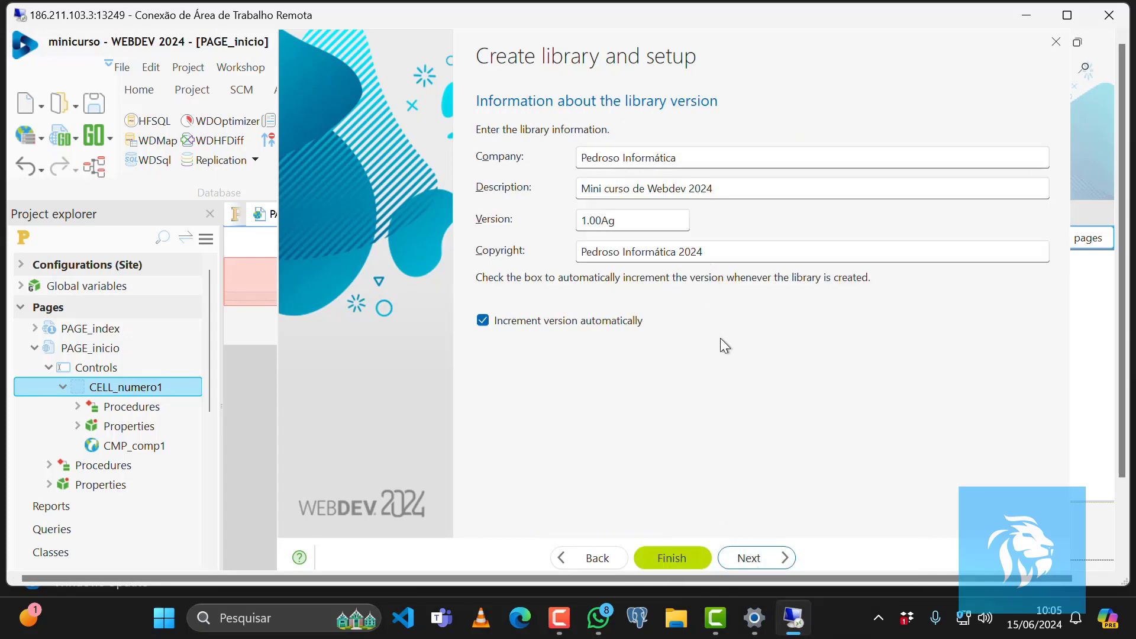
pyautogui.click(750, 558)
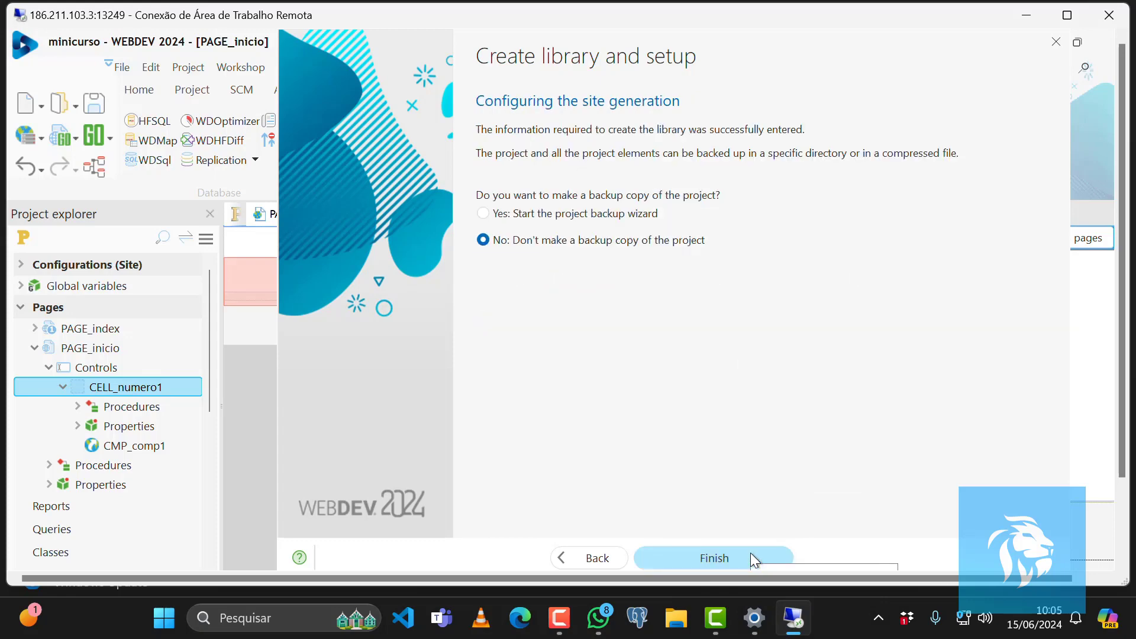
pyautogui.click(711, 558)
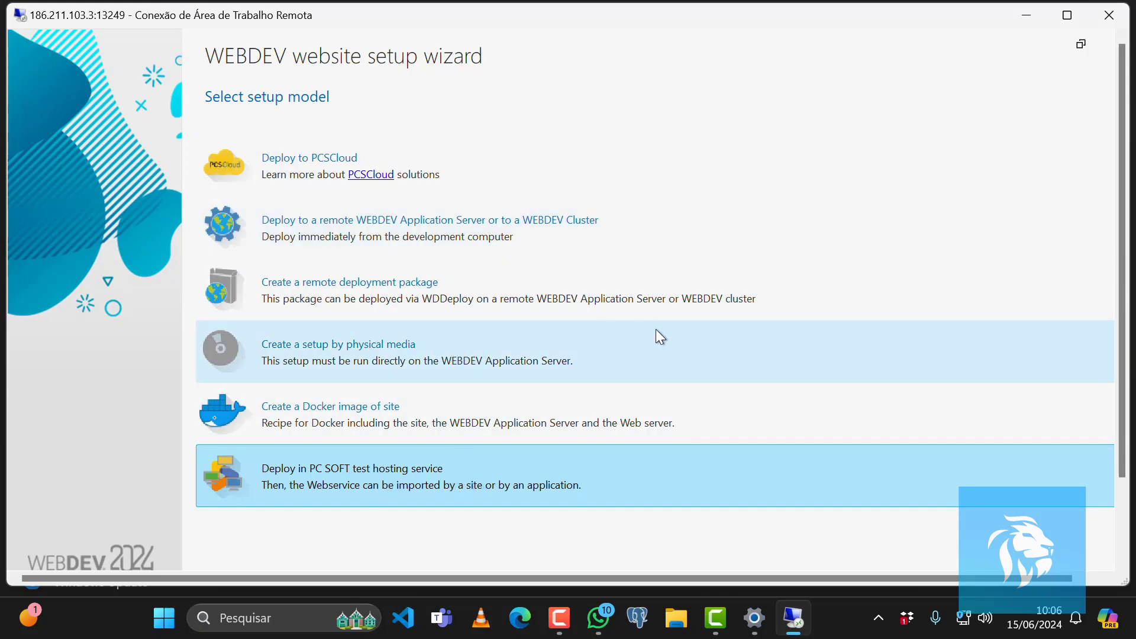
# Choose to create a remote deployment package as the setup model.
pyautogui.click(382, 356)
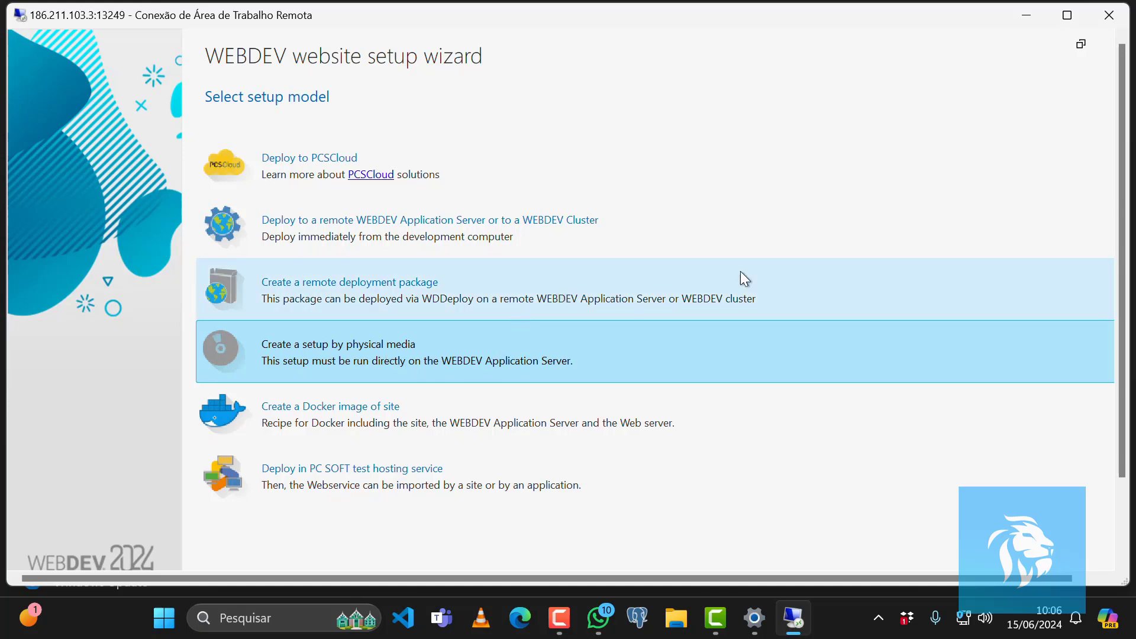
pyautogui.click(388, 303)
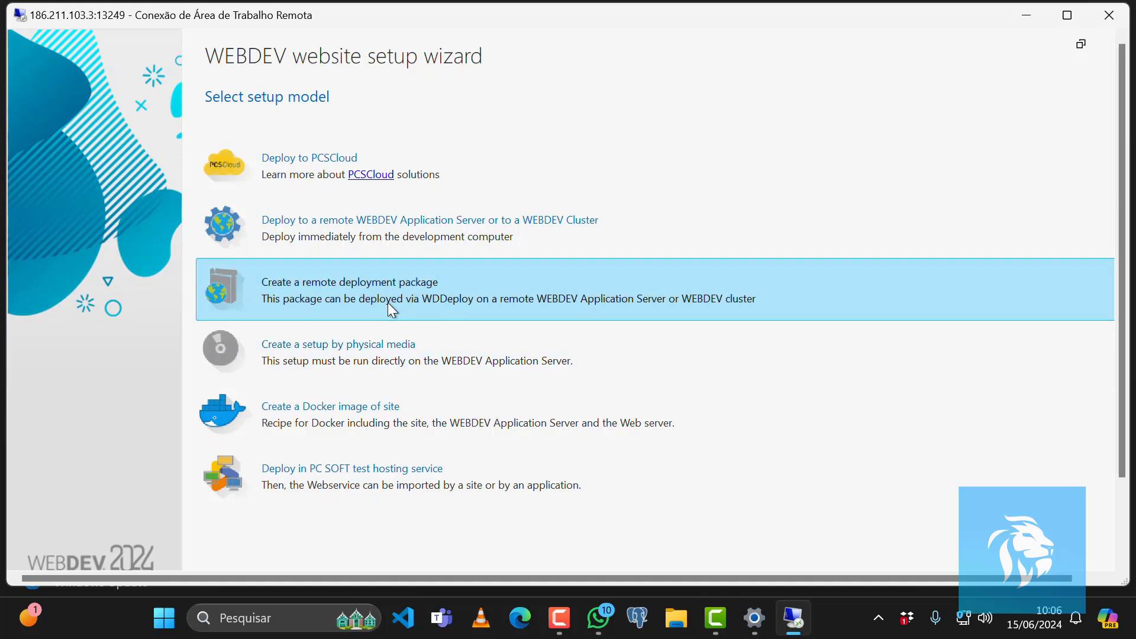
pyautogui.click(383, 350)
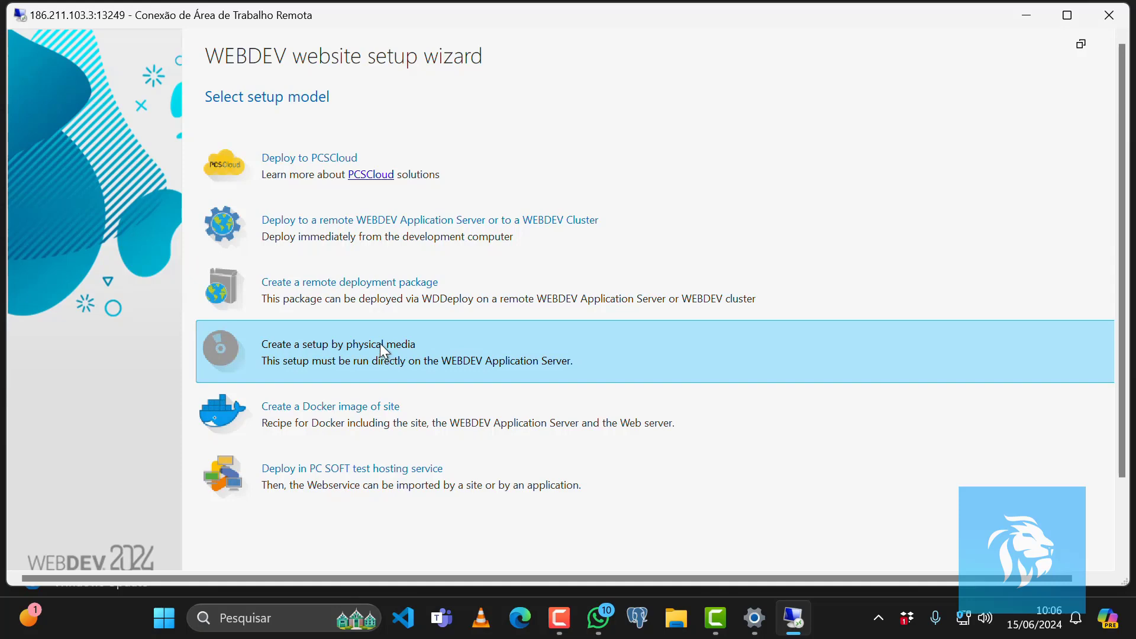
pyautogui.click(378, 285)
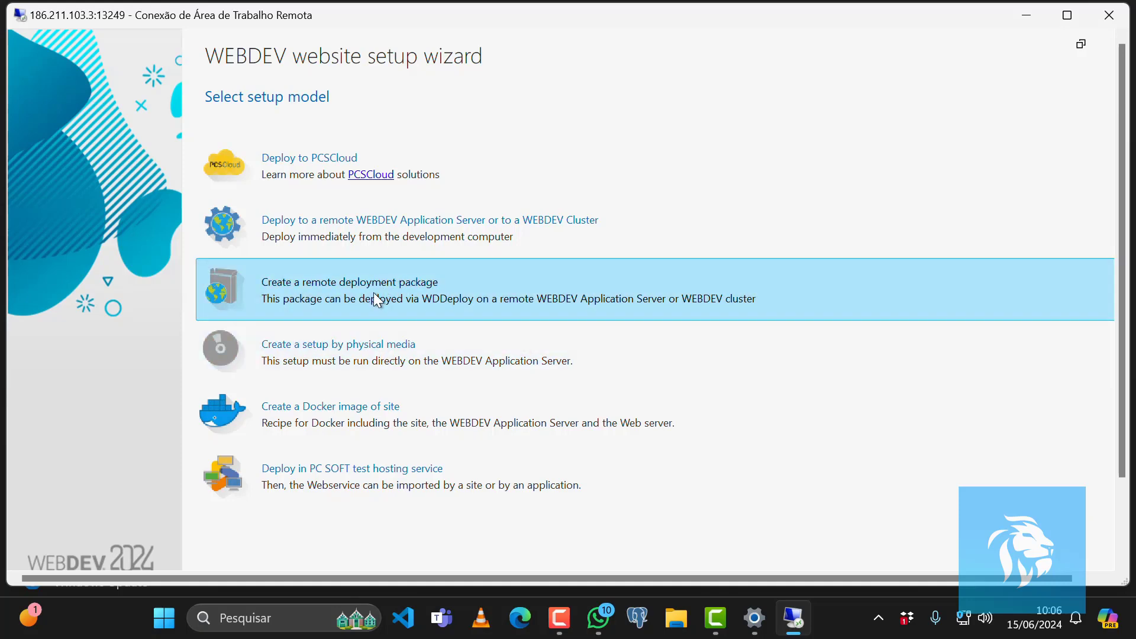
pyautogui.doubleClick(373, 292)
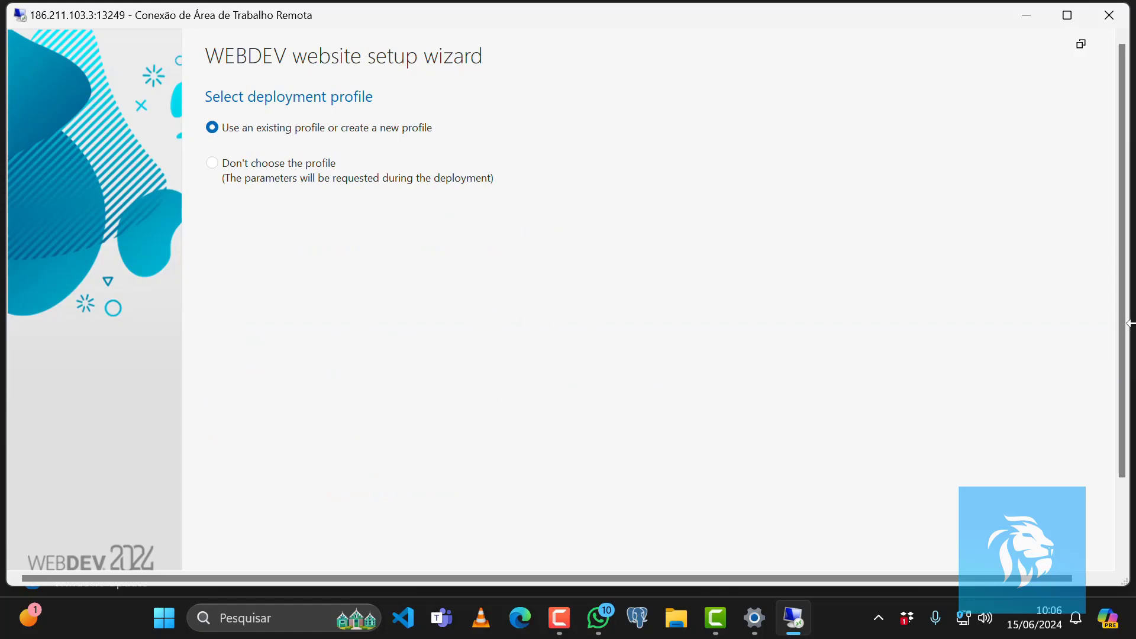
# Keep the existing site minicurso deployment profile and deploy by disconnecting users.
pyautogui.scroll(-3, 1126, 398)
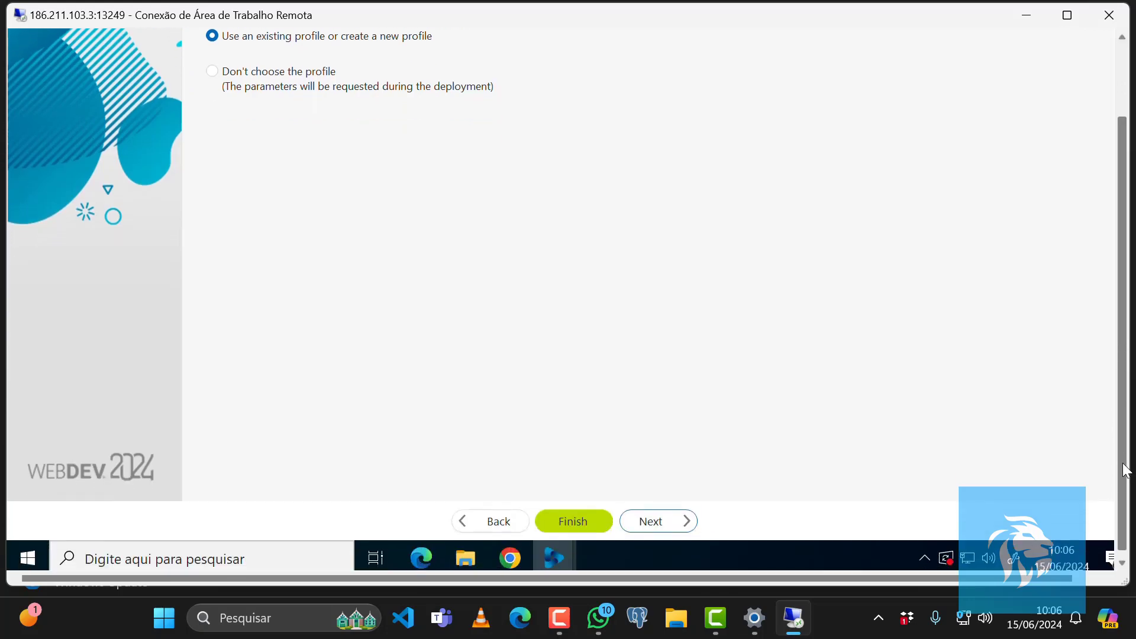
pyautogui.click(654, 520)
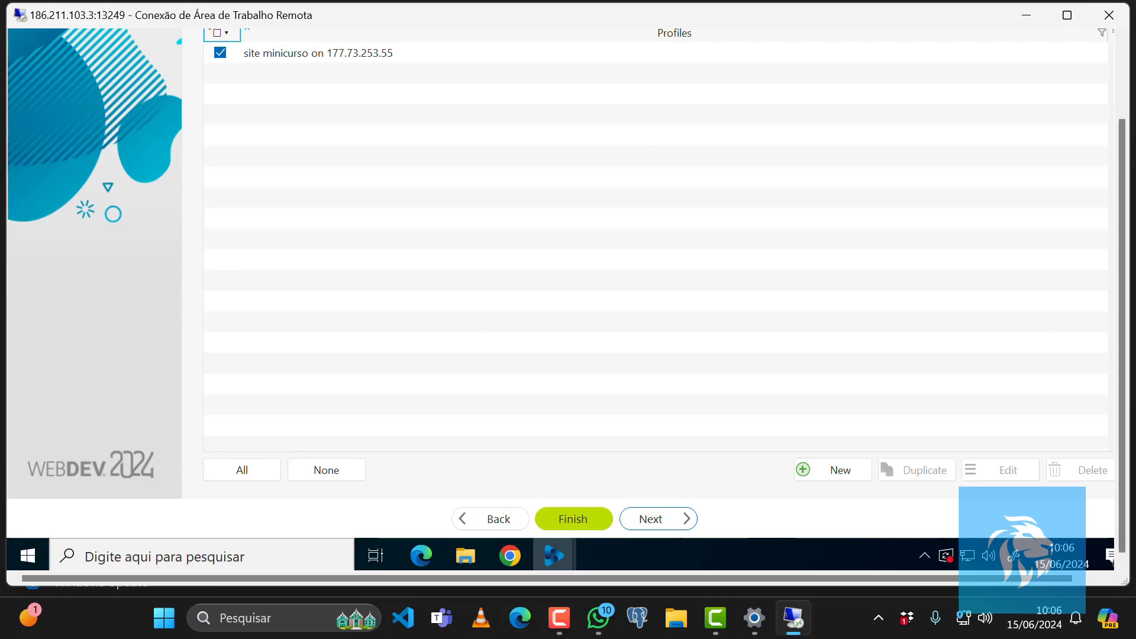
pyautogui.click(658, 519)
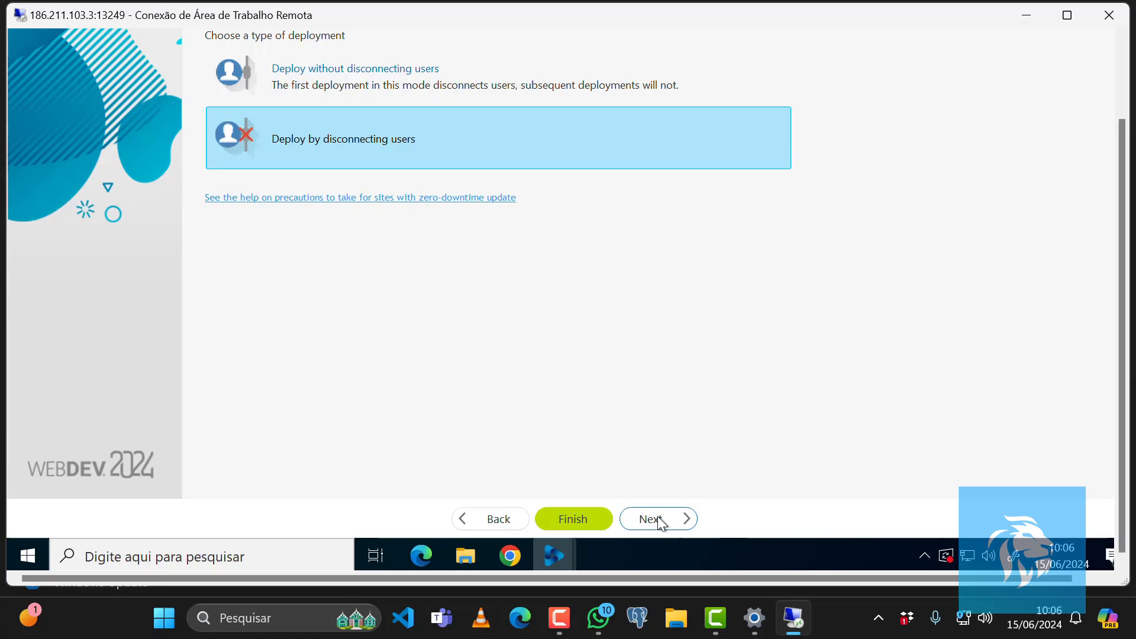
pyautogui.click(658, 517)
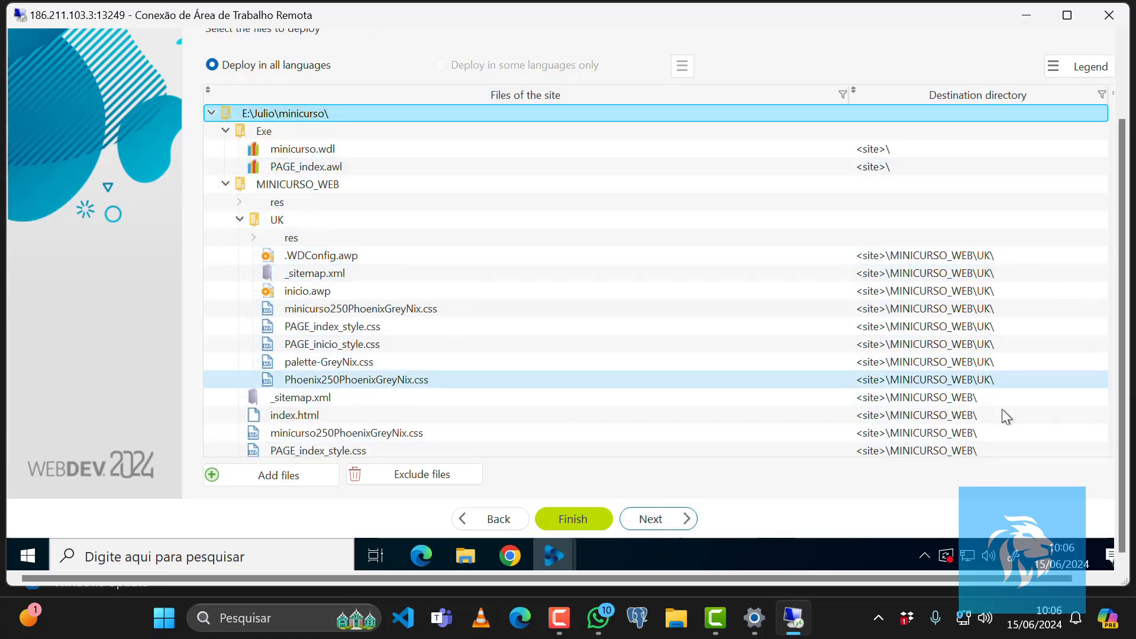
# Accept the default files, site parameters, security and statistics settings to create the setup.
pyautogui.click(646, 518)
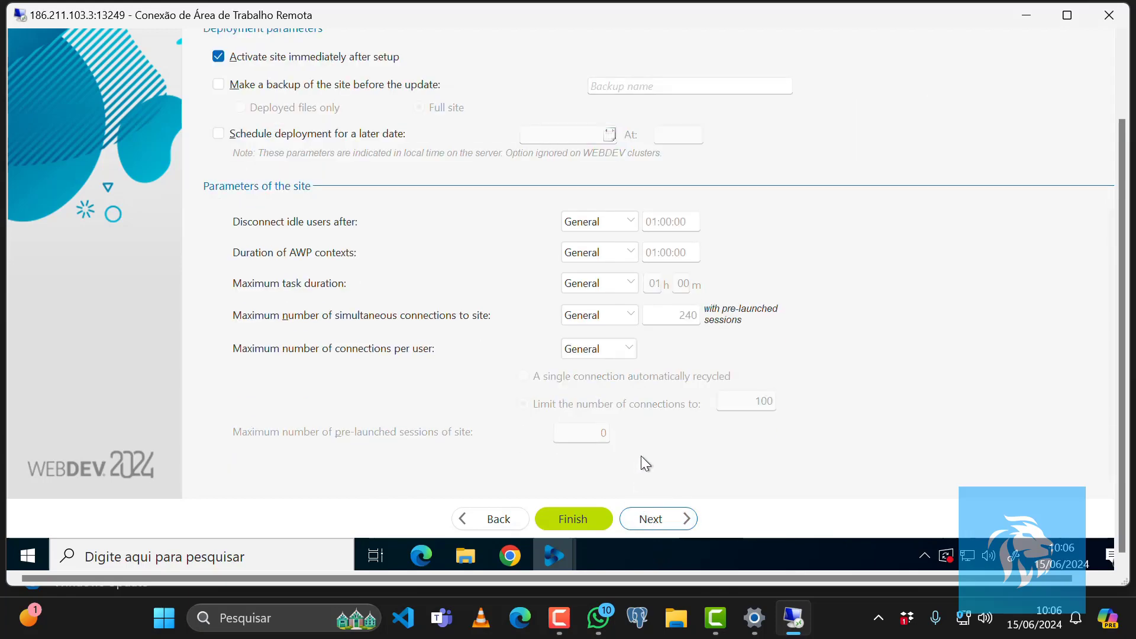
pyautogui.click(657, 523)
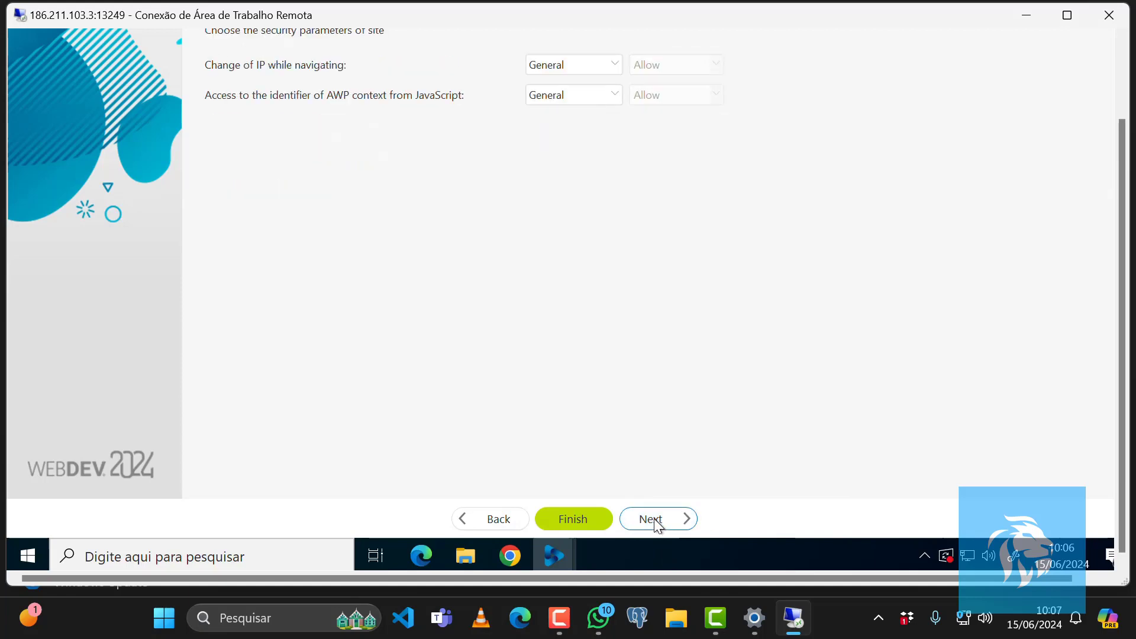
pyautogui.click(653, 518)
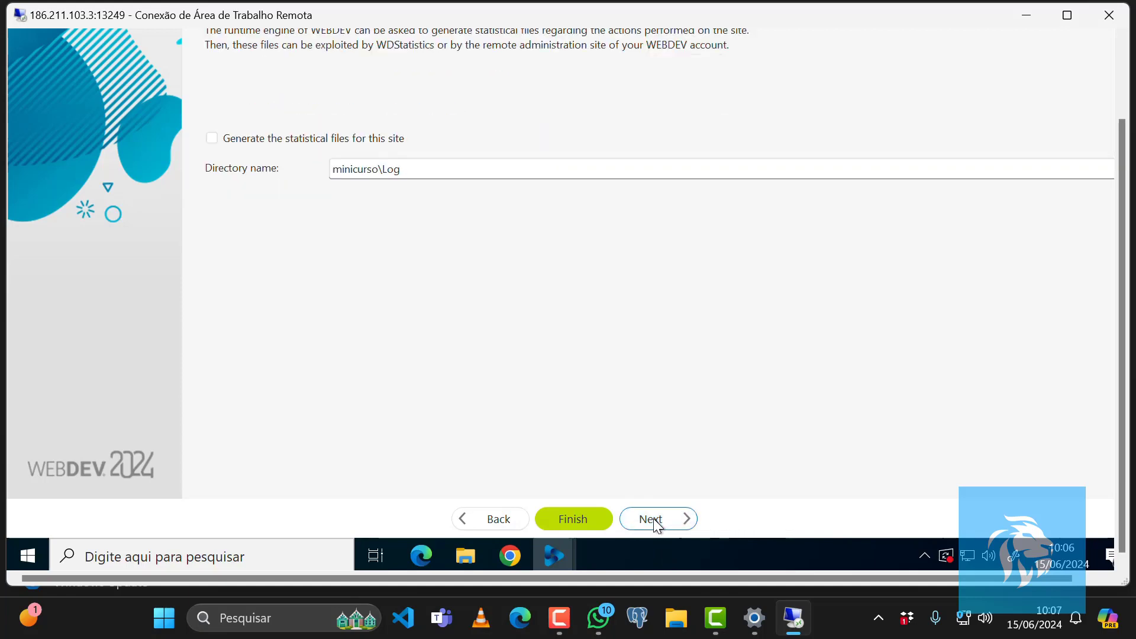
pyautogui.click(653, 518)
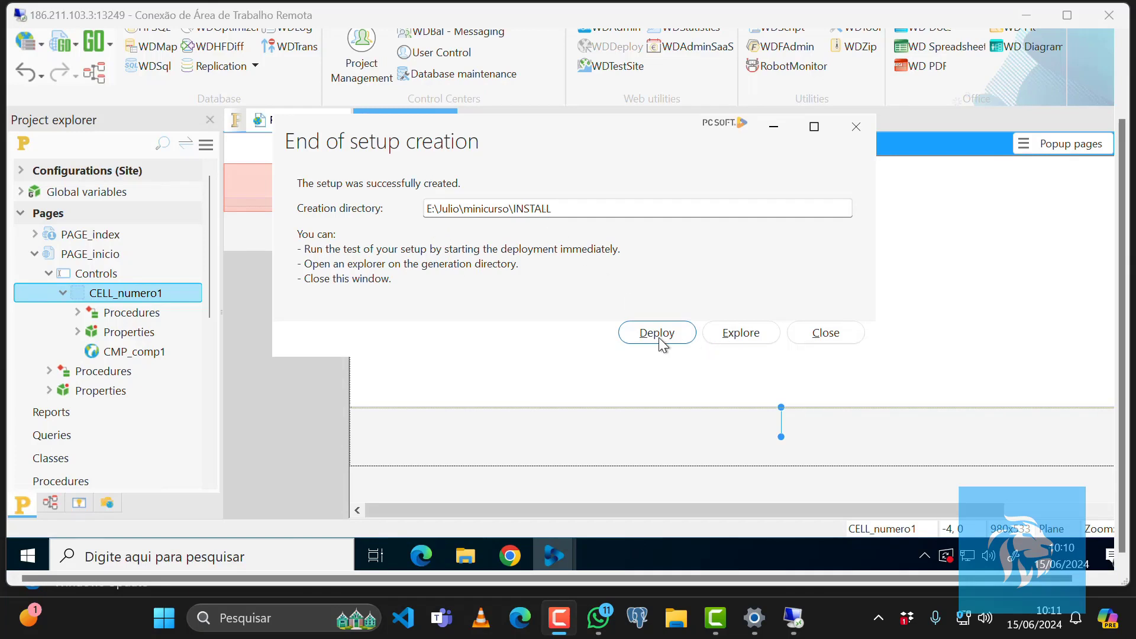
# Open the setup's INSTALL folder and browse the minicurso project folder.
pyautogui.click(740, 332)
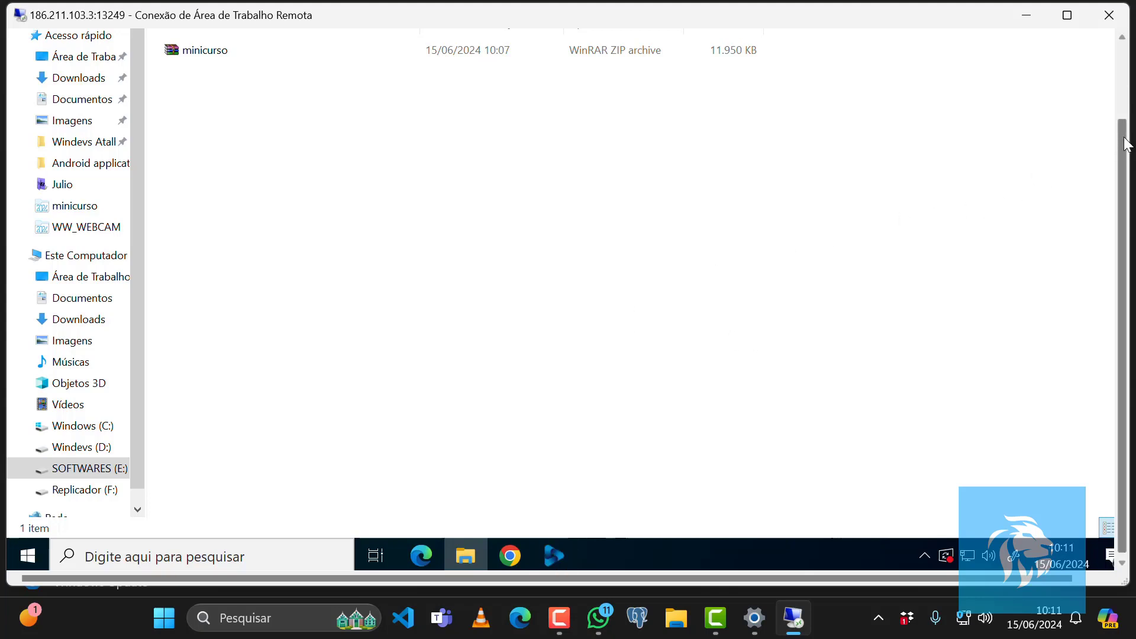
pyautogui.moveTo(1124, 138); pyautogui.dragTo(1062, 63)
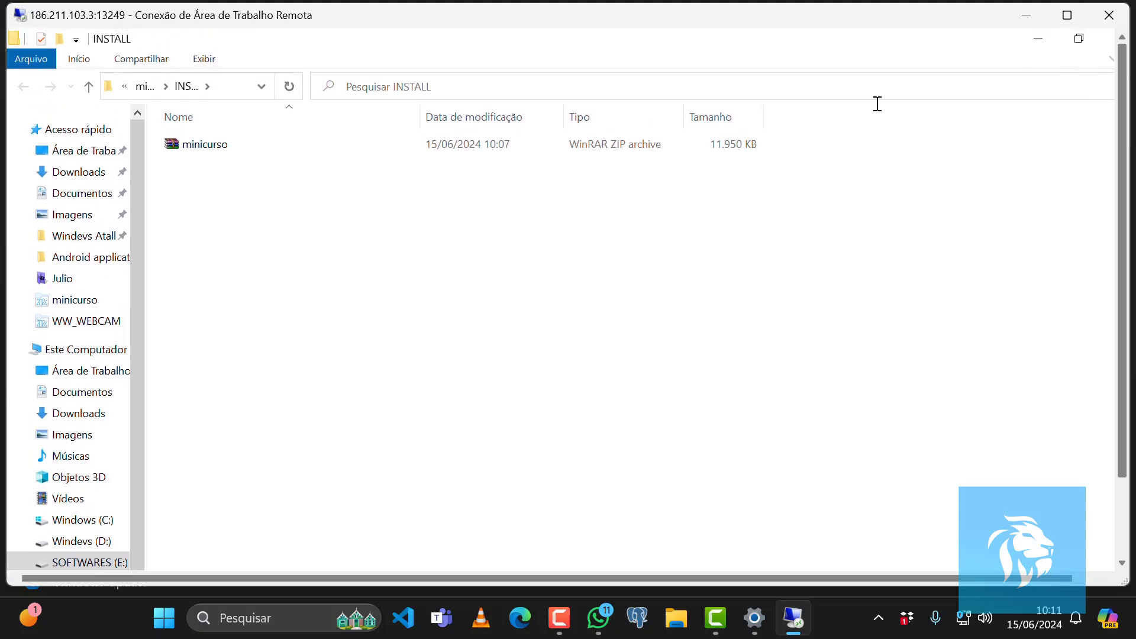
pyautogui.click(89, 89)
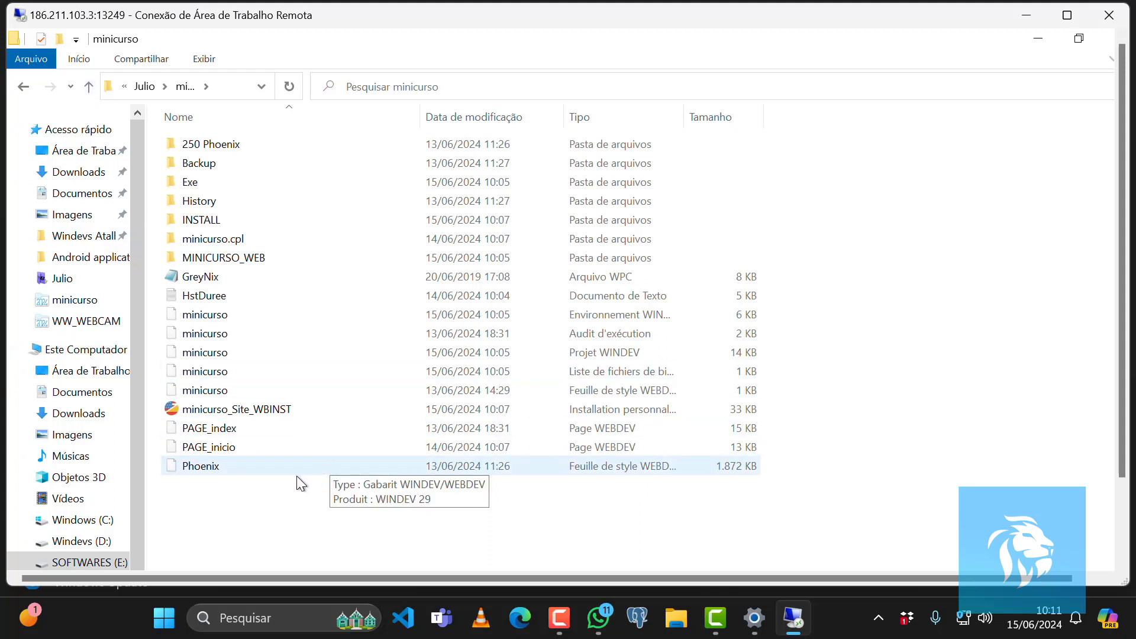
pyautogui.doubleClick(211, 219)
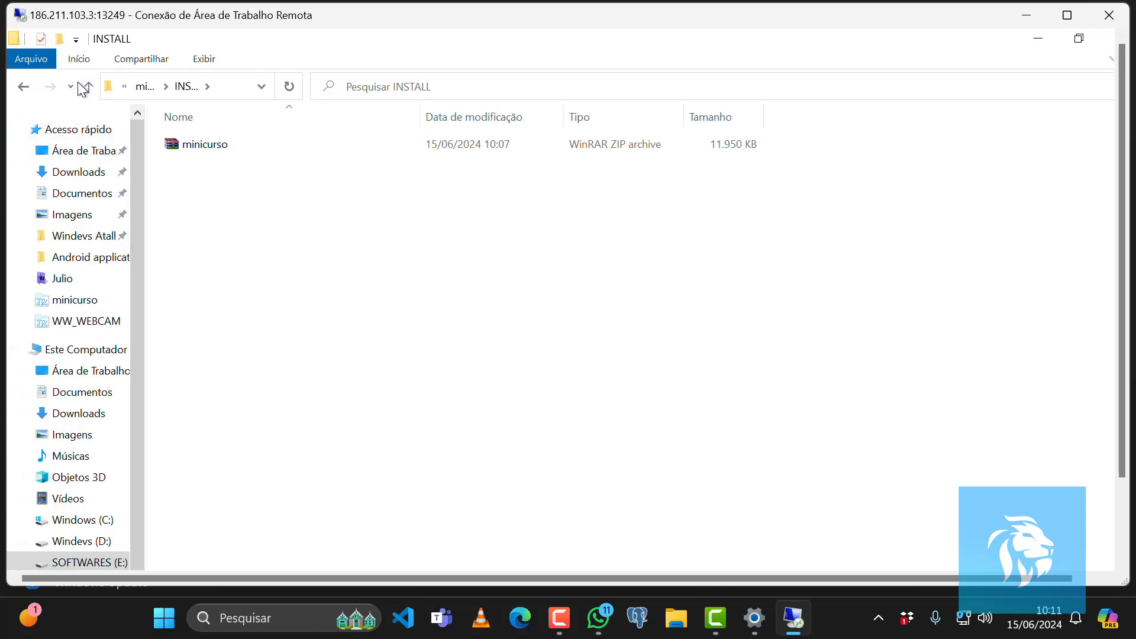
pyautogui.moveTo(805, 621)
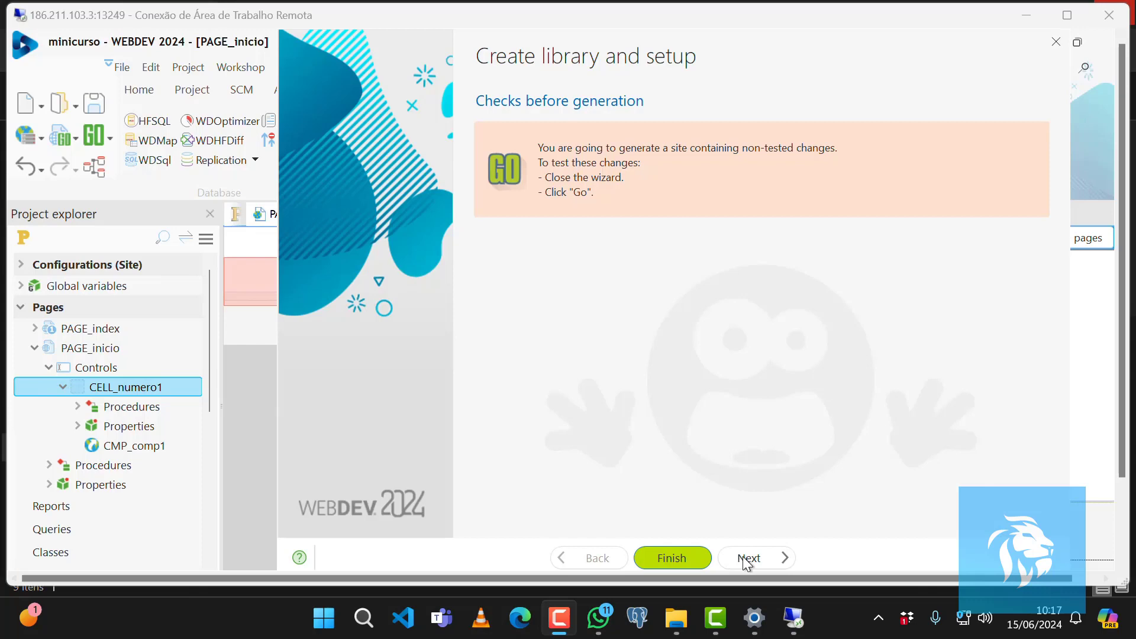
# Regenerate the setup and choose to create a setup by physical media.
pyautogui.click(686, 558)
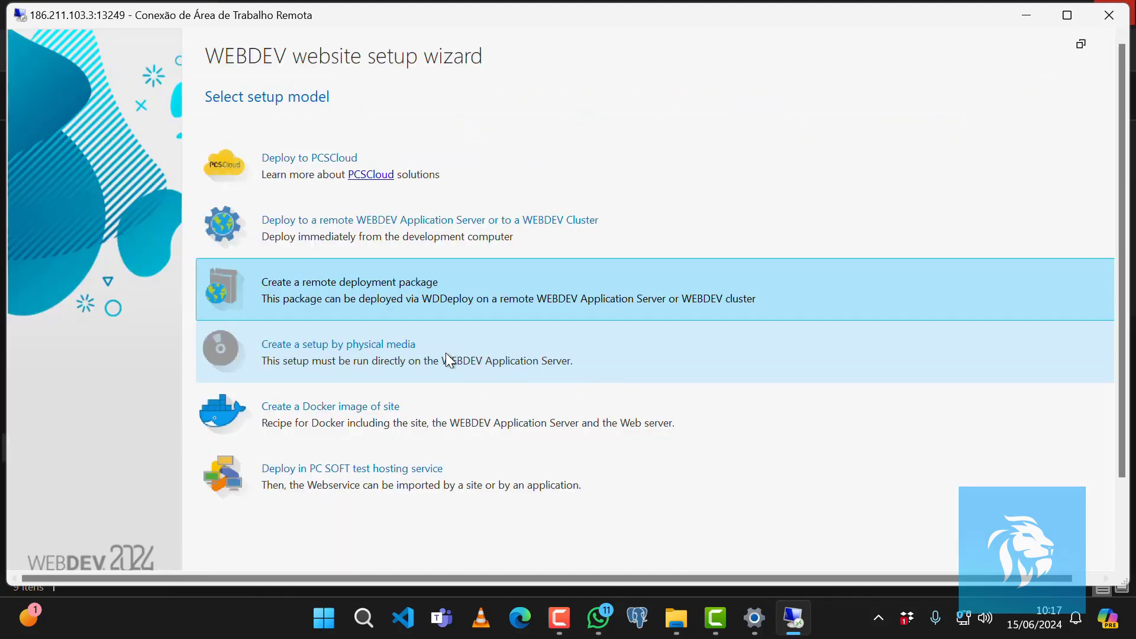
pyautogui.click(426, 353)
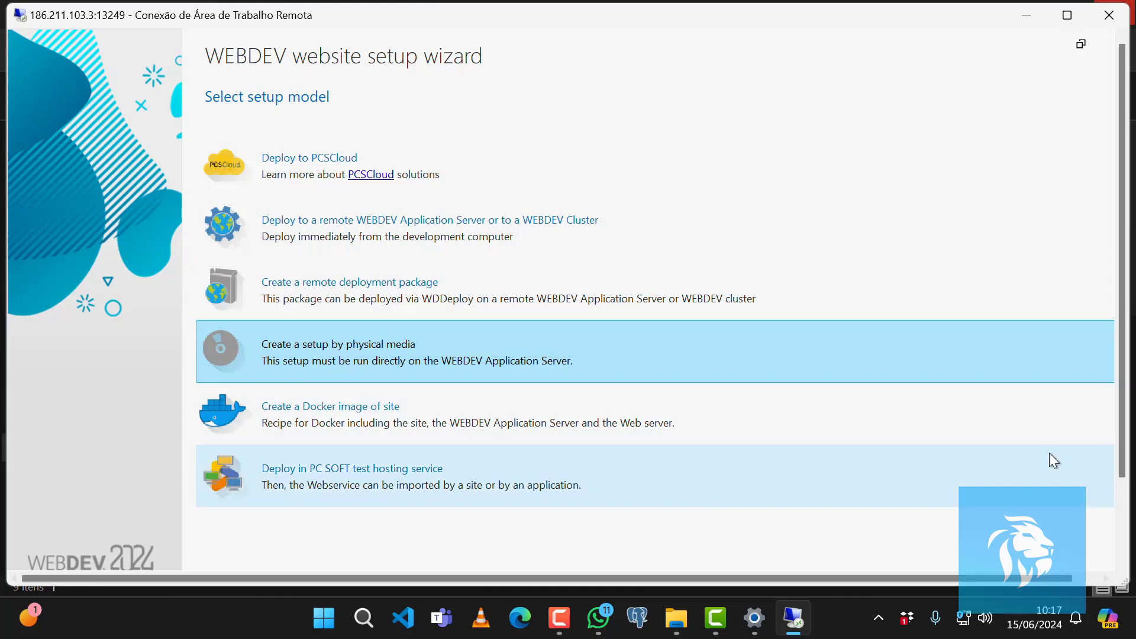
pyautogui.scroll(-2, 1127, 471)
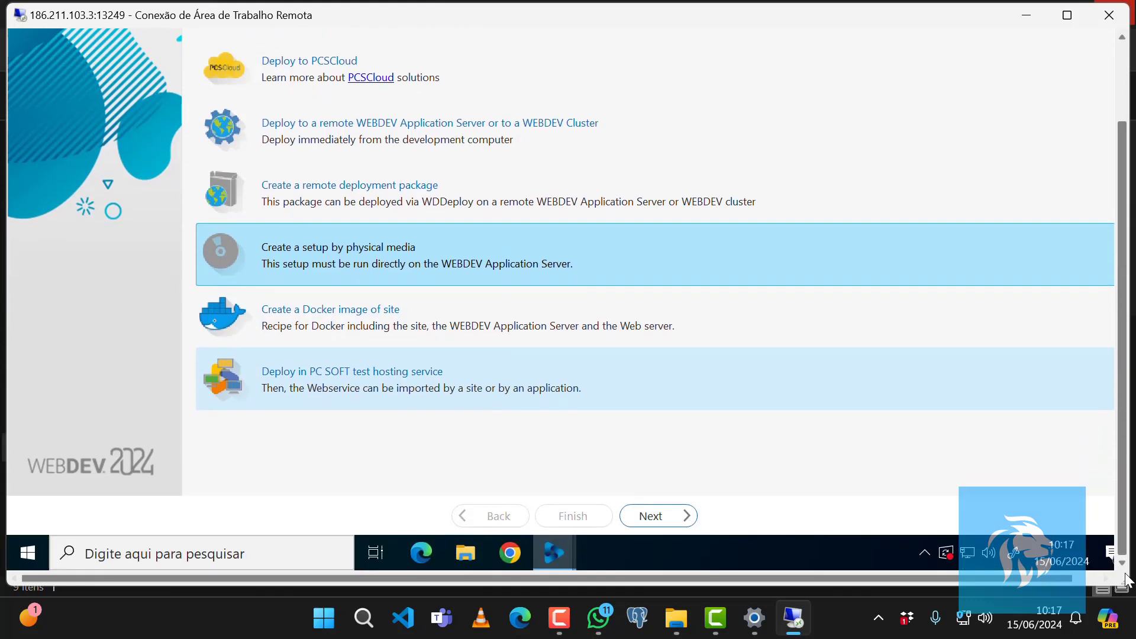
pyautogui.click(672, 518)
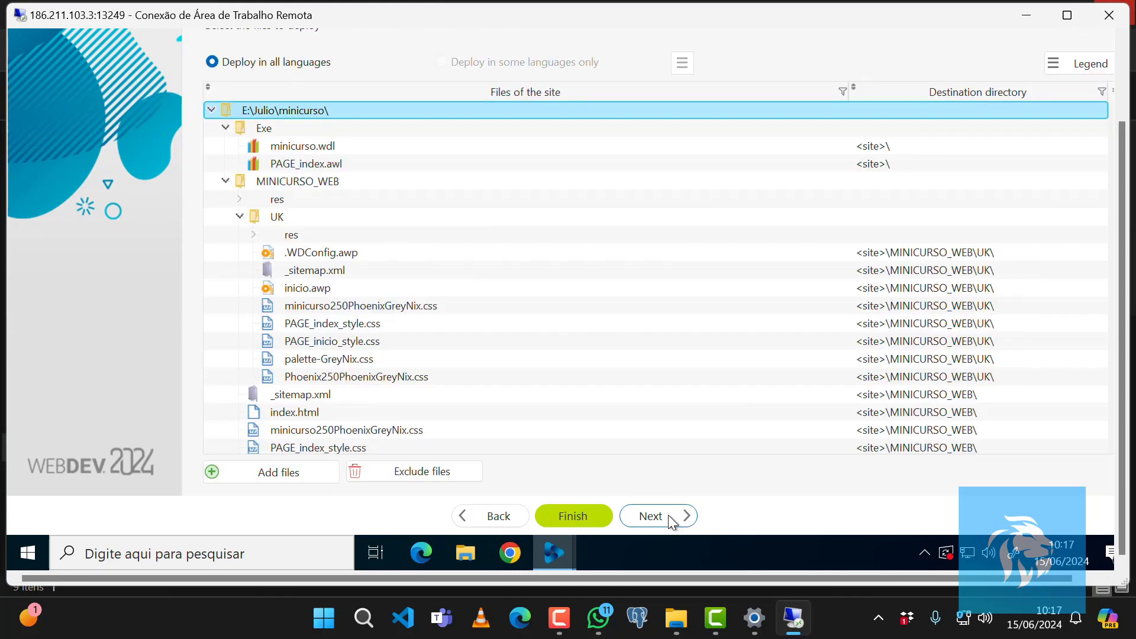
# Step through the physical-media setup pages, accepting the default files, site parameters, security and statistics settings.
pyautogui.click(661, 518)
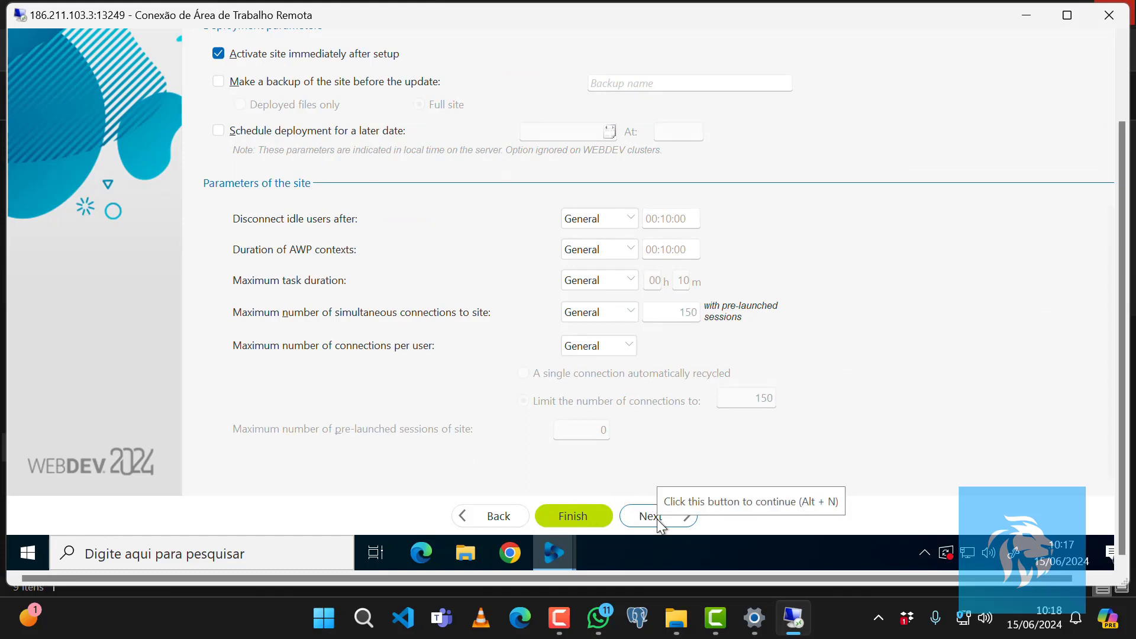
pyautogui.click(650, 514)
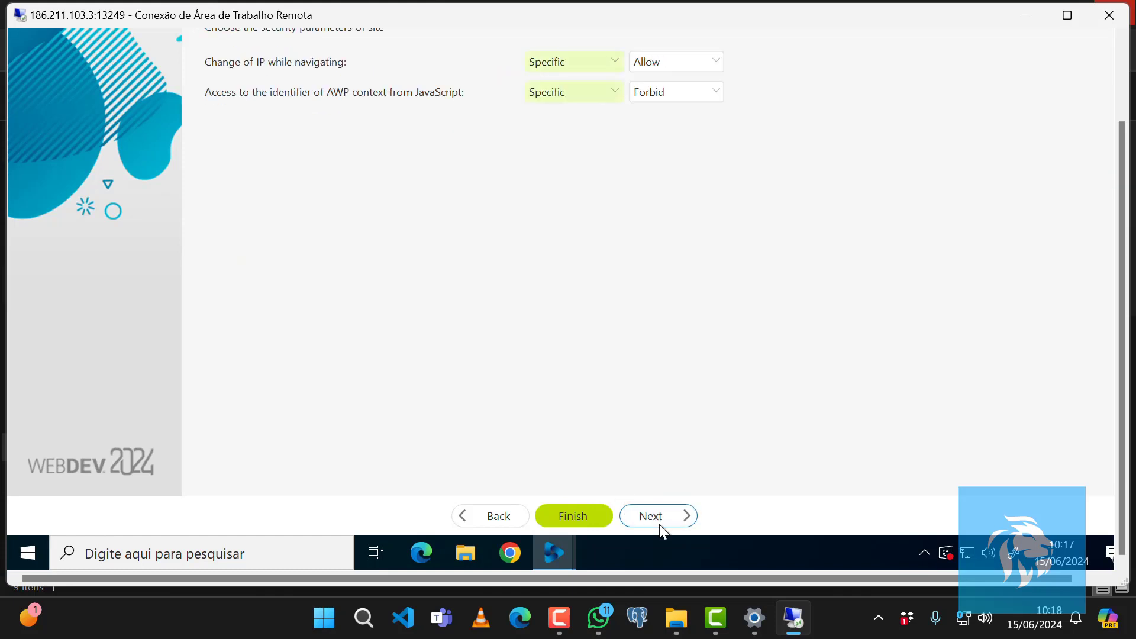
pyautogui.click(660, 524)
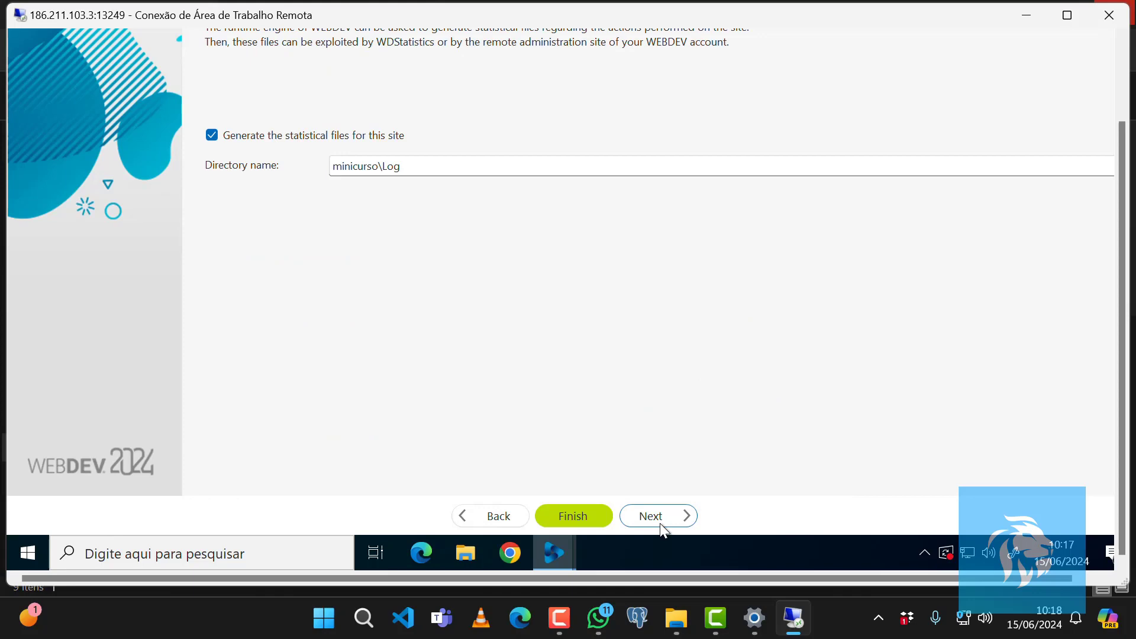
pyautogui.click(660, 516)
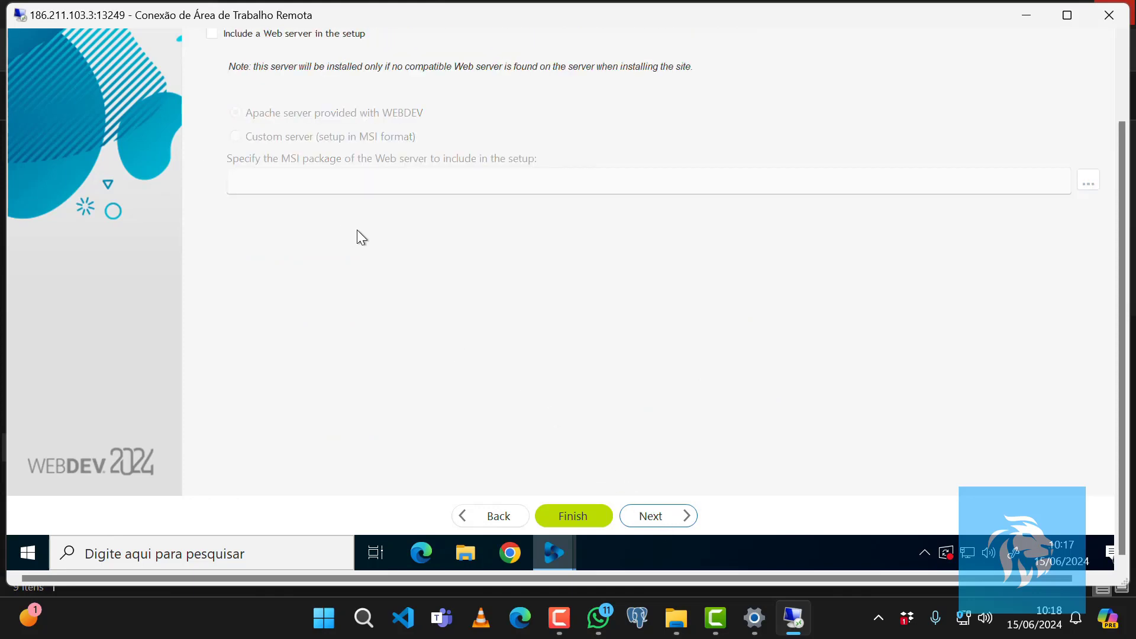
# Toggle including a Web server in the setup on and off, and continue to the setup customization page.
pyautogui.click(211, 34)
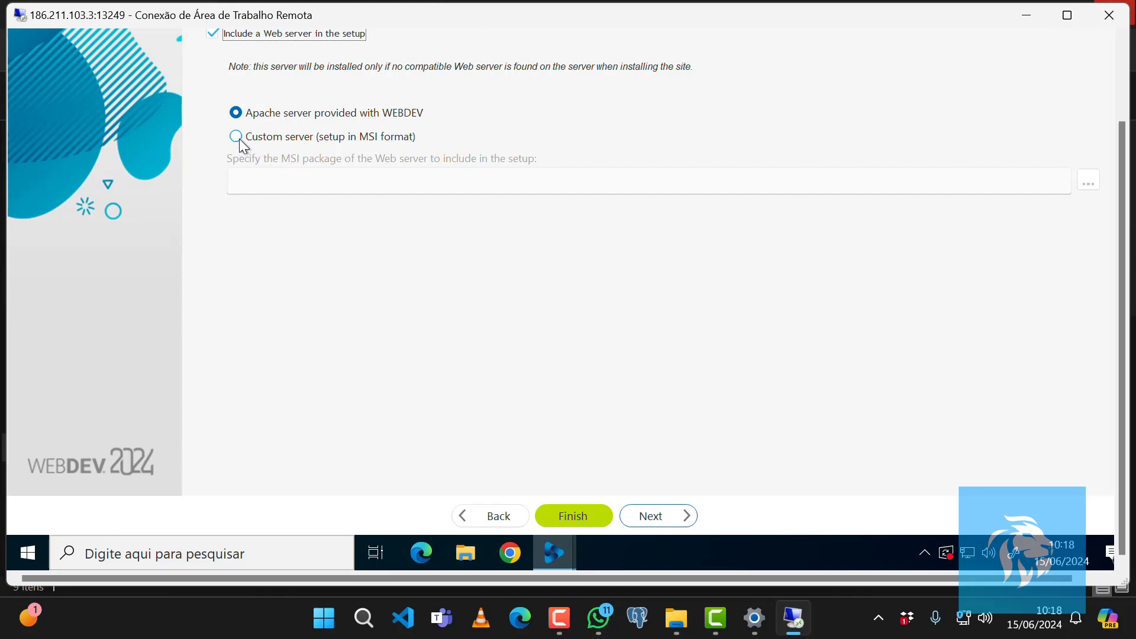
pyautogui.click(213, 34)
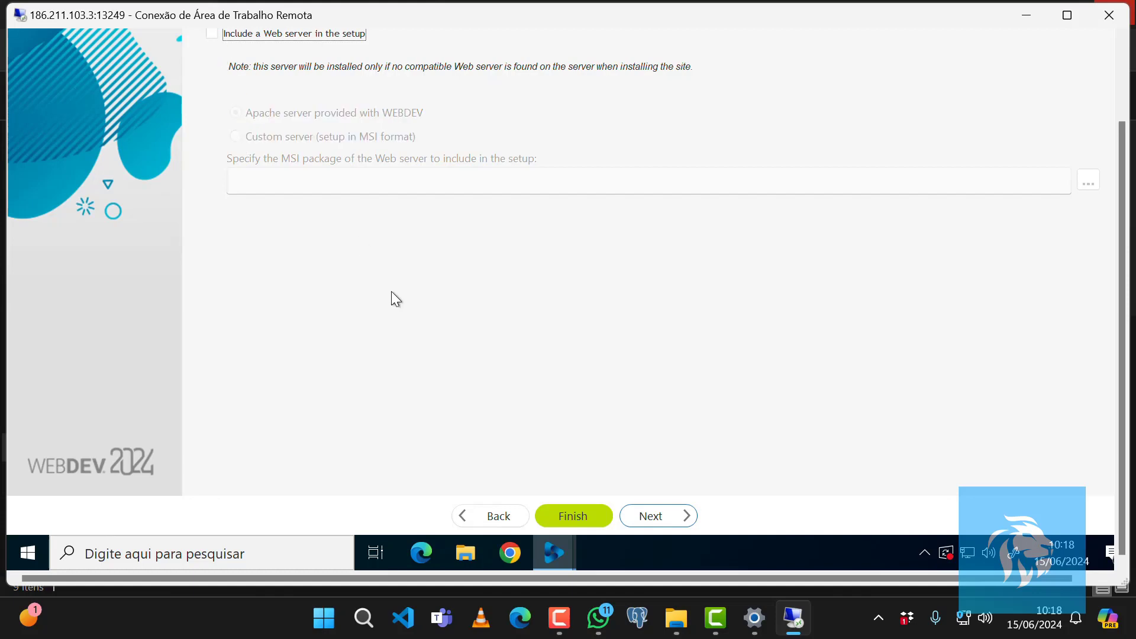
pyautogui.click(659, 517)
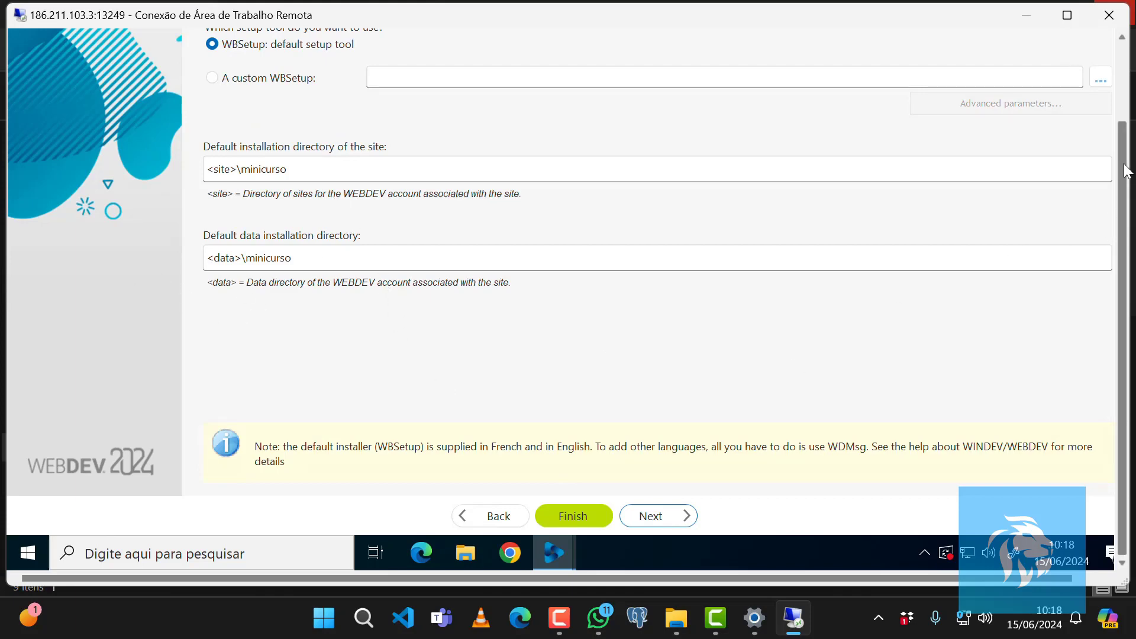
# Open the file browser for a custom WBSetup and cancel it.
pyautogui.scroll(1, 1125, 170)
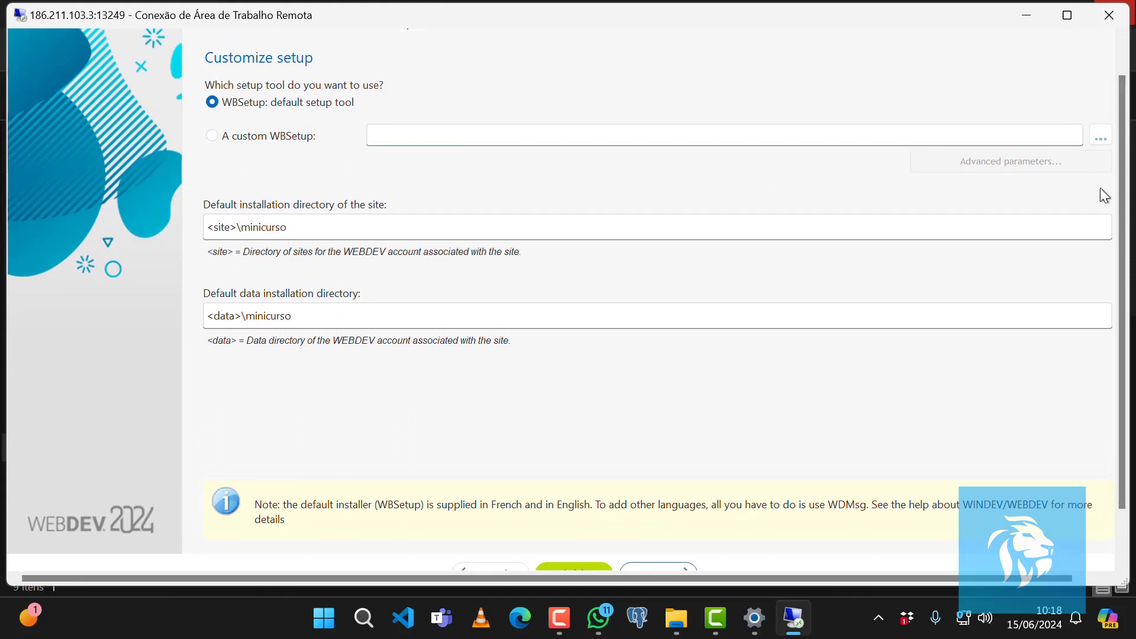
pyautogui.click(1099, 135)
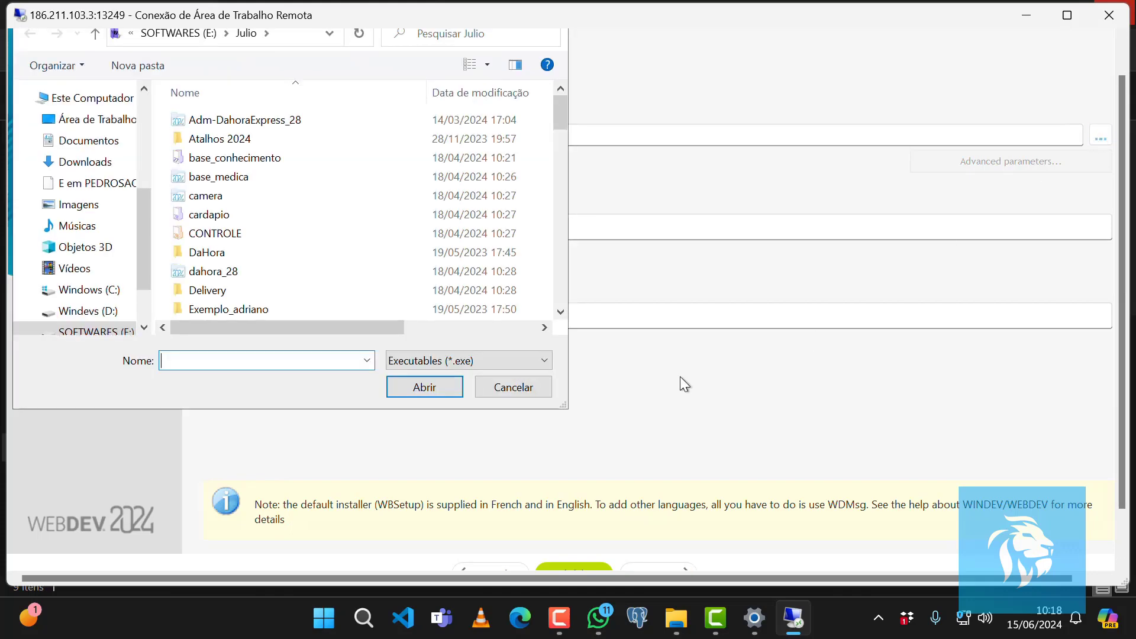
pyautogui.click(524, 390)
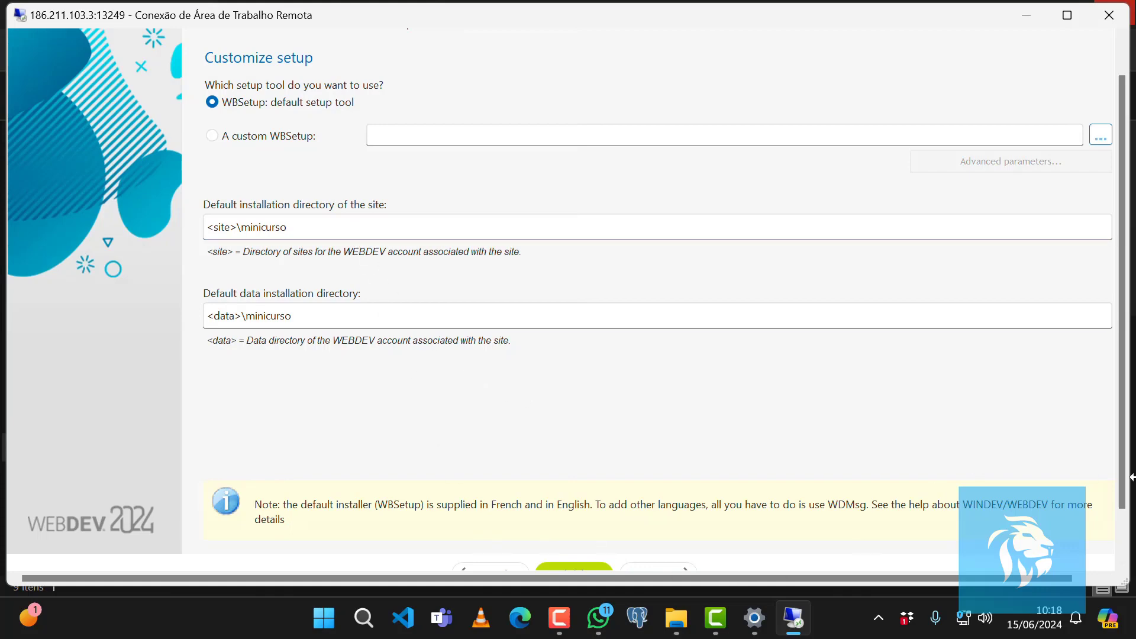
# Close the website setup wizard without generating the physical-media setup.
pyautogui.click(1124, 561)
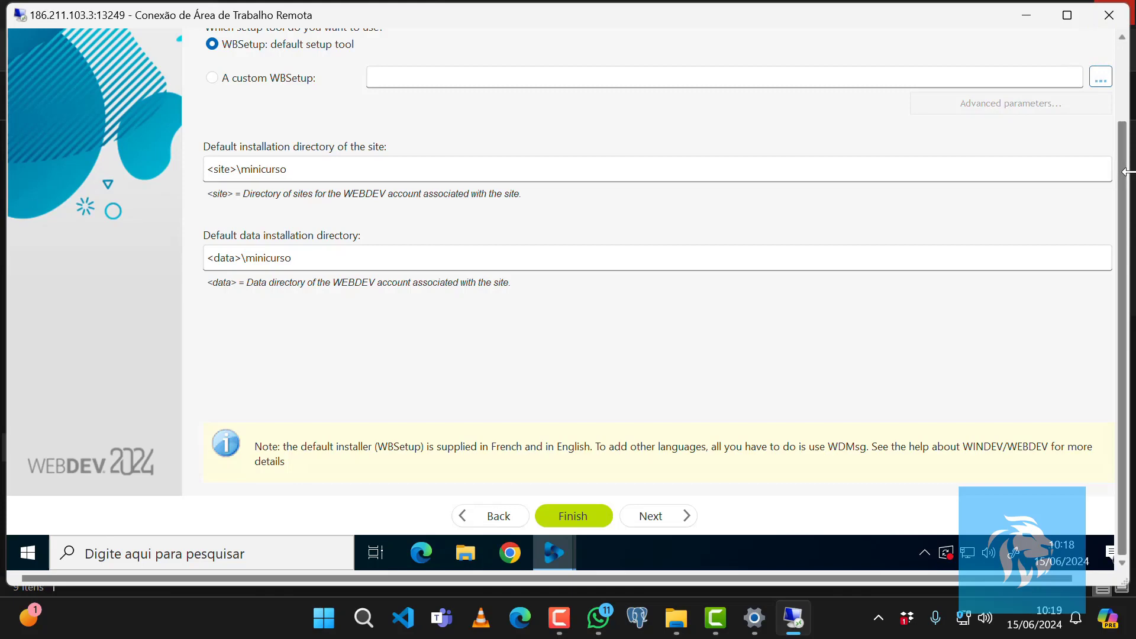
pyautogui.scroll(1, 1127, 124)
pyautogui.scroll(1, 1126, 123)
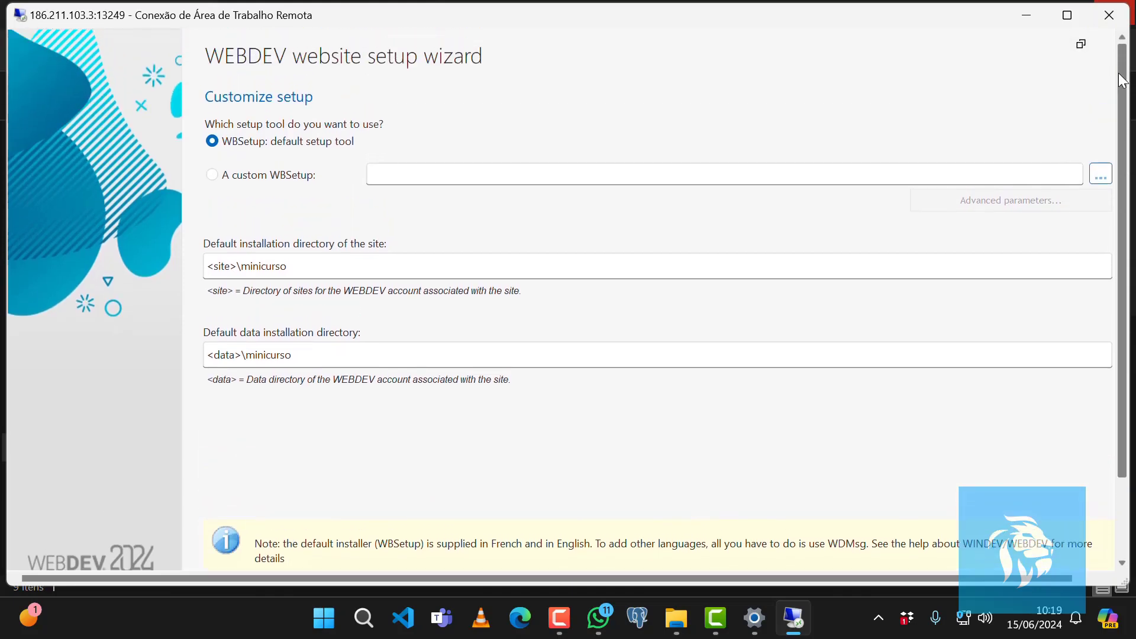
pyautogui.moveTo(1045, 576); pyautogui.dragTo(1076, 576)
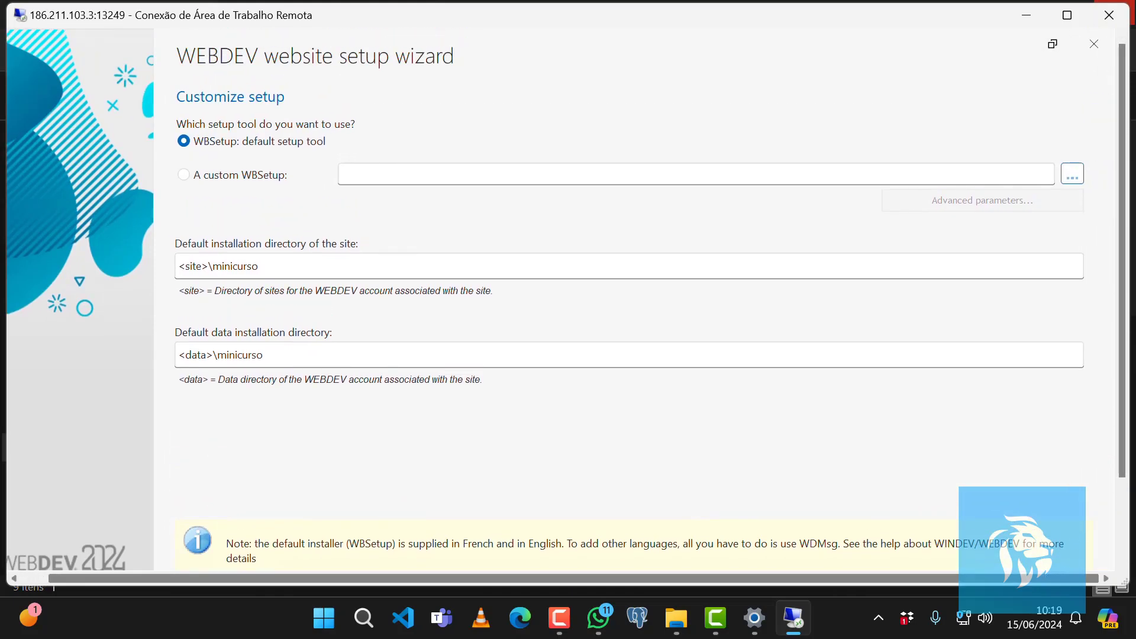
pyautogui.click(1094, 43)
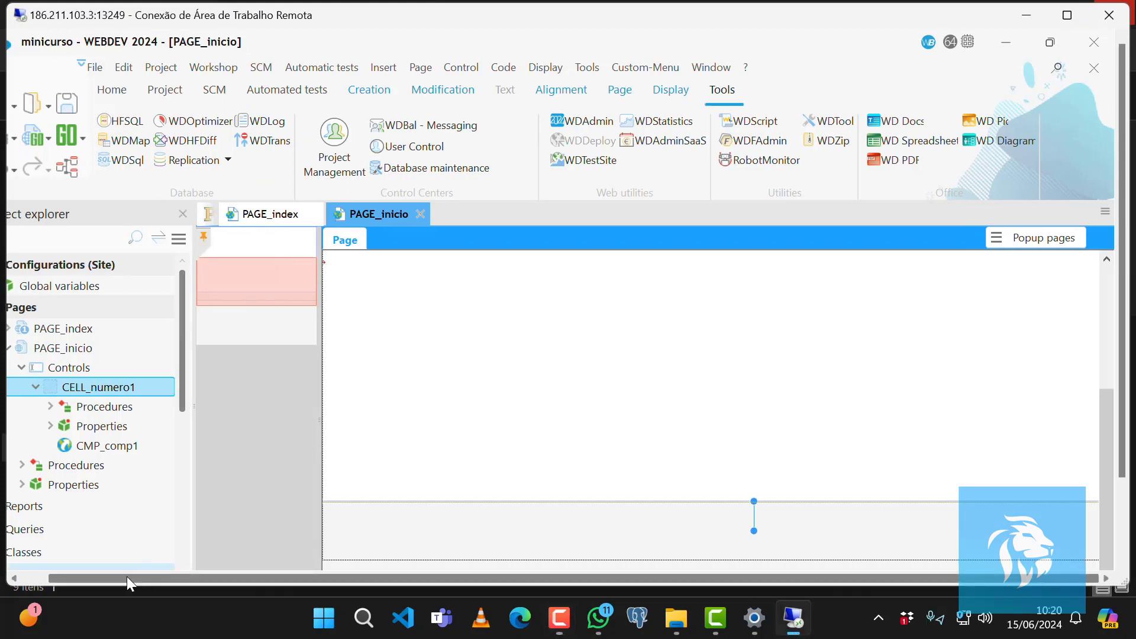
# Restart setup generation for the site and choose to create a Docker image of the site.
pyautogui.moveTo(127, 576); pyautogui.dragTo(6, 587)
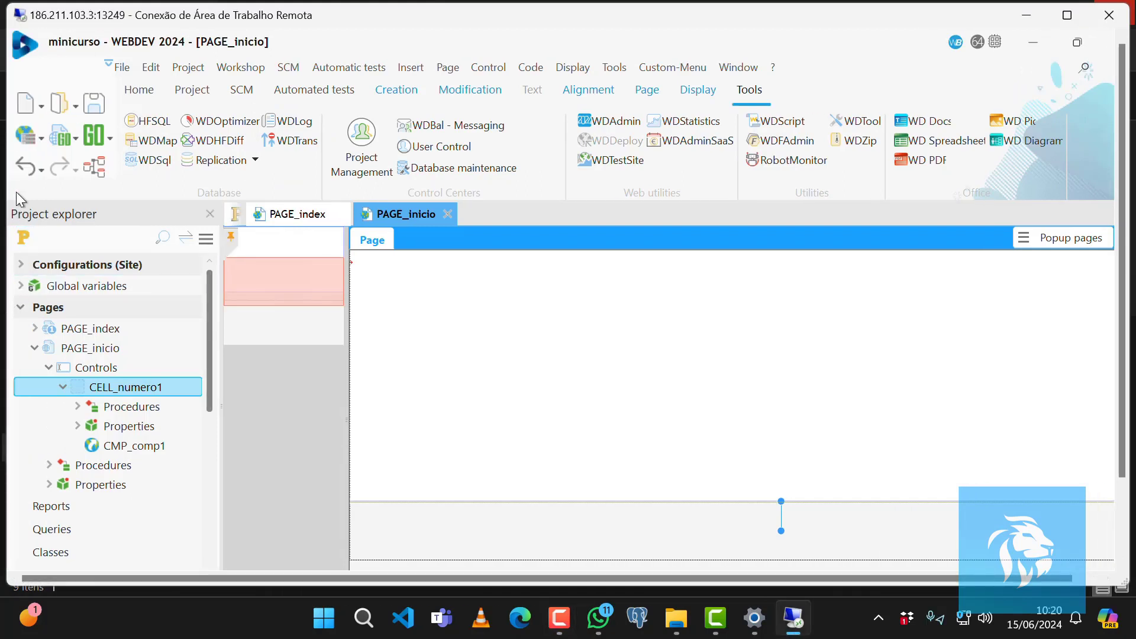
pyautogui.click(25, 135)
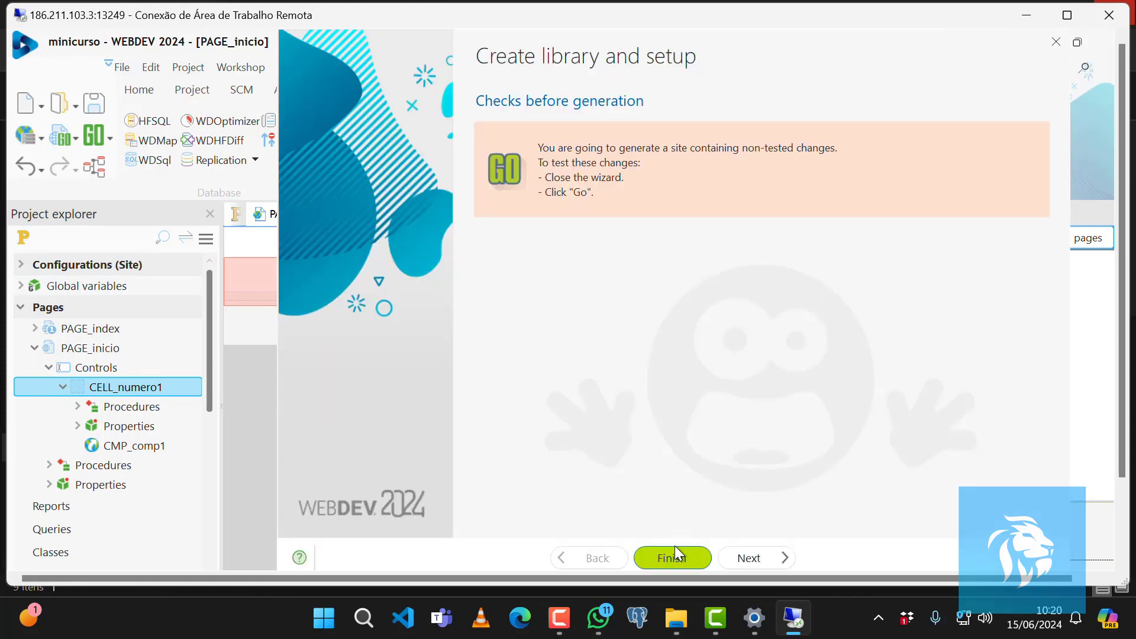
pyautogui.click(681, 560)
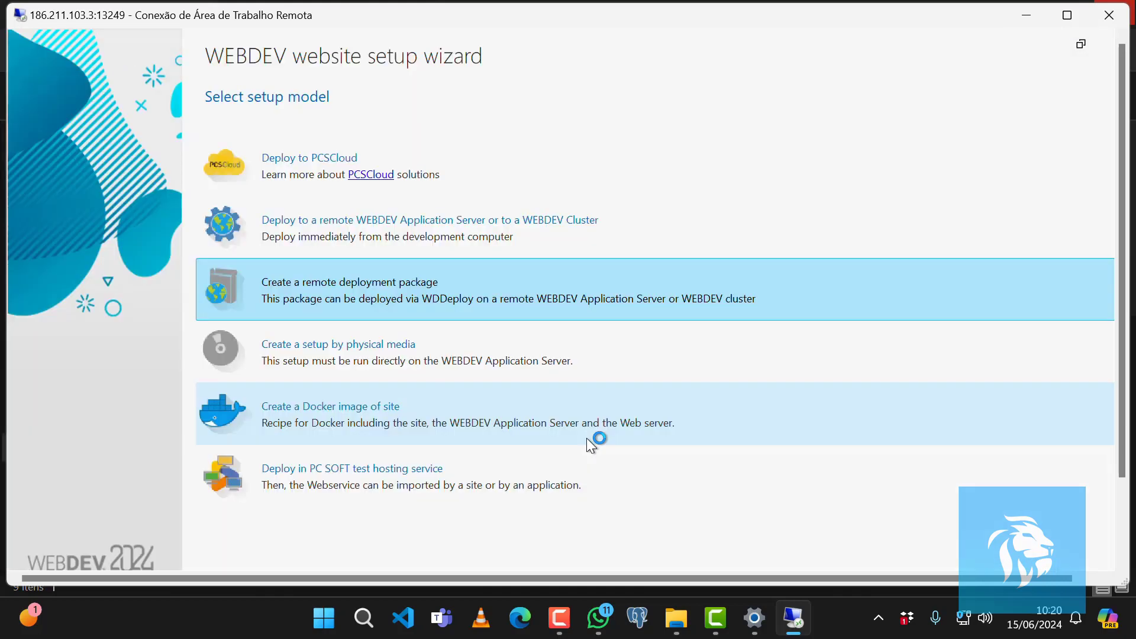
pyautogui.click(338, 416)
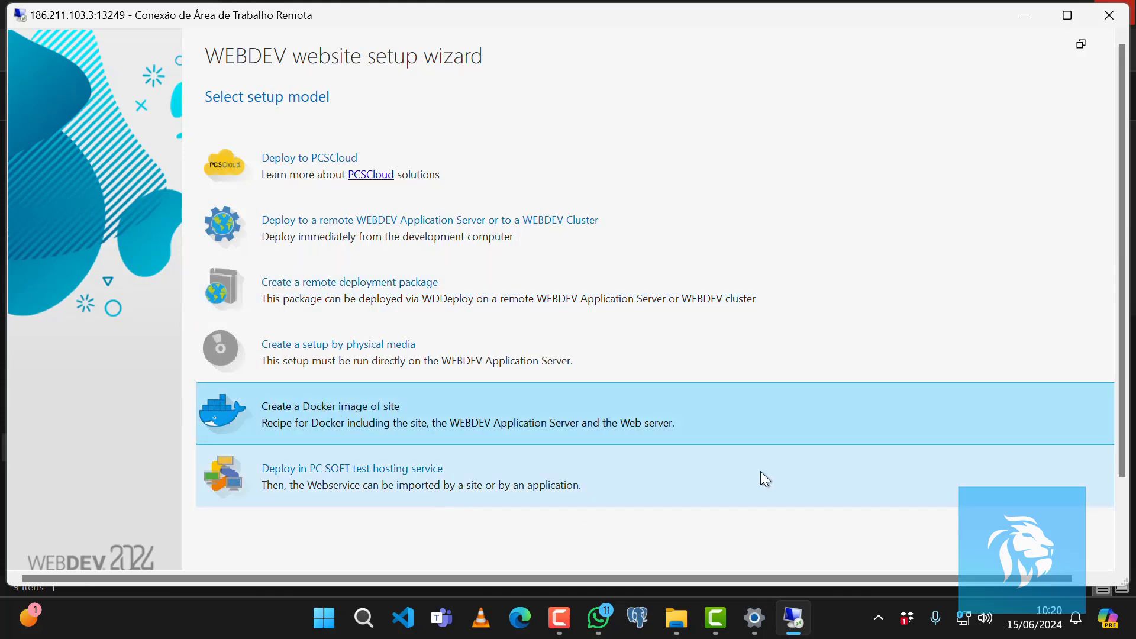
# Accept the default files, site parameters, security and statistics settings for the Docker image setup.
pyautogui.moveTo(1121, 454); pyautogui.dragTo(1117, 552)
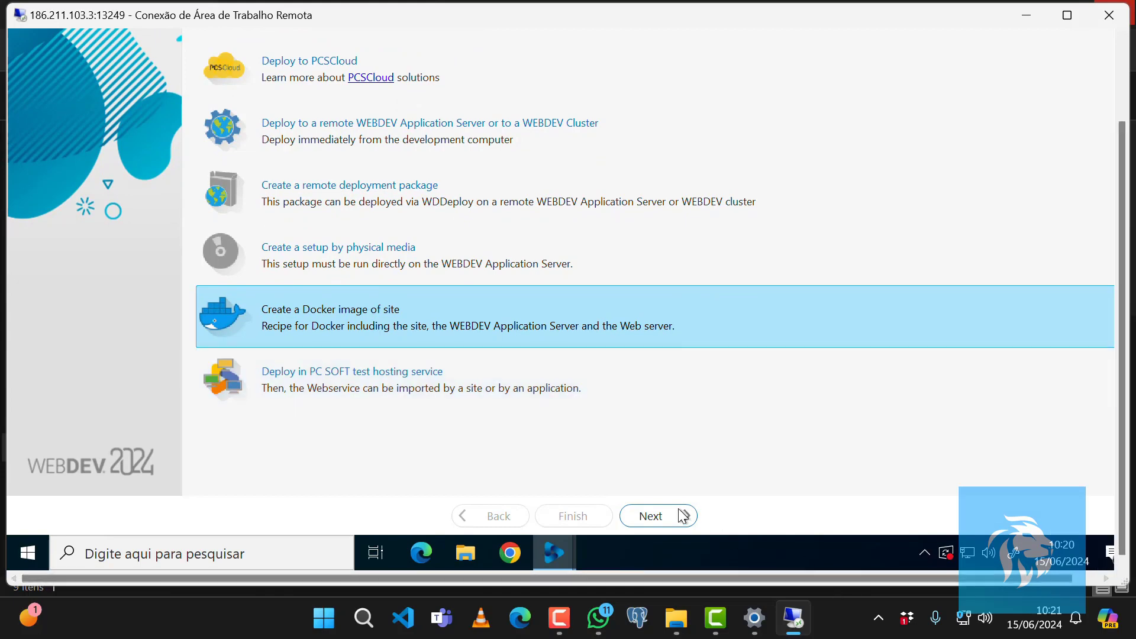
pyautogui.click(672, 517)
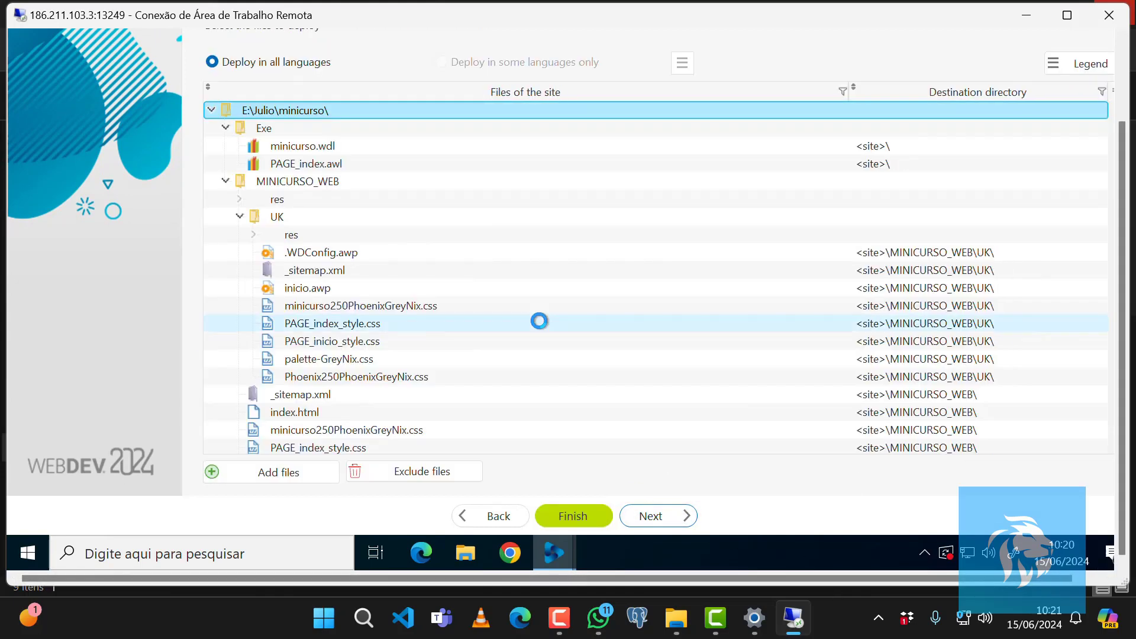
pyautogui.click(649, 517)
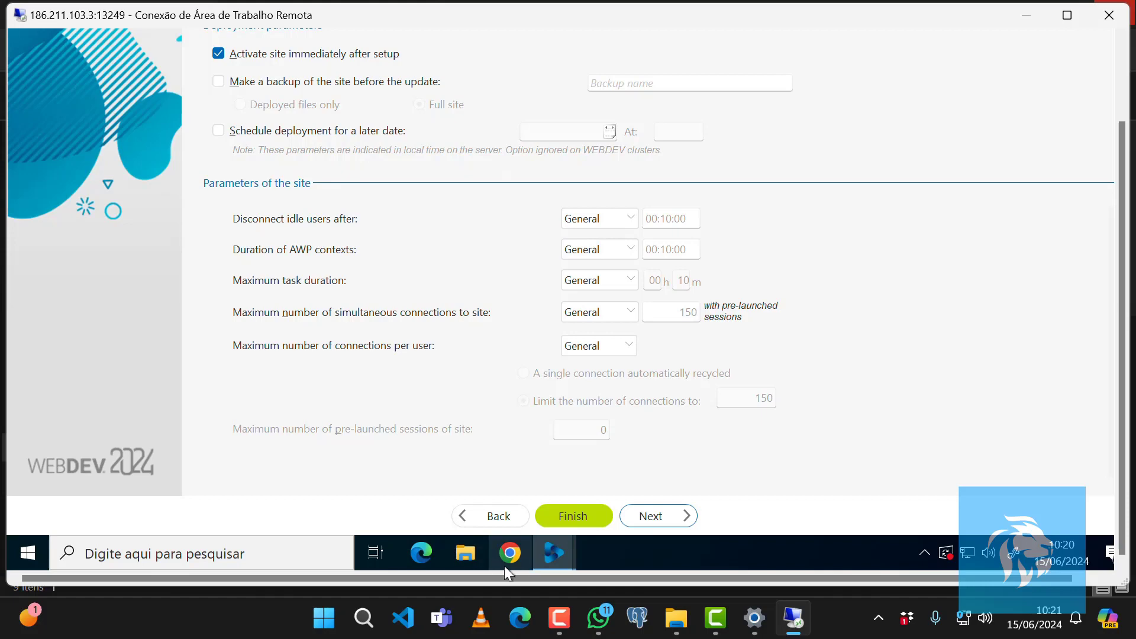
pyautogui.click(650, 521)
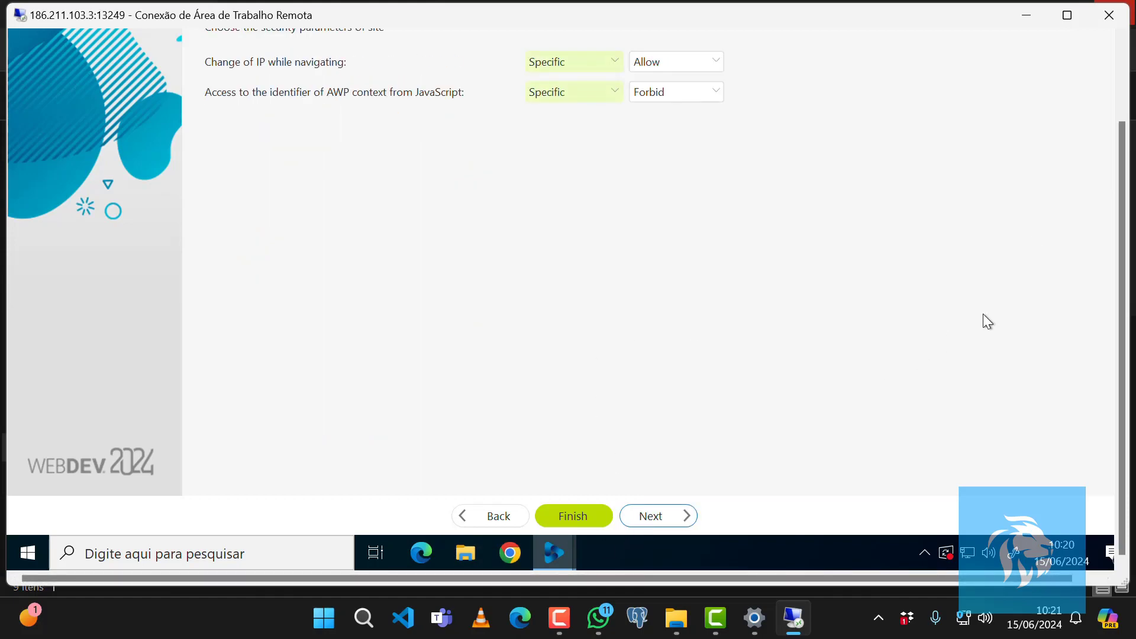
pyautogui.moveTo(1127, 151); pyautogui.dragTo(1128, 70)
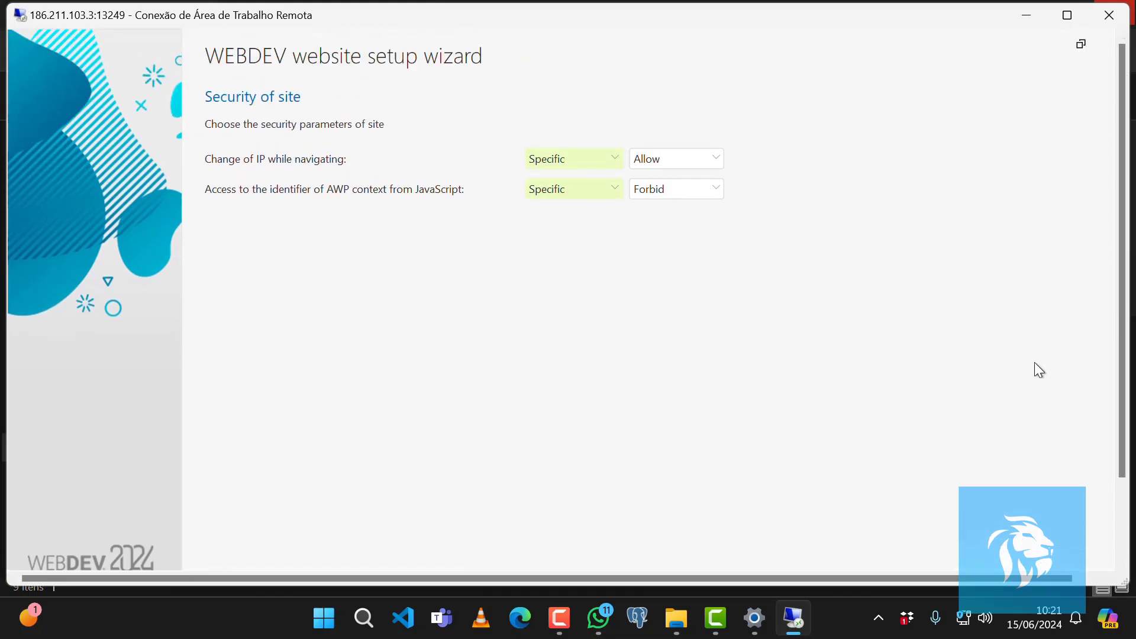
pyautogui.moveTo(1123, 465); pyautogui.dragTo(1124, 544)
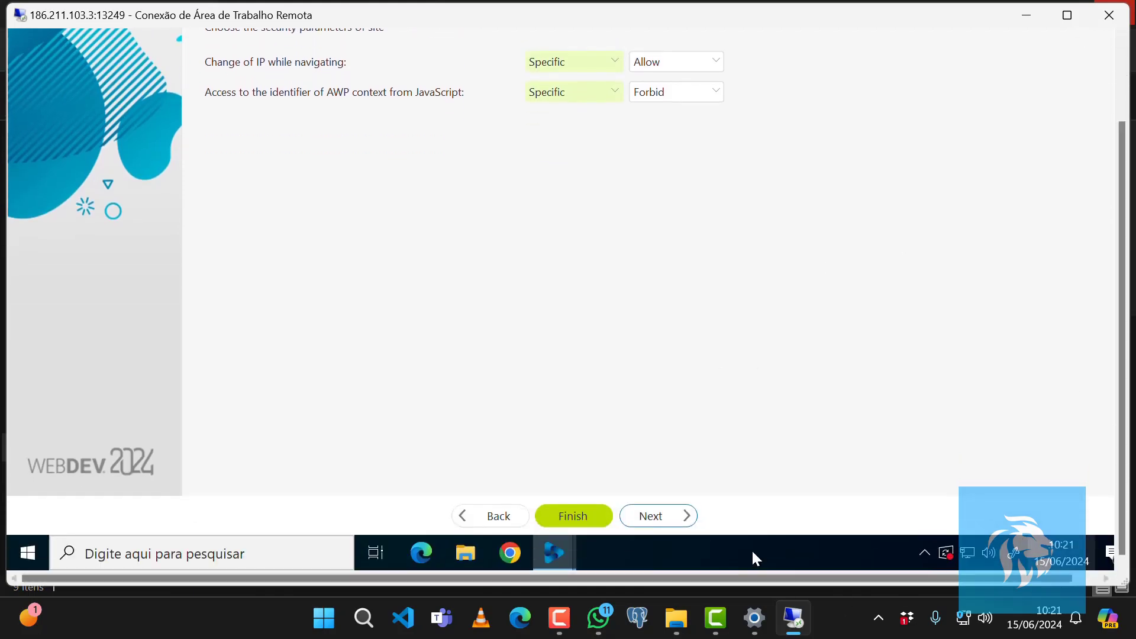
pyautogui.click(653, 519)
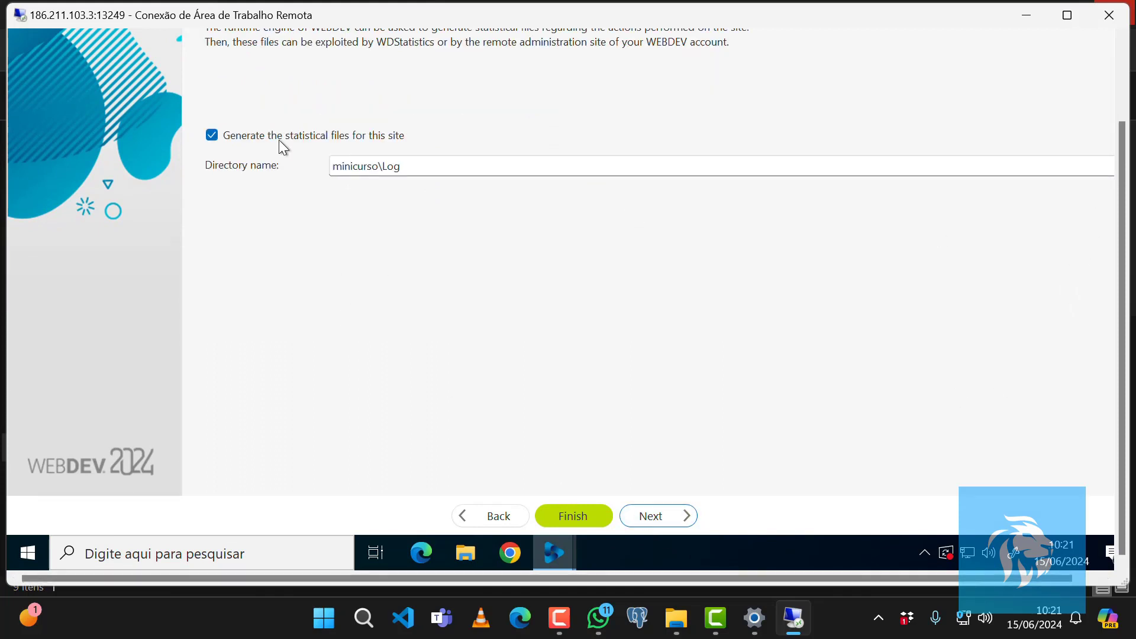
pyautogui.click(648, 517)
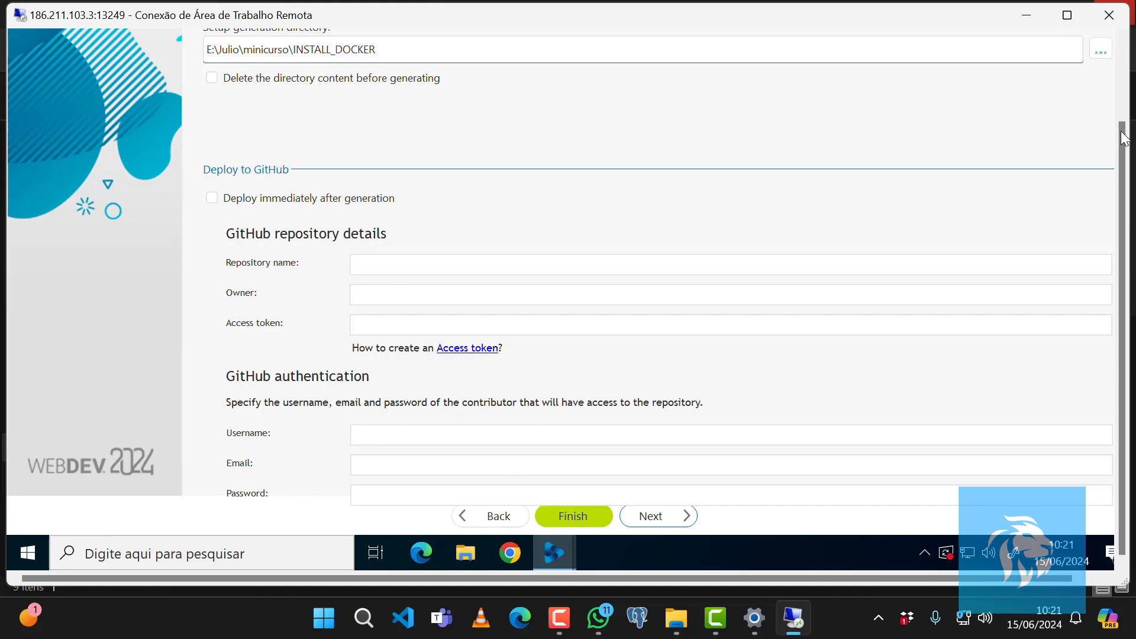
# Generate the Docker setup into E:\Julio\minicurso\INSTALL_DOCKER and open the creation directory.
pyautogui.moveTo(1127, 159); pyautogui.dragTo(1116, 108)
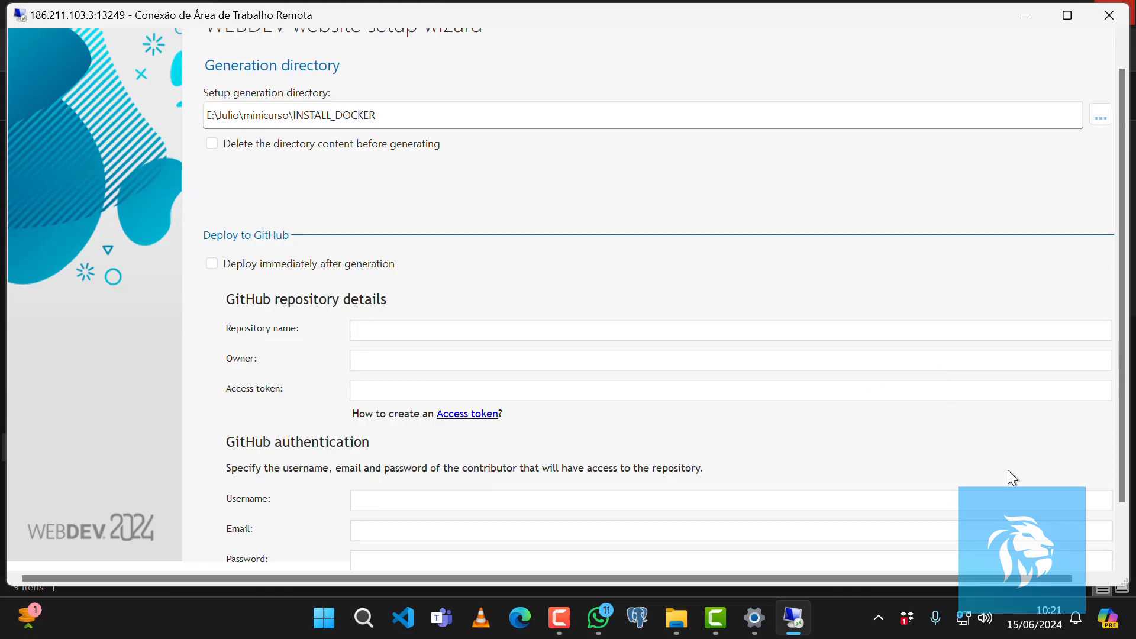
pyautogui.moveTo(1123, 481); pyautogui.dragTo(1122, 536)
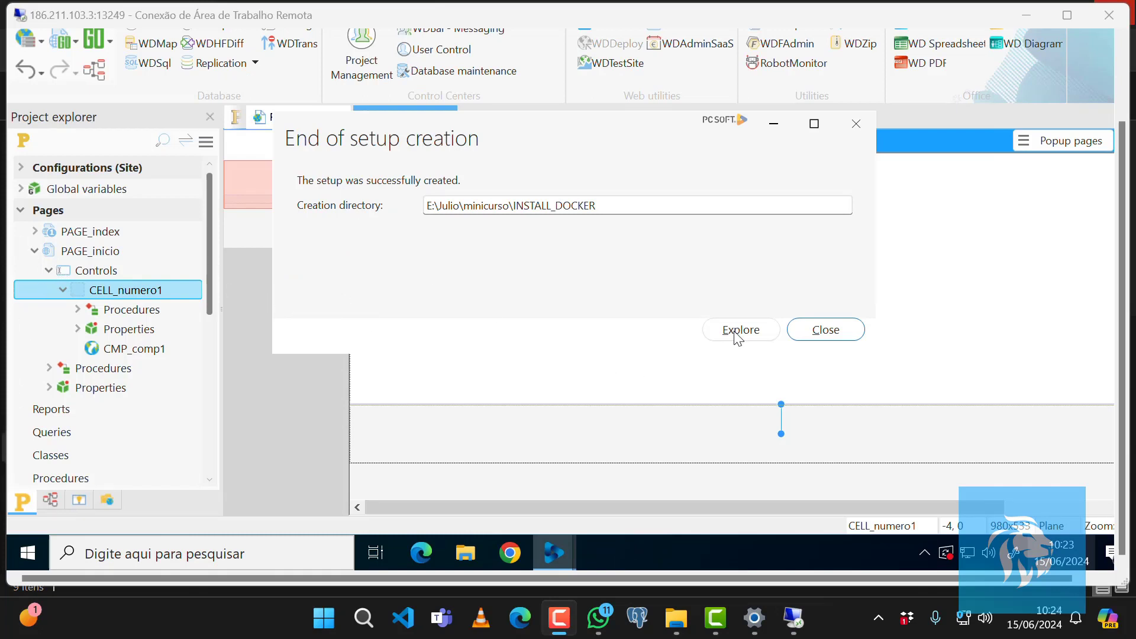
pyautogui.click(753, 335)
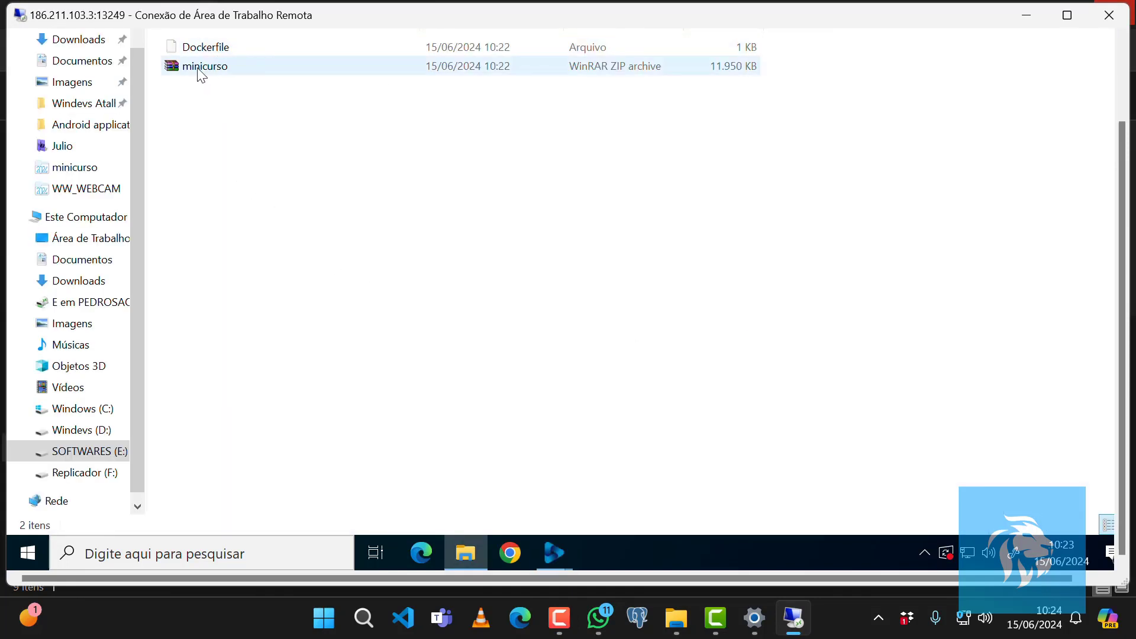
pyautogui.moveTo(554, 553)
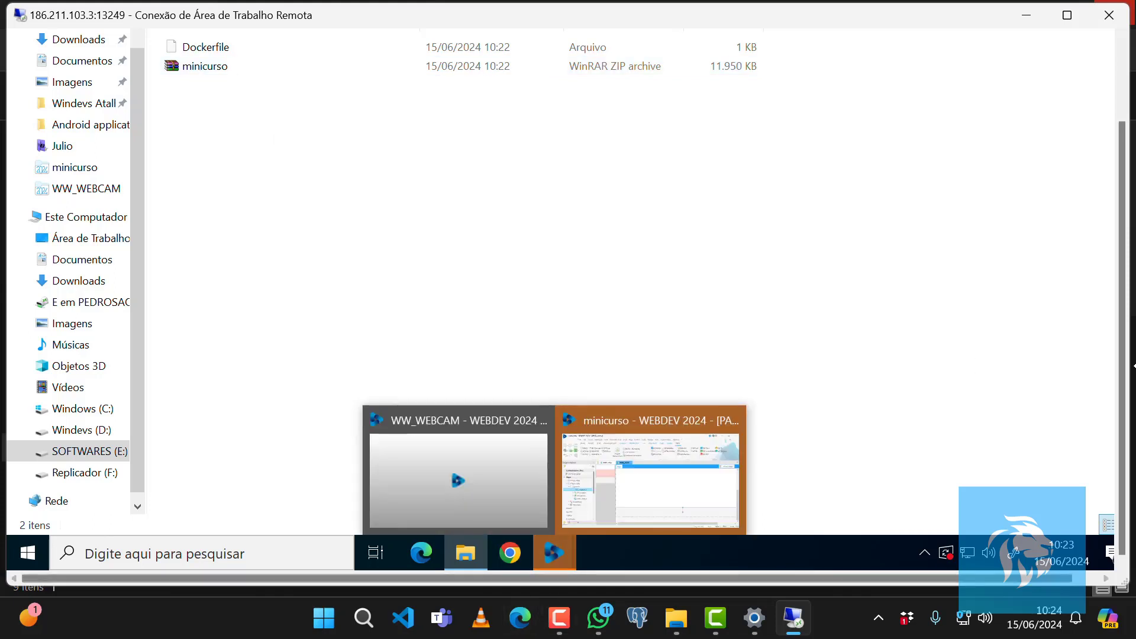
pyautogui.moveTo(1123, 152); pyautogui.dragTo(1102, 94)
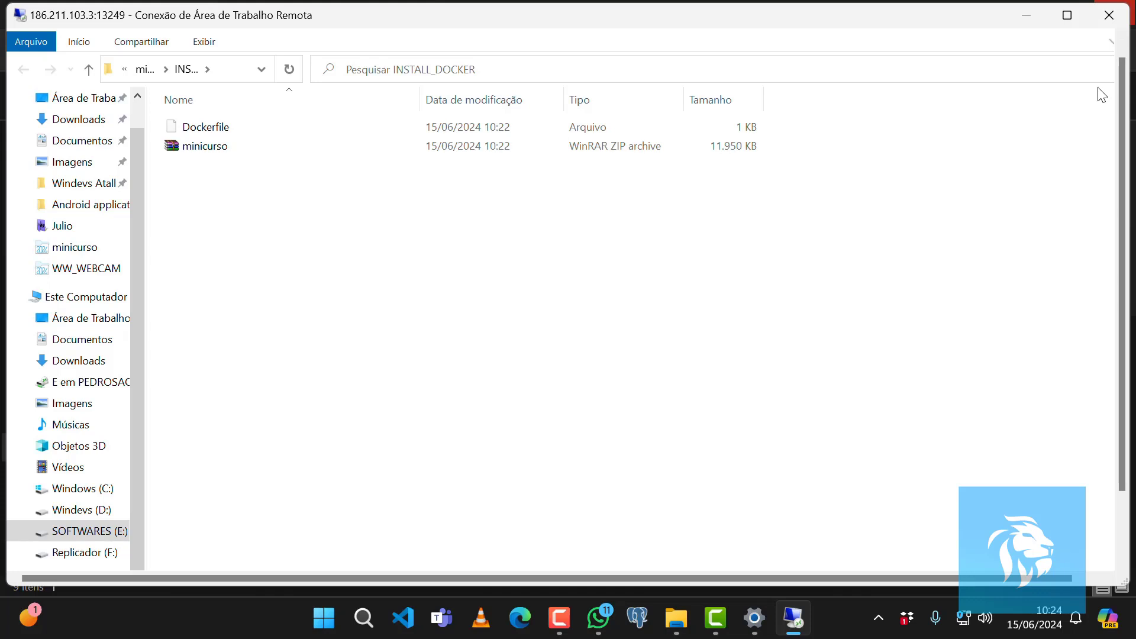